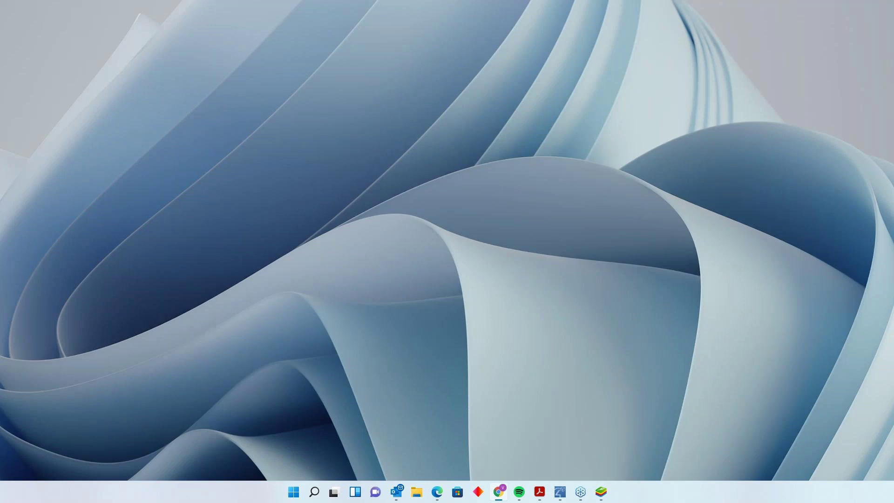
- Bring the MJPEG vs H.264 article back in a maximized Chrome window and zoom it to 125%
key(super+d)
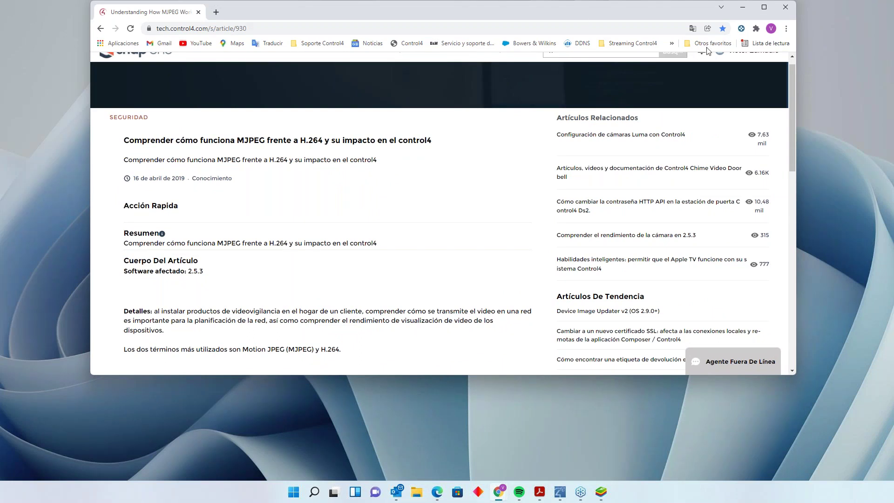
click(765, 6)
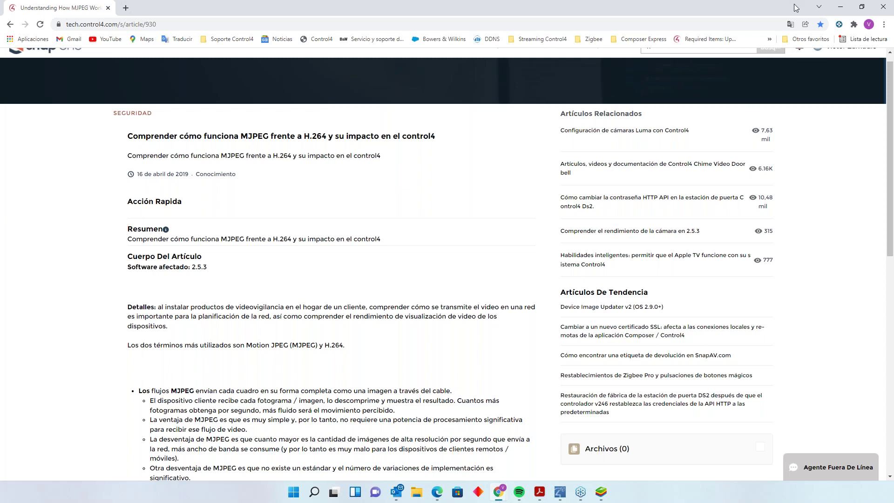
click(840, 7)
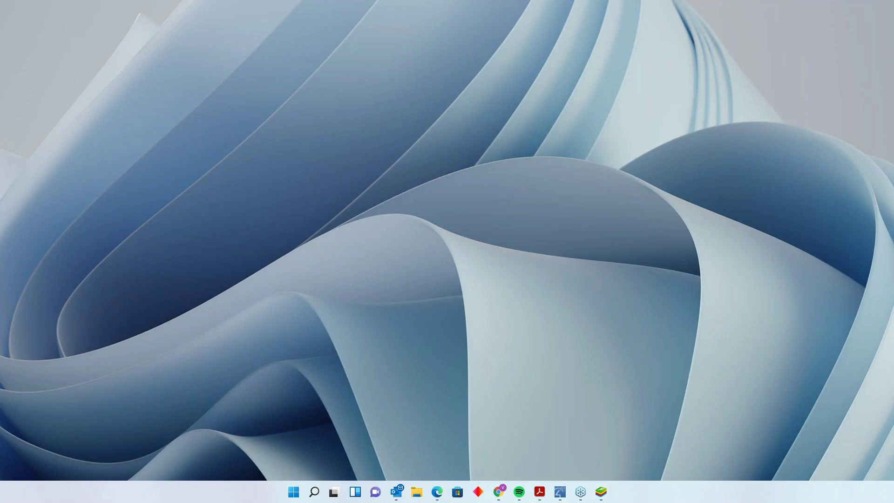
click(498, 492)
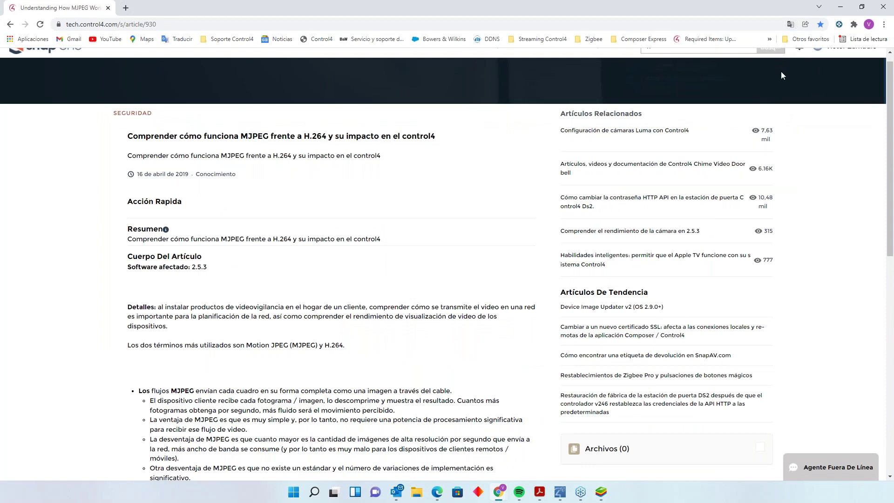
key(ctrl+plus)
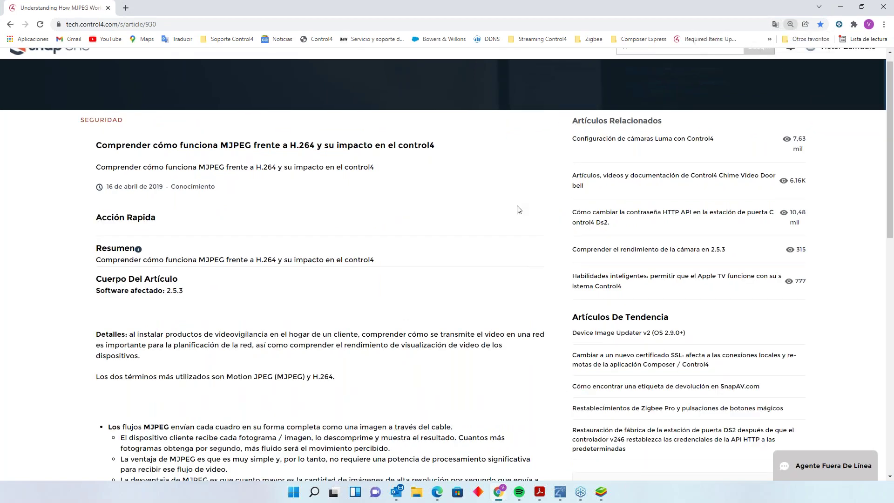
key(ctrl+plus)
key(ctrl+plus)
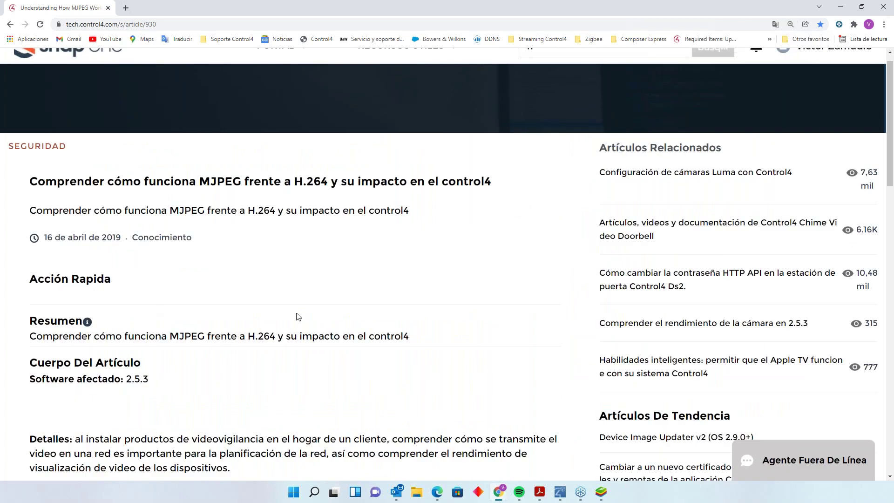
scroll(327, 327, up, 1)
scroll(327, 327, down, 2)
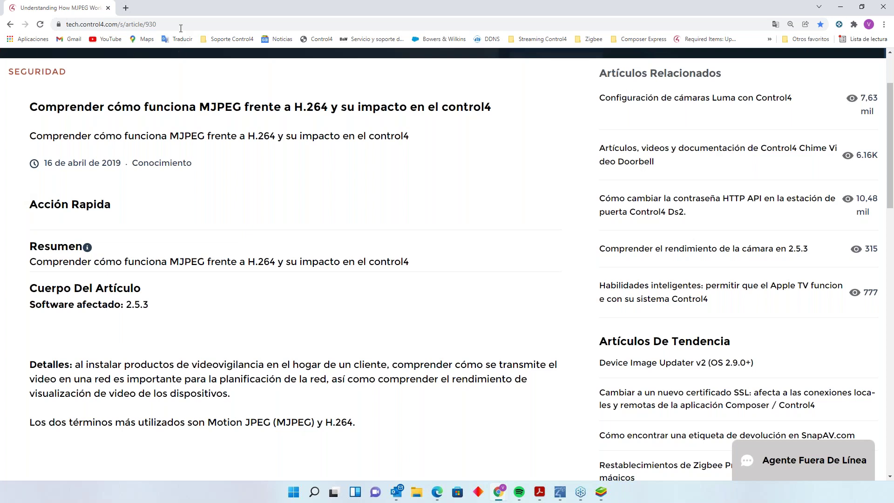
- Copy the article's URL tech.control4.com/s/article/930 from the address bar
click(40, 30)
right_click(112, 26)
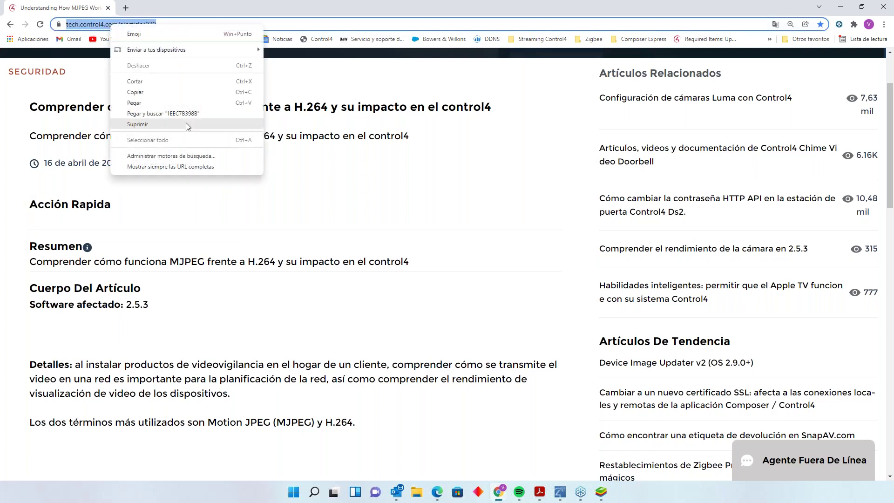
click(145, 93)
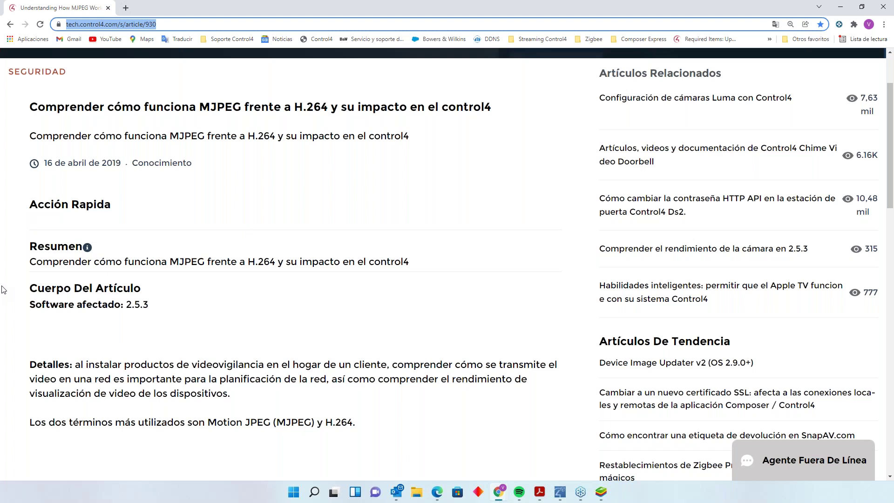
key(alt+Tab)
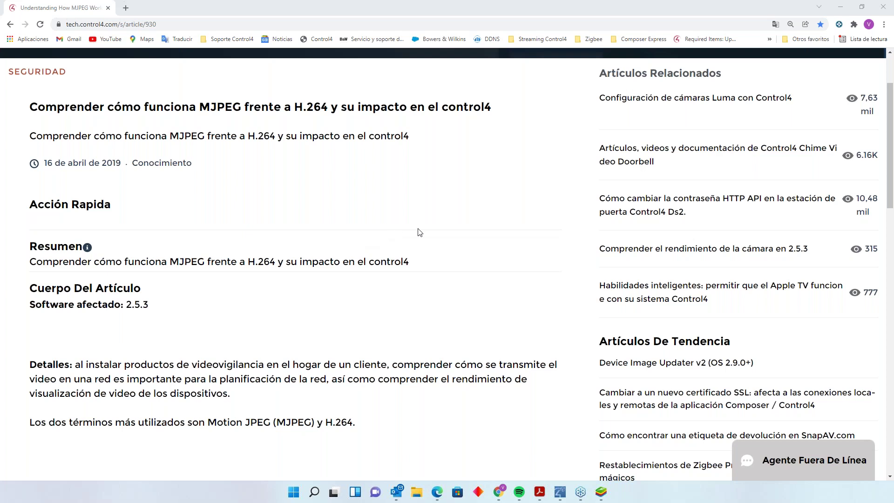
scroll(881, 259, down, 1)
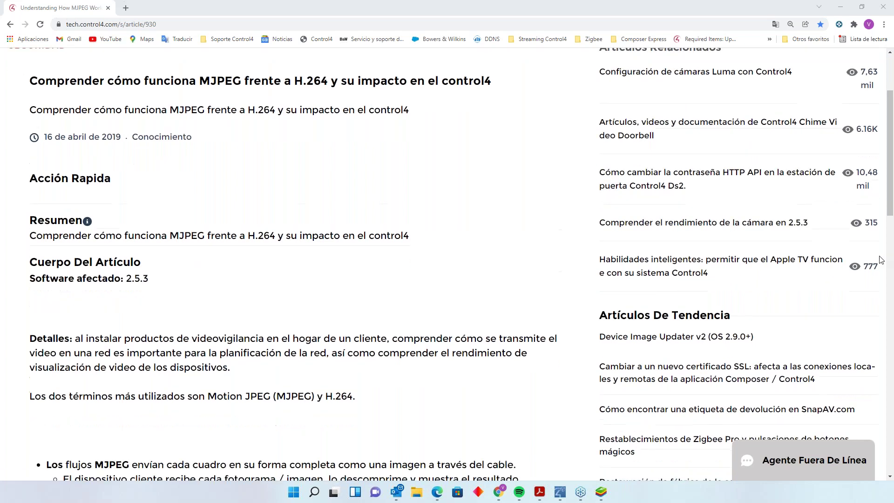
scroll(881, 259, down, 2)
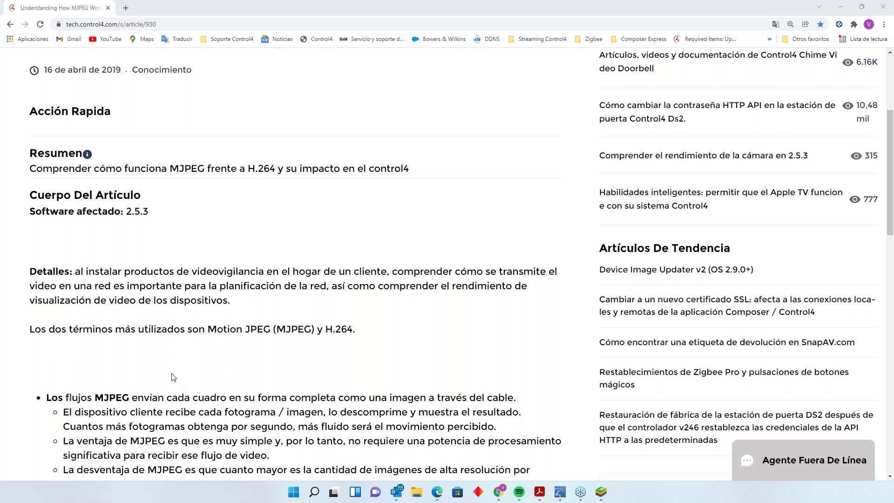
scroll(255, 361, down, 1)
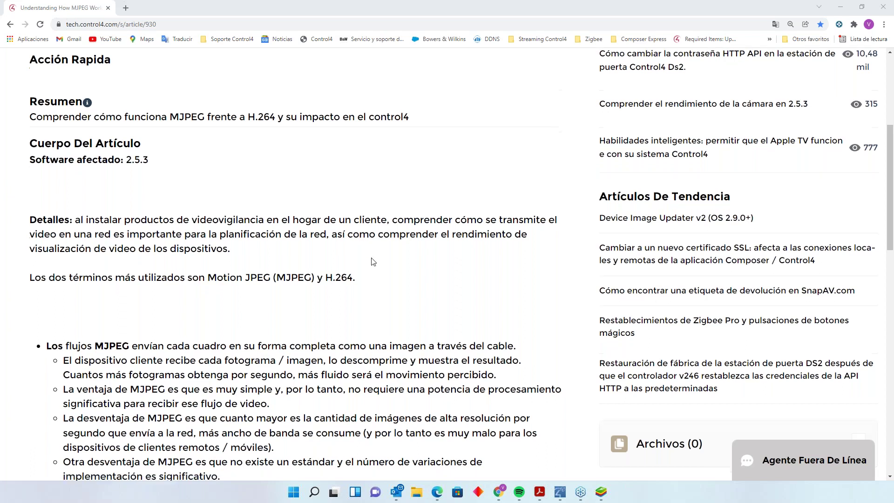
- Scroll the MJPEG article down to MJPEG's last listed drawback about the lack of a standard
scroll(373, 262, down, 3)
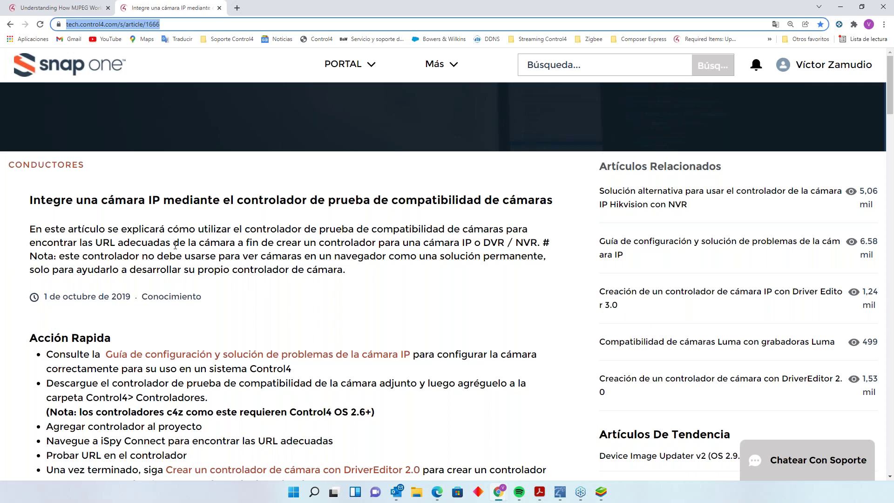
- Scroll article 1666 past the Paso 1 and Paso 2 screenshots to the Paso 3 section and red note
scroll(177, 242, down, 3)
scroll(184, 235, down, 13)
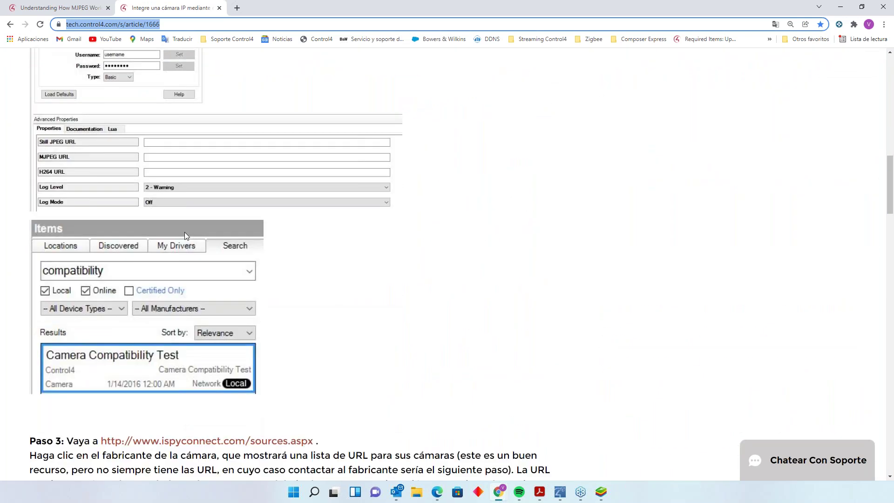
scroll(184, 231, up, 6)
scroll(184, 232, down, 2)
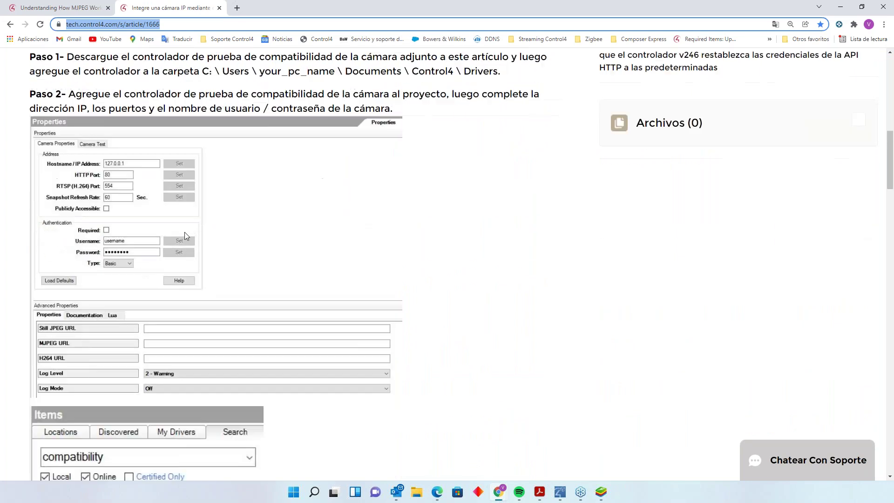
scroll(191, 222, down, 3)
scroll(191, 222, down, 4)
scroll(191, 222, up, 6)
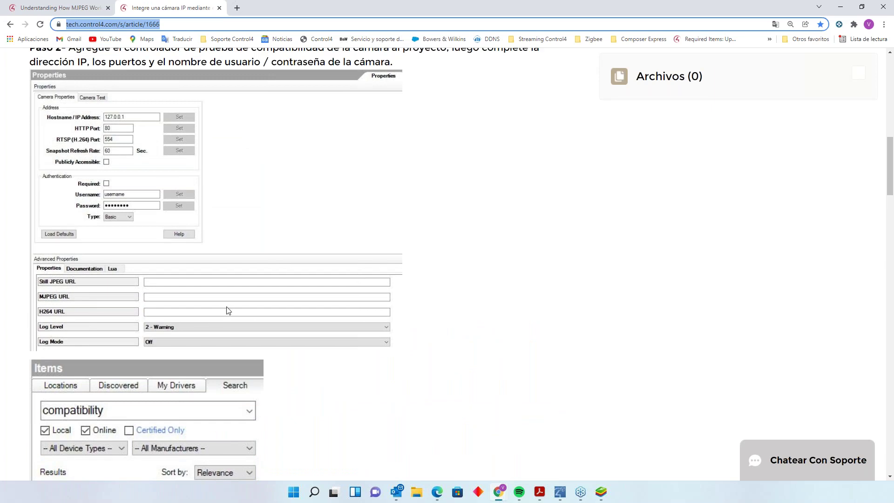
scroll(231, 217, up, 4)
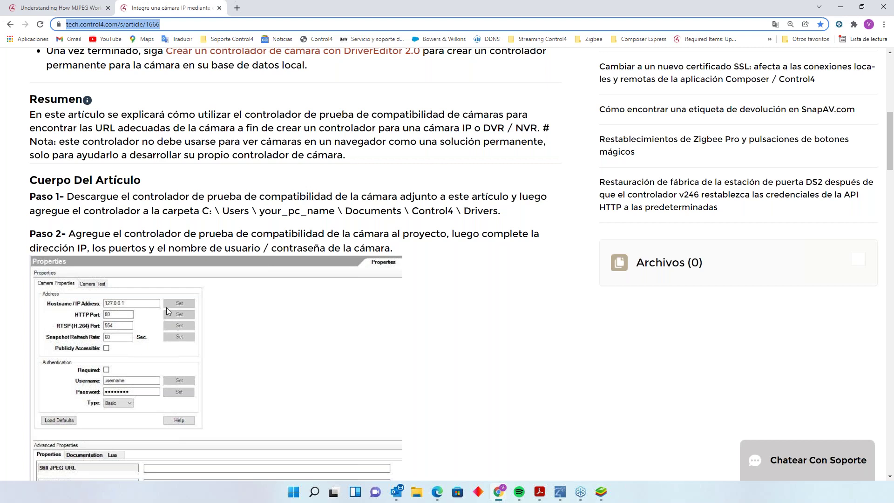
scroll(173, 335, down, 2)
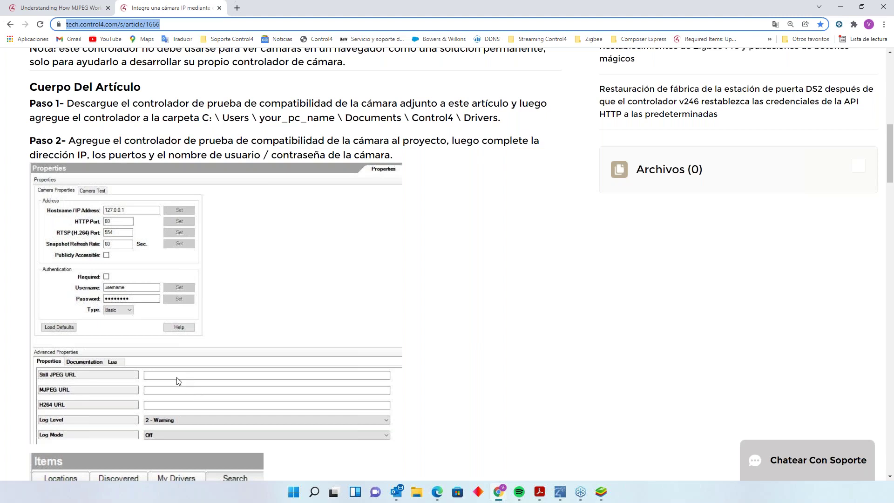
scroll(134, 408, down, 3)
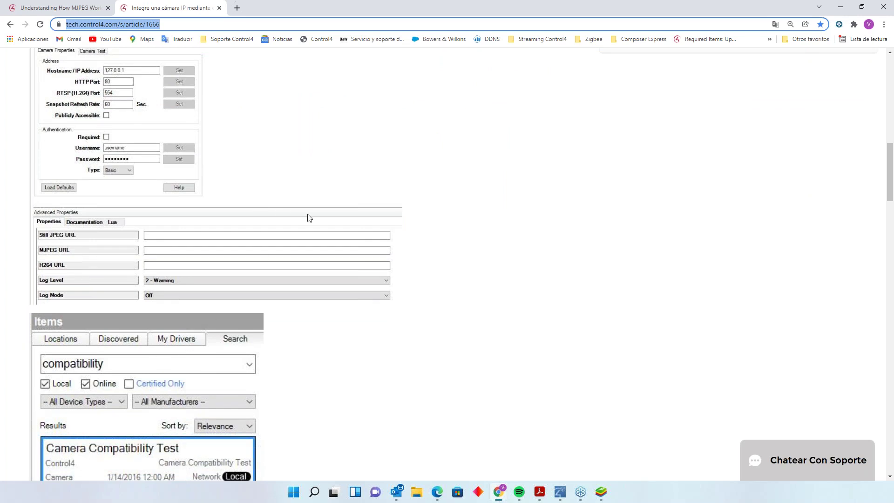
scroll(307, 218, down, 5)
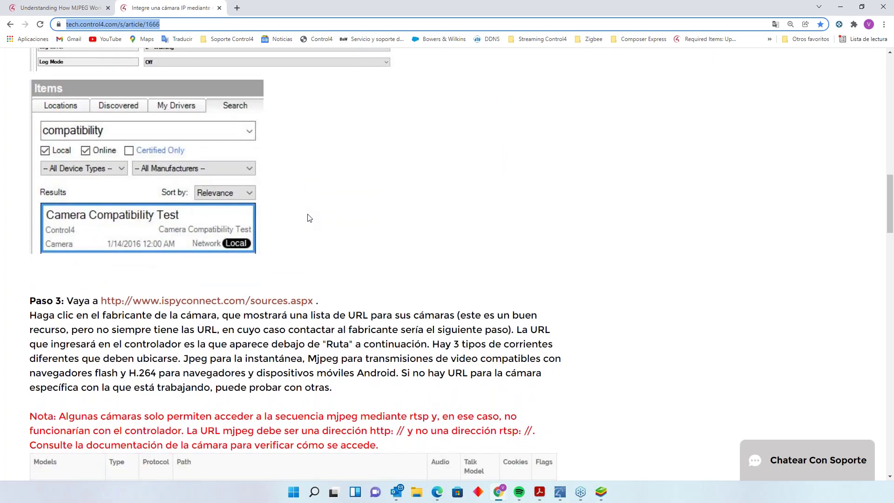
- Scroll through the camera-model URL table down to Paso 4, keeping the browser active
scroll(308, 218, down, 8)
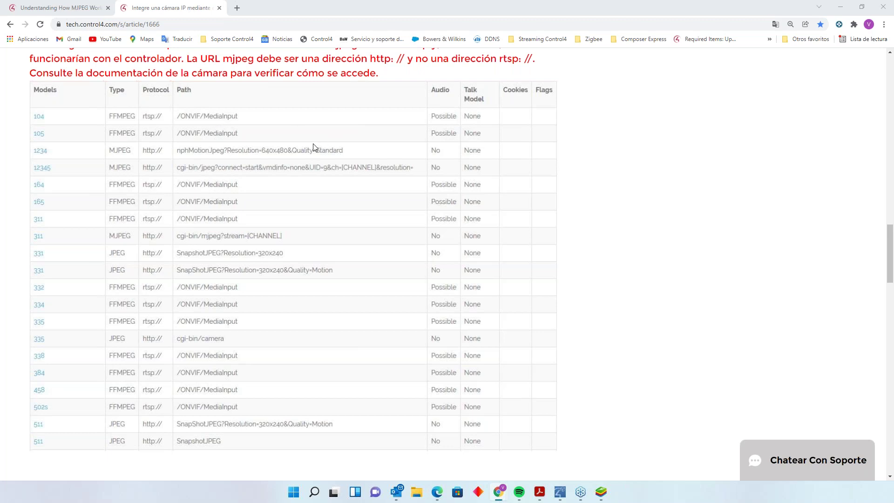
scroll(313, 147, up, 3)
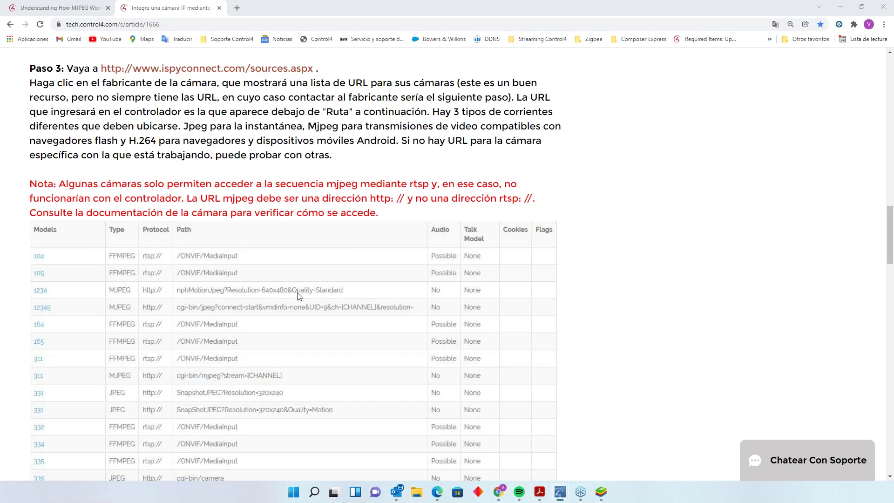
scroll(287, 309, down, 4)
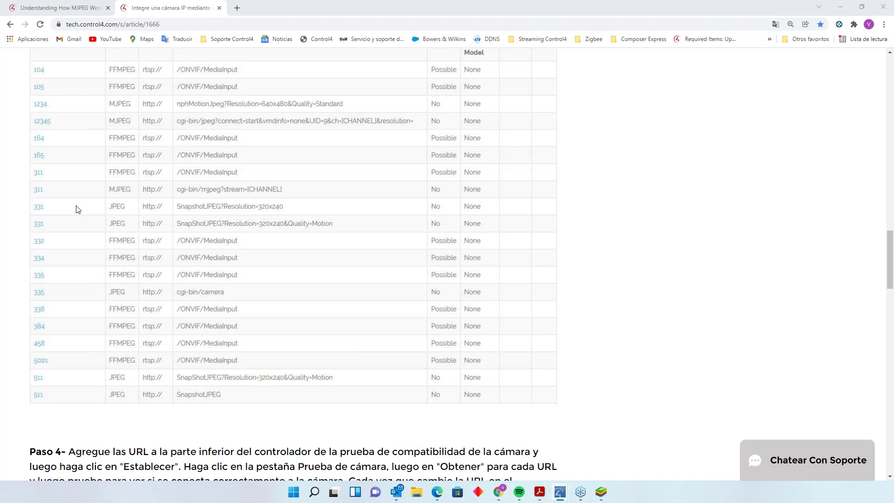
click(113, 24)
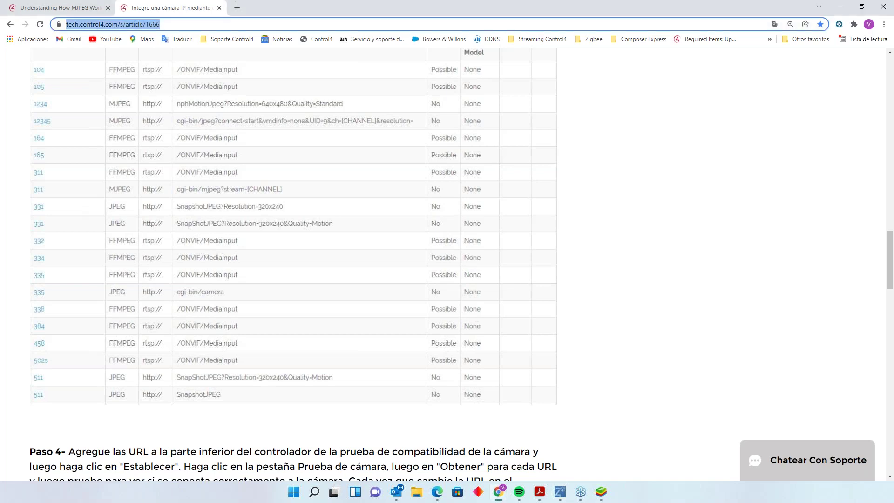
key(alt+Tab)
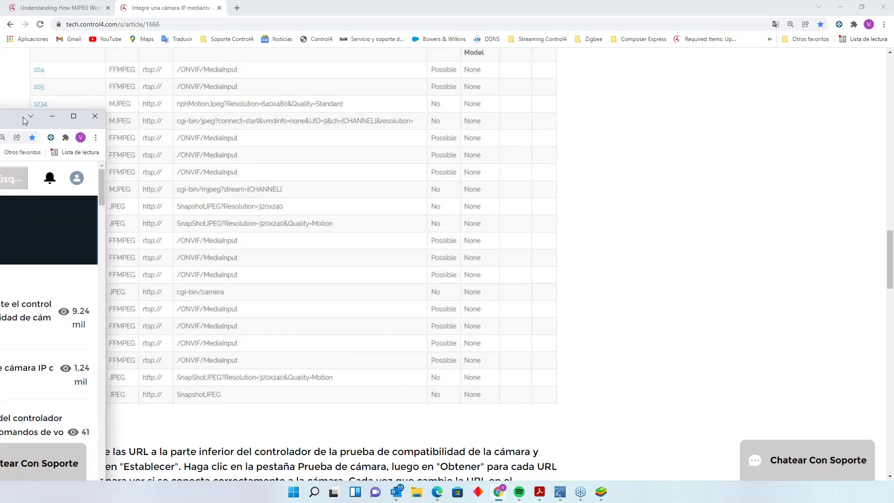
- Scroll article 1680 from its title through Pasos 2–4 to the Paso 5 commands table
scroll(526, 278, down, 15)
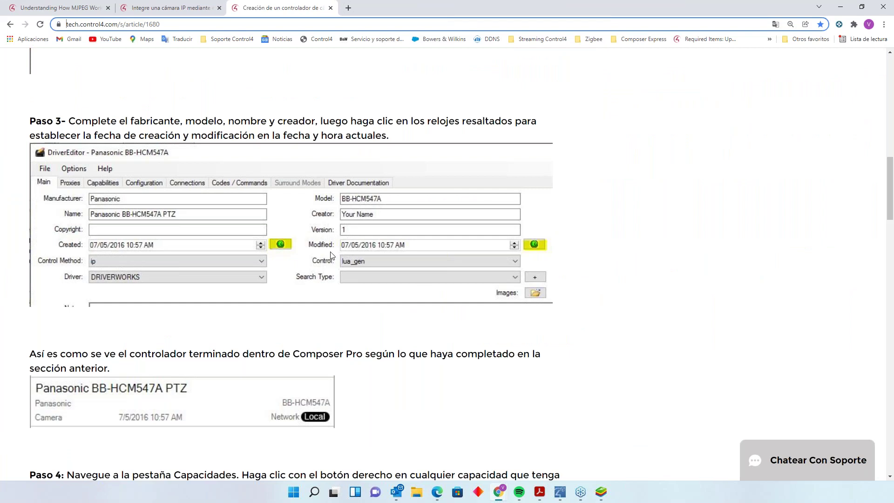
scroll(337, 278, up, 6)
scroll(344, 280, up, 10)
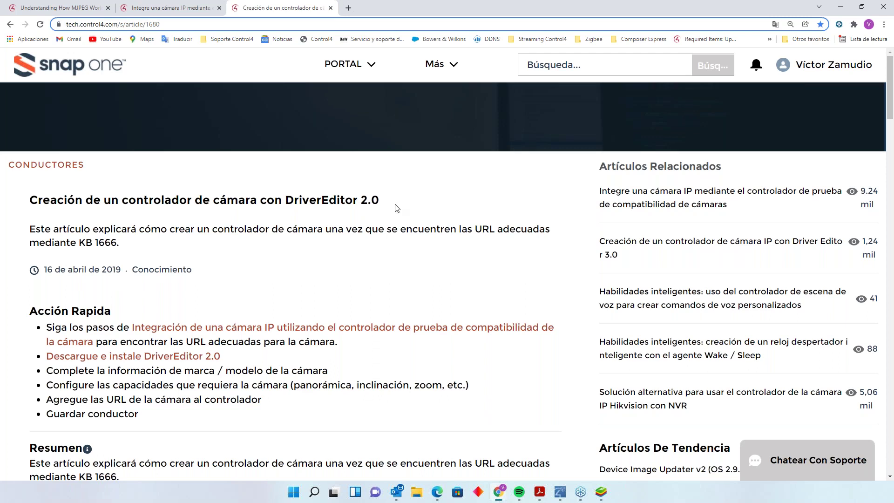
scroll(412, 228, down, 1)
scroll(412, 228, down, 5)
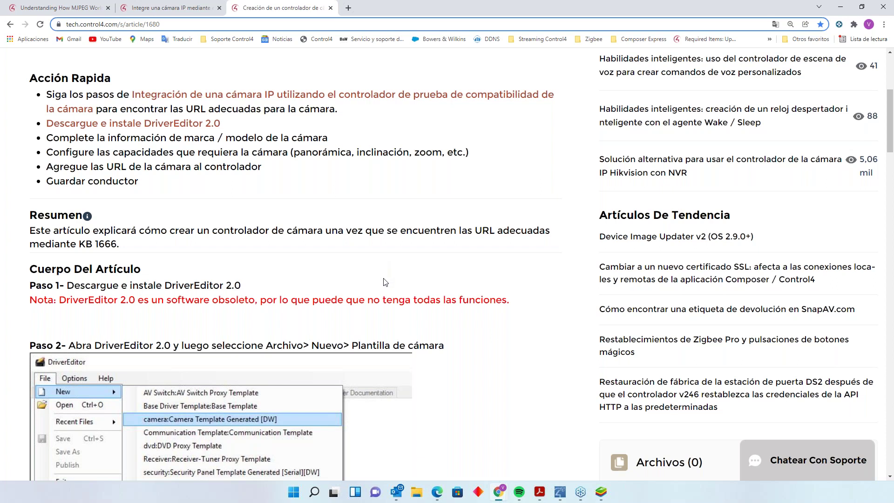
scroll(106, 285, down, 2)
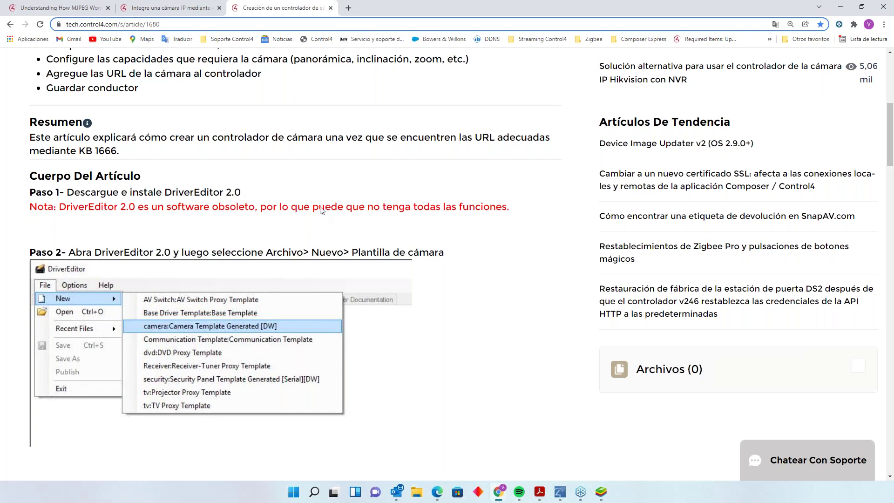
scroll(322, 214, down, 3)
scroll(332, 230, down, 2)
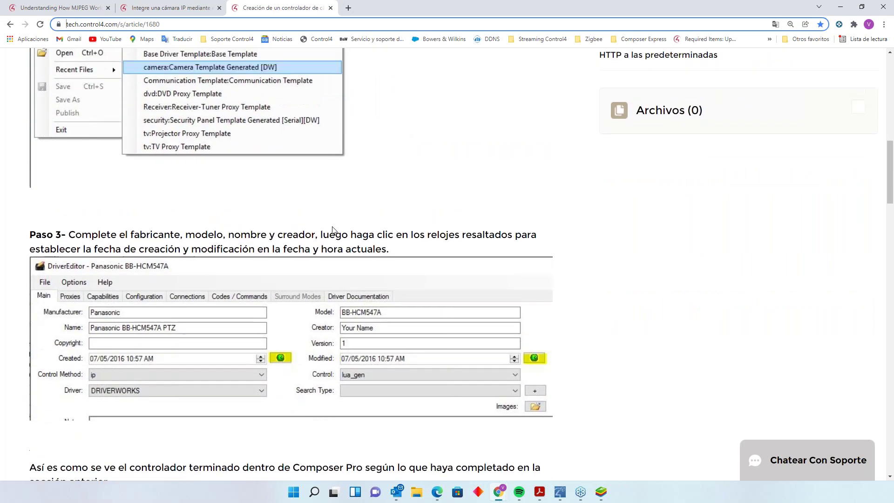
scroll(332, 230, up, 2)
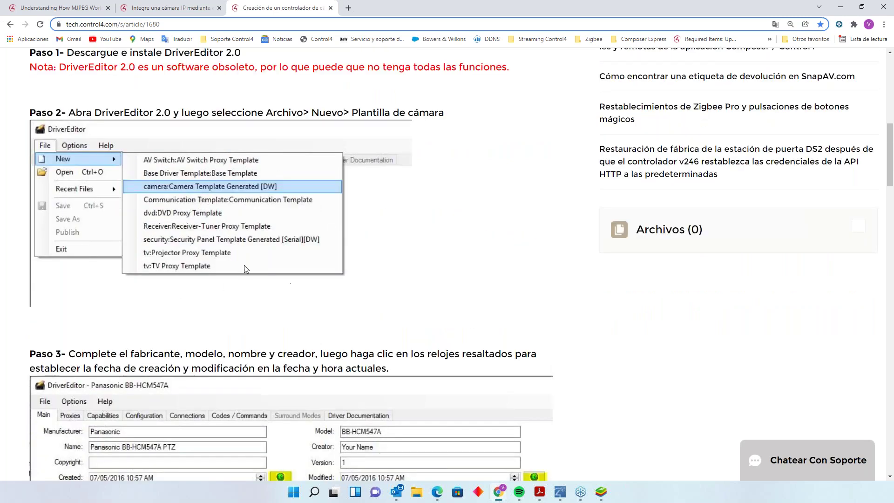
scroll(284, 346, down, 2)
scroll(328, 339, down, 2)
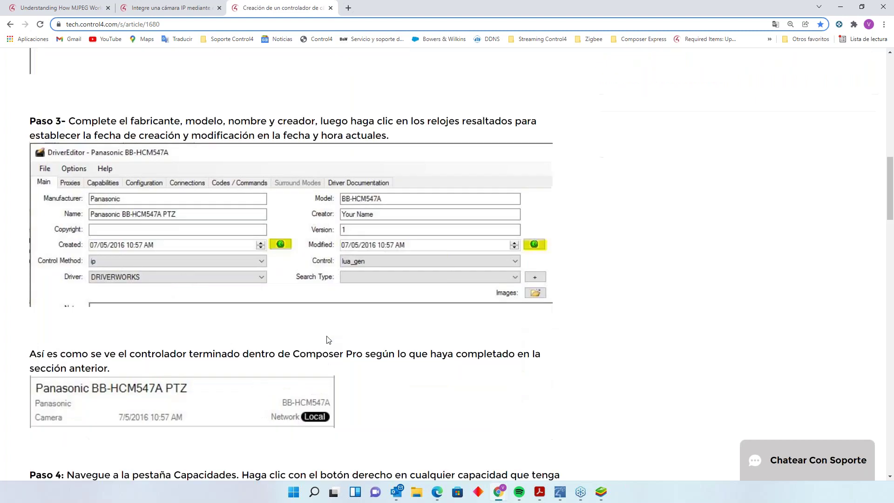
scroll(328, 340, down, 2)
scroll(214, 374, down, 2)
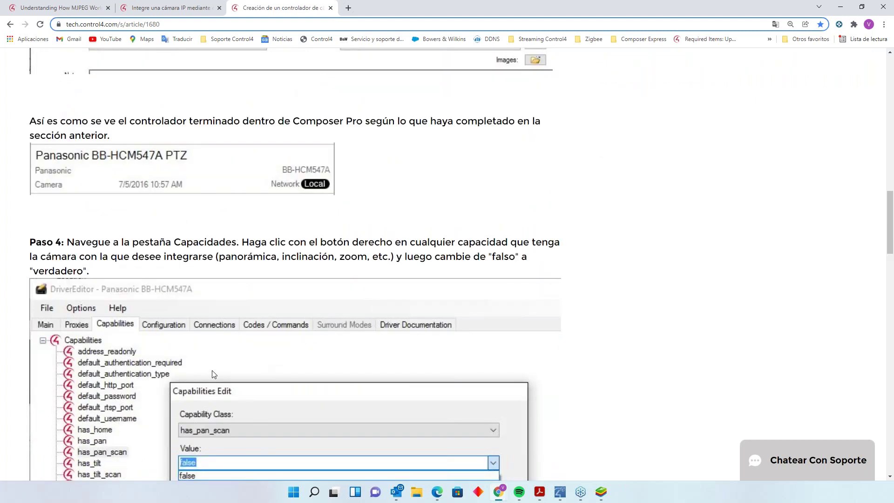
scroll(214, 374, down, 12)
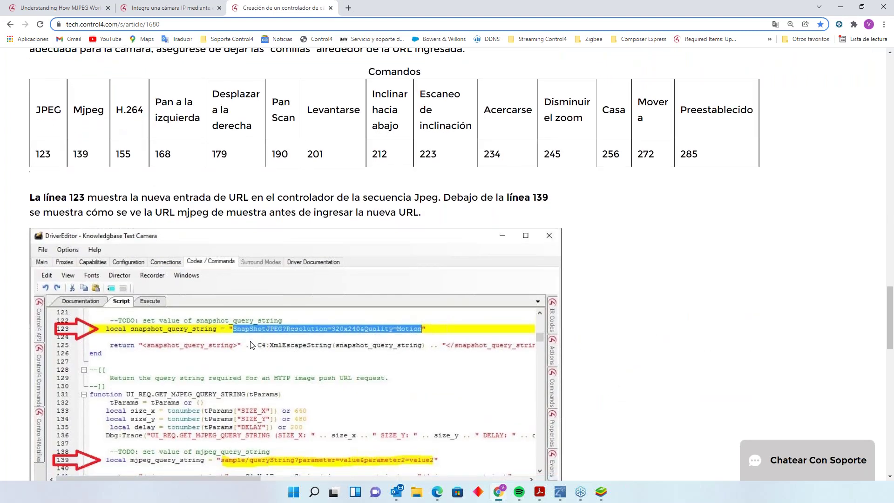
- View the script's line 123 Jpeg URL entry, then switch to the Composer Pro CCTV project
scroll(252, 344, down, 3)
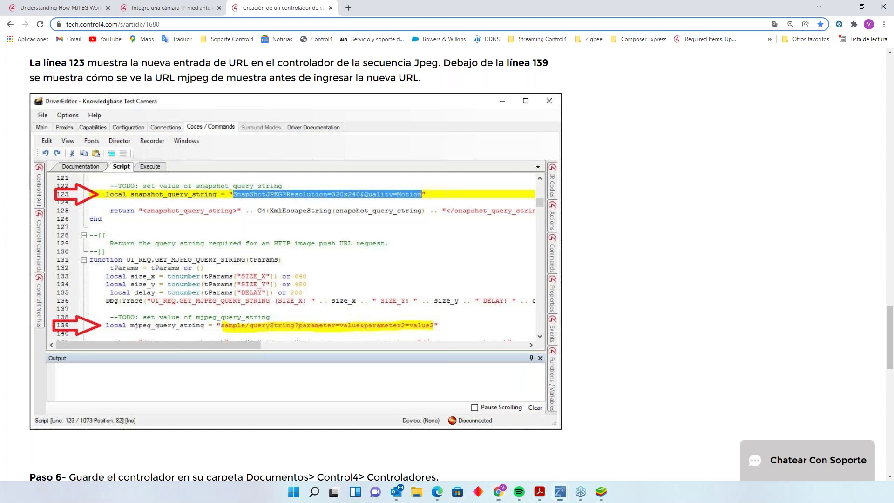
key(alt+Tab)
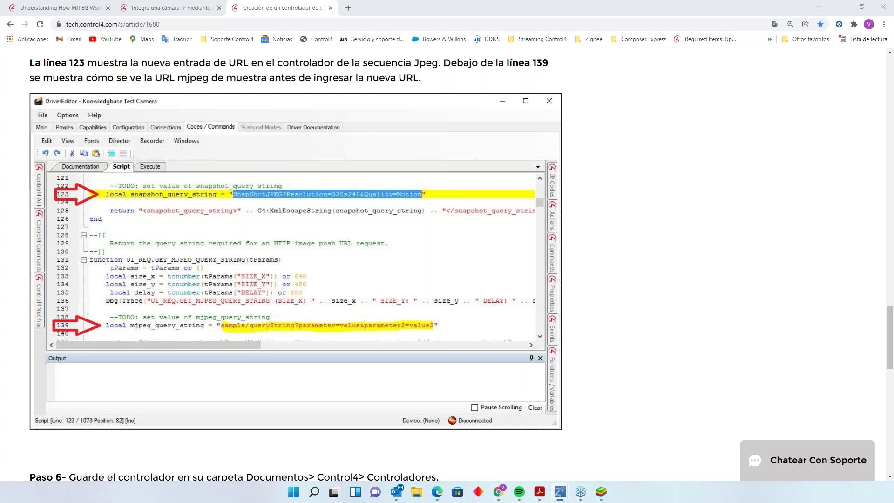
key(alt+Tab)
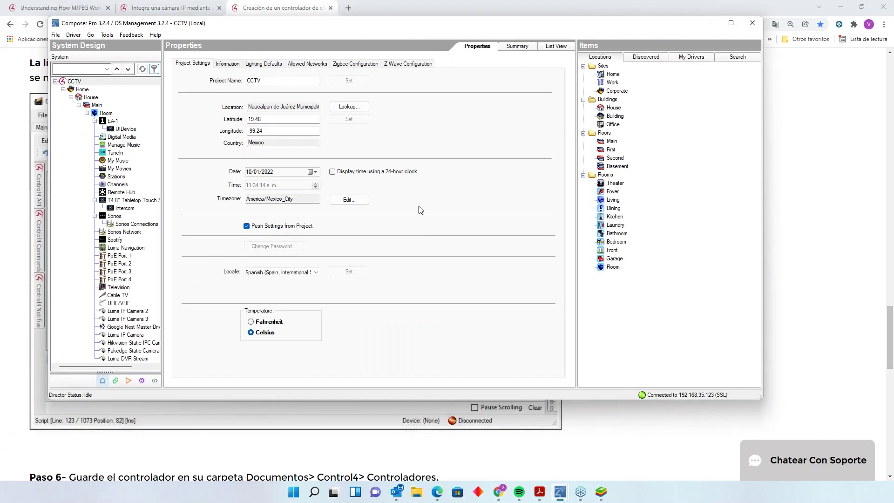
- Maximize Composer Pro, widen the System Design tree, then restore the window and move it left
click(730, 22)
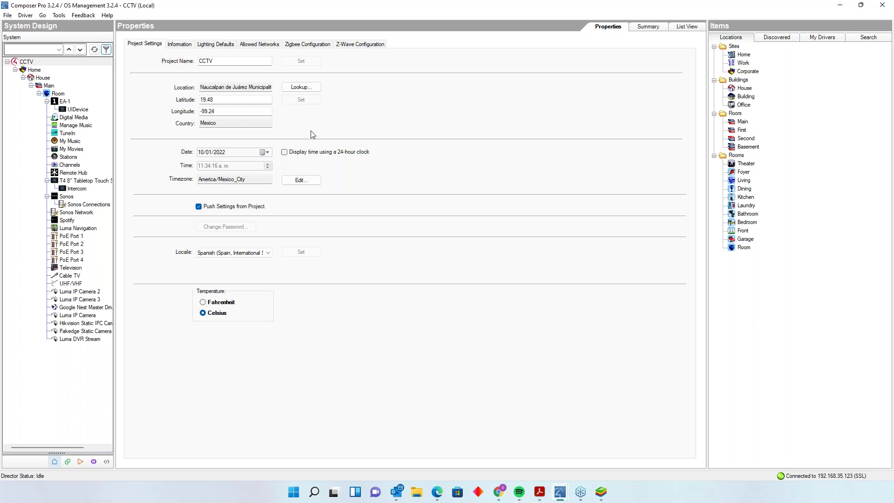
drag(115, 251, 224, 251)
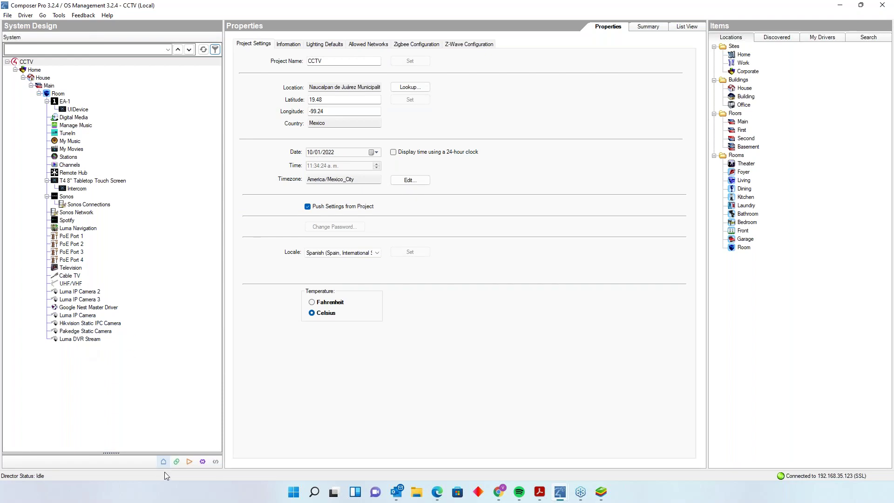
drag(495, 5, 18, 167)
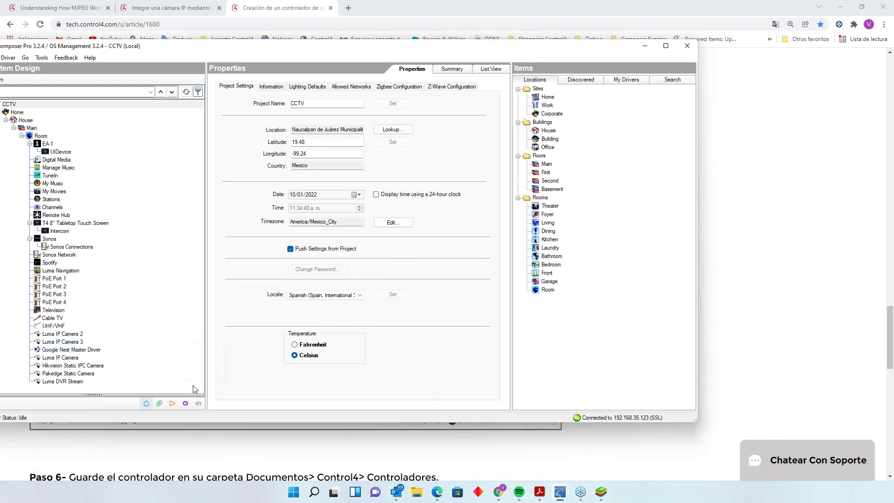
- Switch the CCTV project to the Programming view with Composer Pro maximized
click(199, 403)
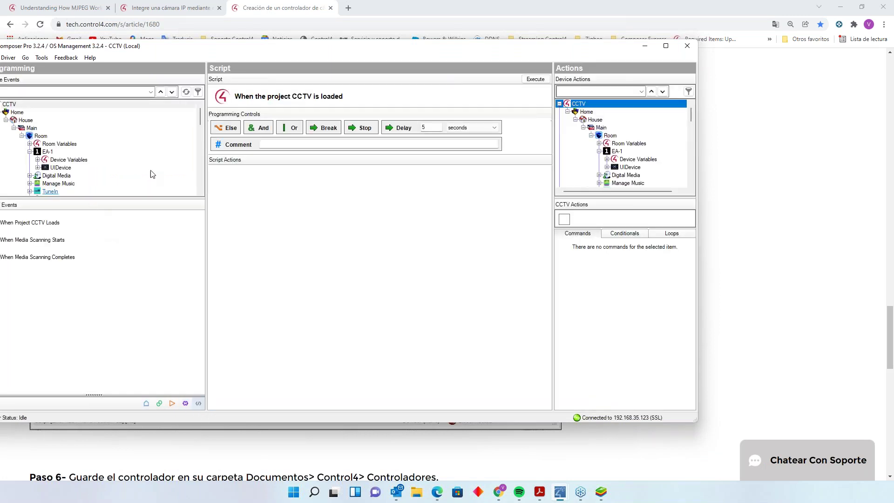
drag(201, 119, 201, 173)
drag(257, 48, 387, 44)
click(794, 42)
scroll(141, 124, up, 3)
scroll(147, 134, down, 1)
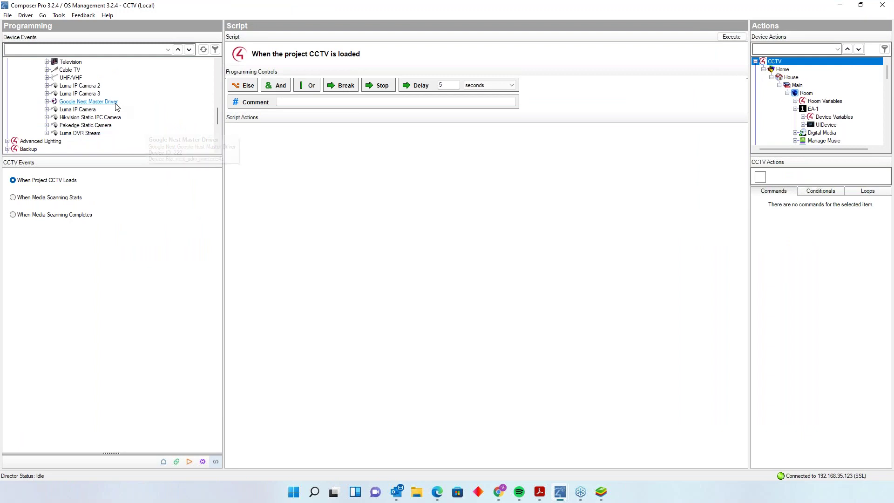
- Check the device events of the Luma, Google Nest, Hikvision, Pakedge cameras and Luma DVR Stream
click(88, 86)
click(91, 93)
click(90, 101)
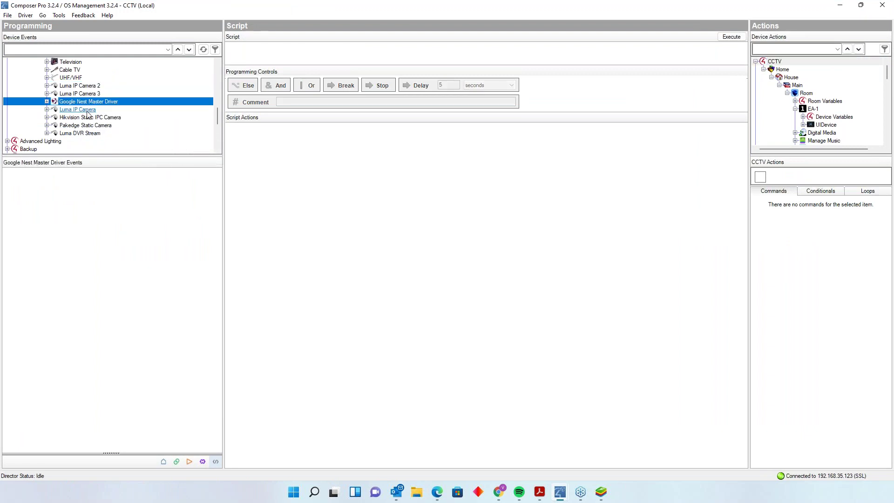
click(88, 109)
click(89, 117)
click(89, 125)
click(86, 132)
- Expand Luma IP Camera 2 and 3 device variables, then widen and scroll the Device Actions list
click(47, 85)
click(86, 93)
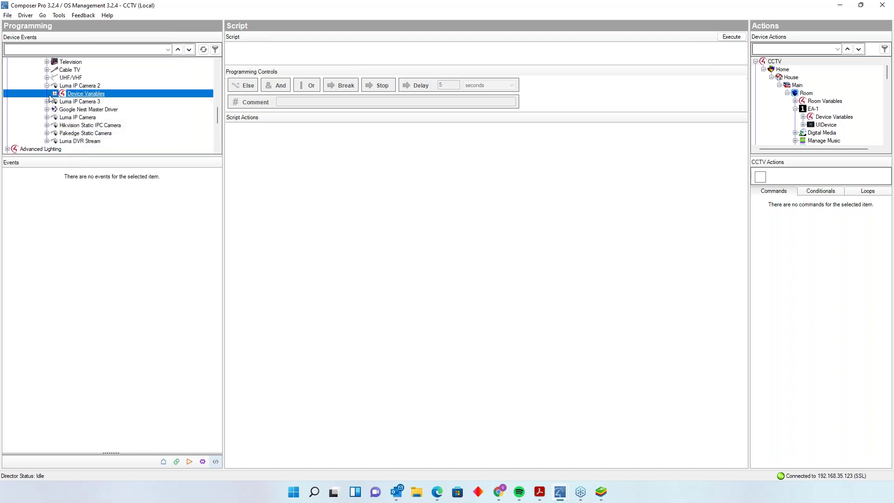
click(47, 101)
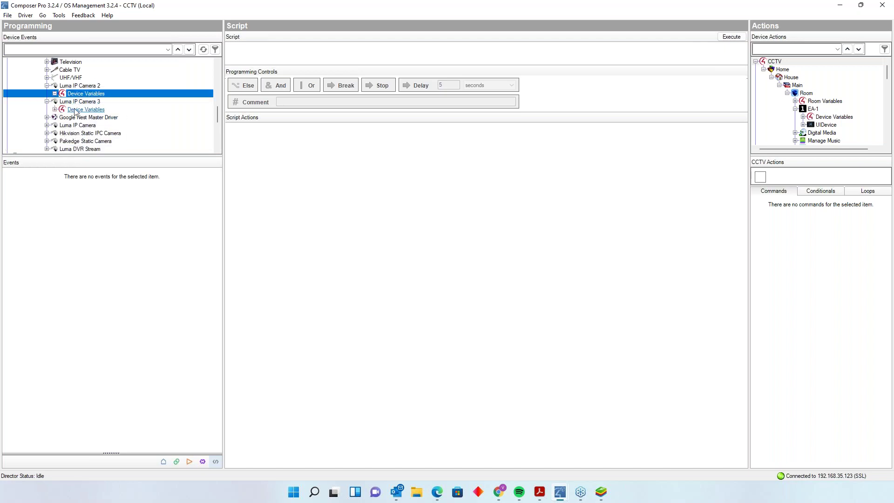
click(60, 110)
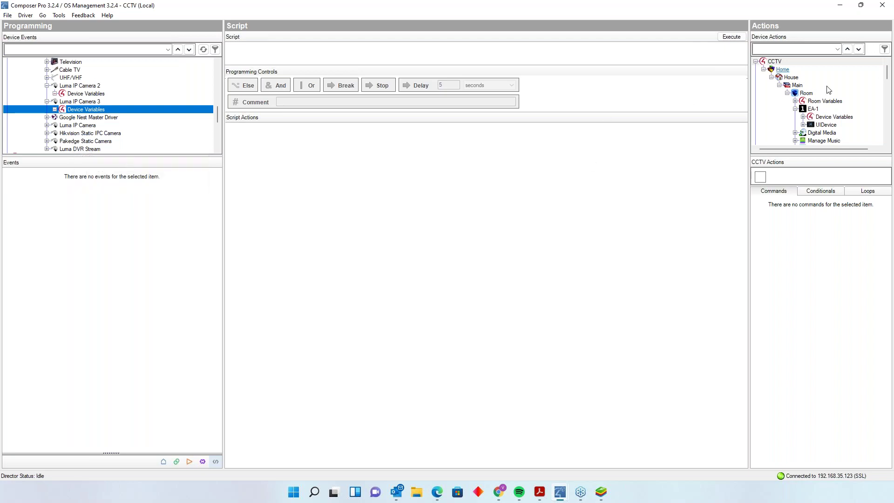
drag(749, 104, 661, 114)
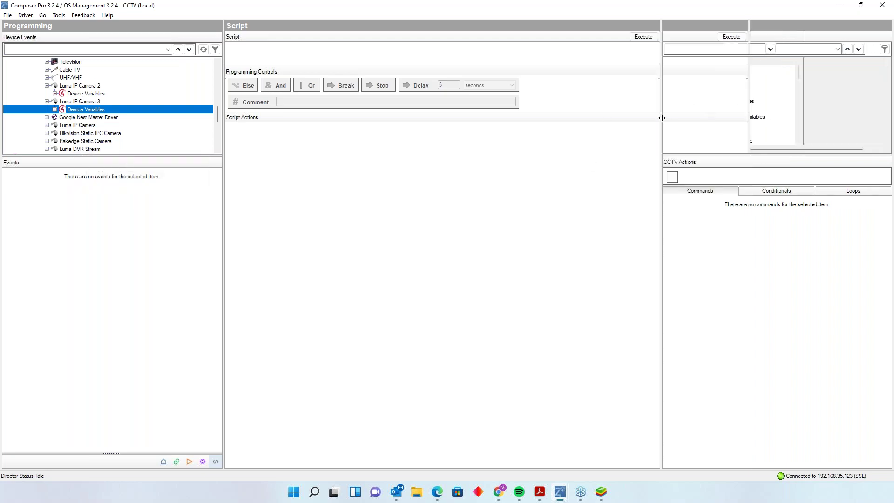
scroll(874, 97, down, 10)
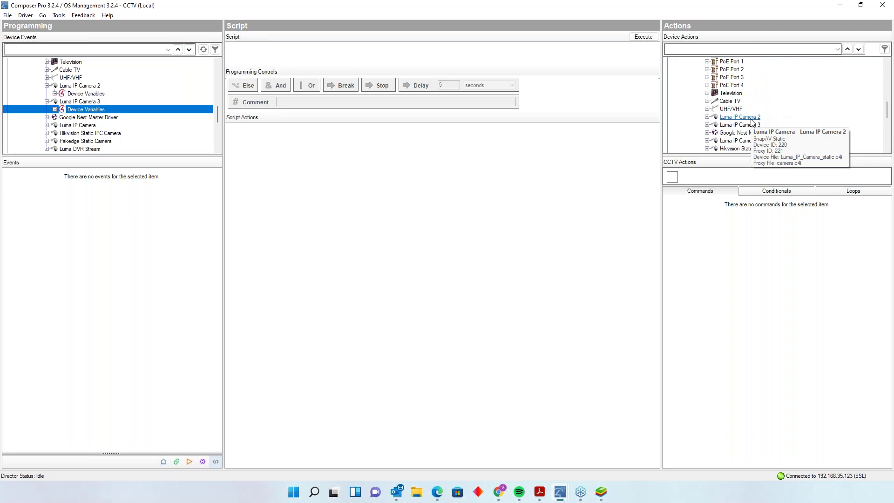
- Inspect Luma IP Camera 2's privacy mask command, conditionals and loops in Device Actions
click(745, 118)
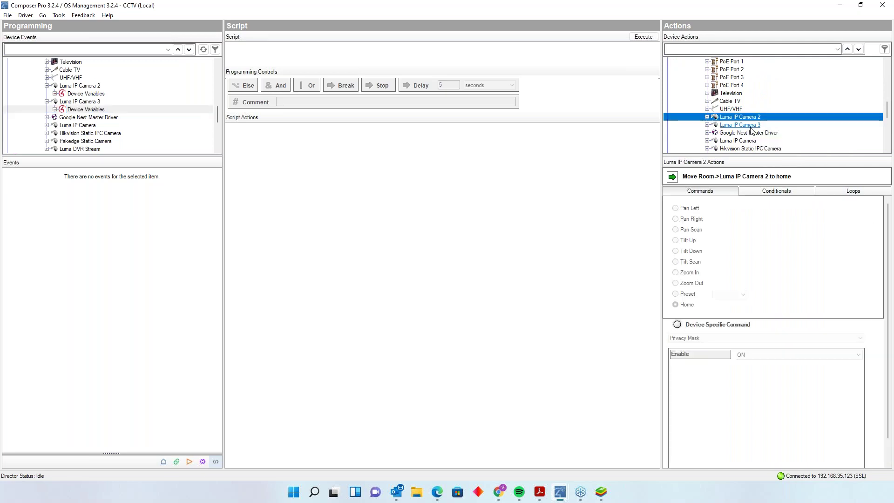
click(677, 325)
click(794, 355)
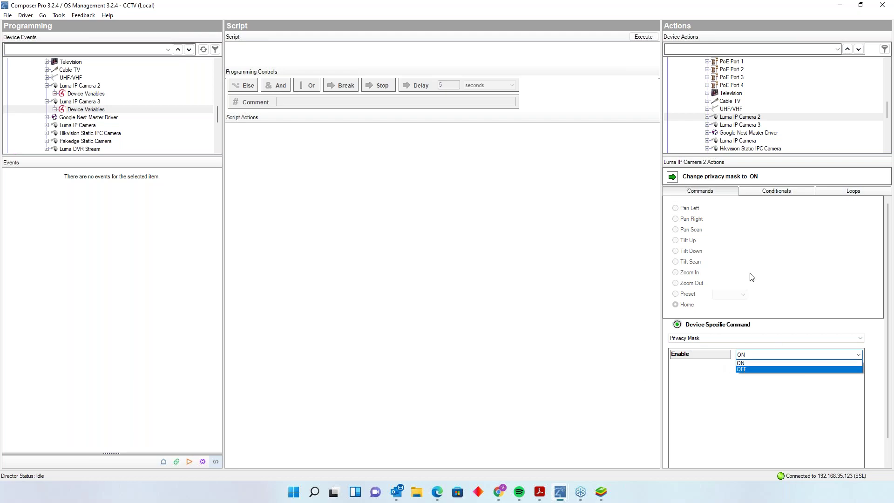
click(766, 190)
click(767, 192)
click(841, 195)
click(698, 191)
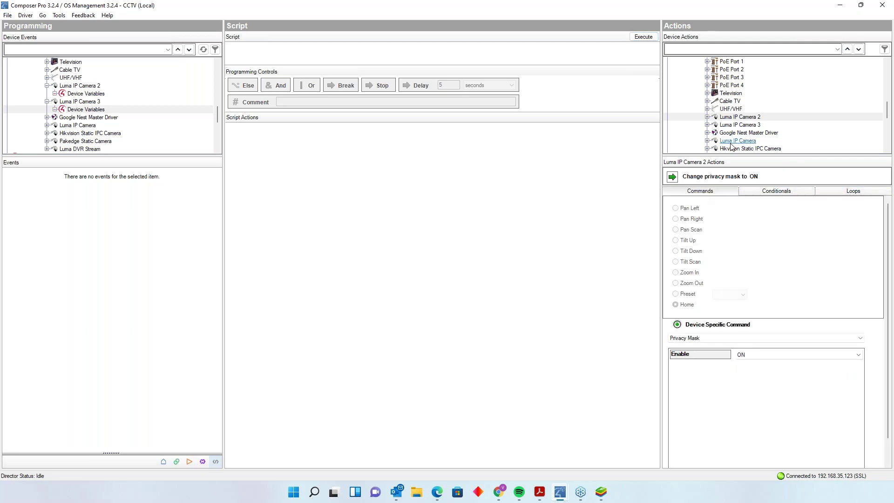
- Review Google Nest and Hikvision device-specific commands like CENTER_IMAGE, then select Pakedge Static Camera
click(744, 133)
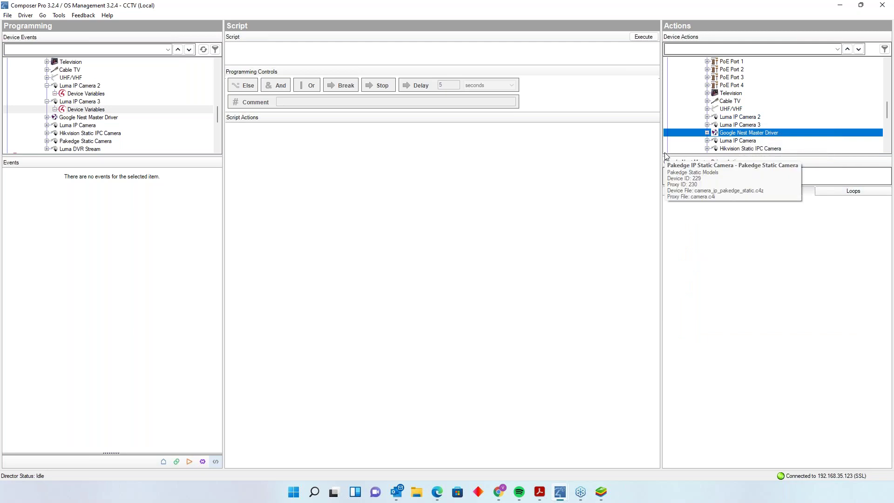
click(733, 149)
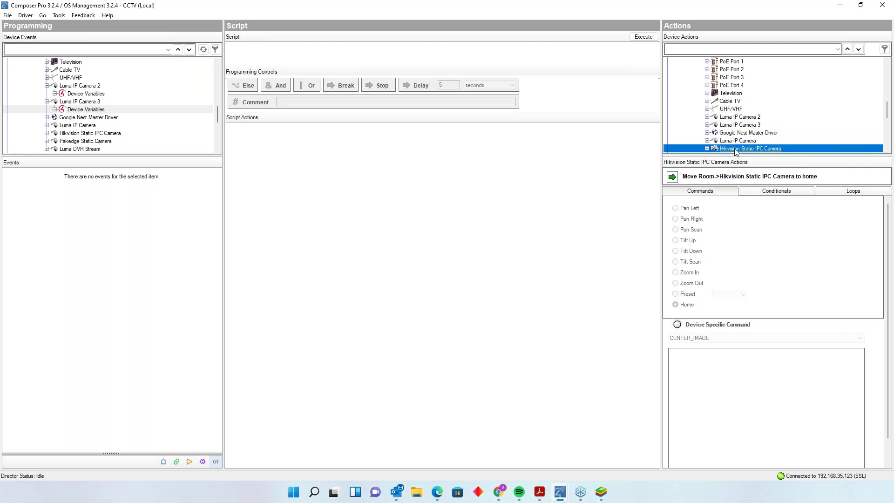
click(677, 324)
click(717, 338)
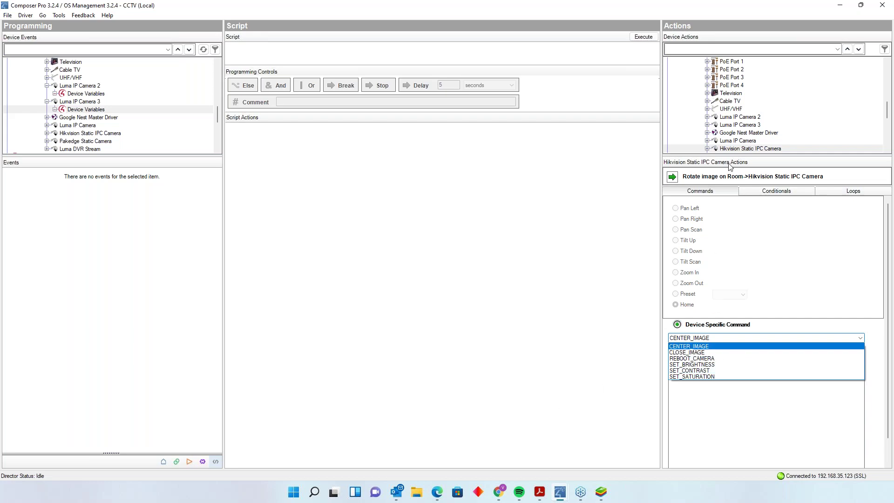
scroll(801, 134, down, 1)
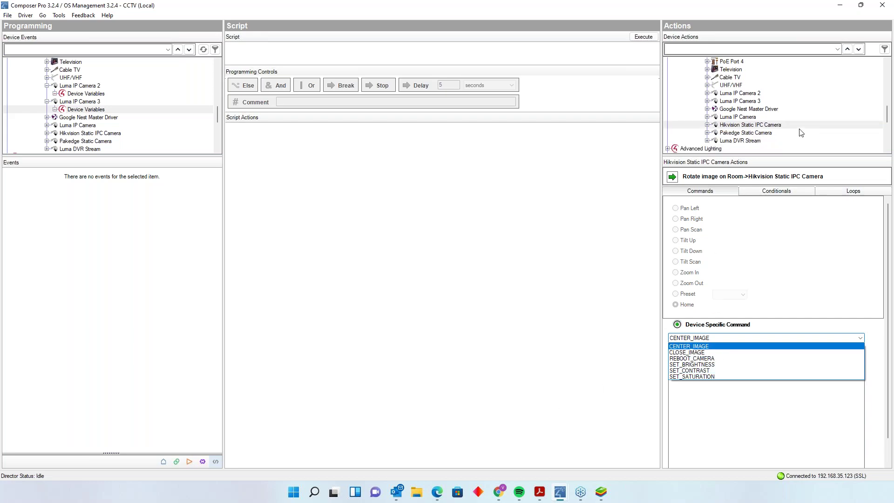
click(746, 134)
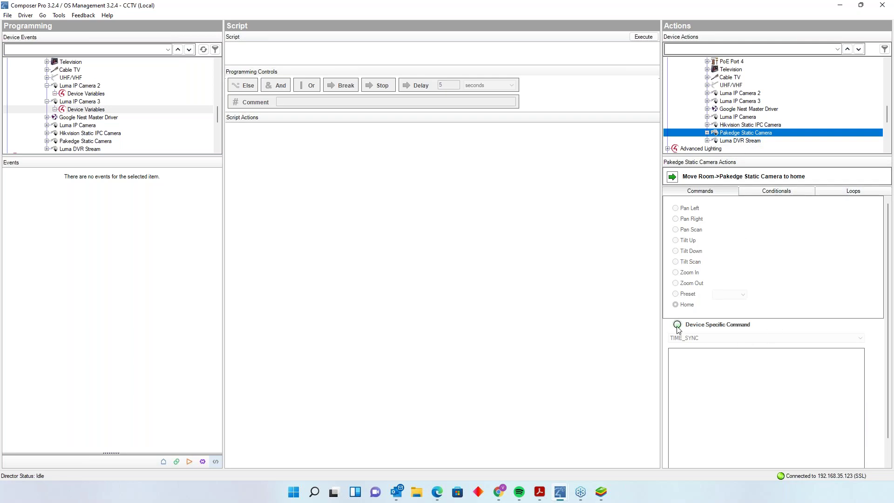
click(677, 325)
click(726, 339)
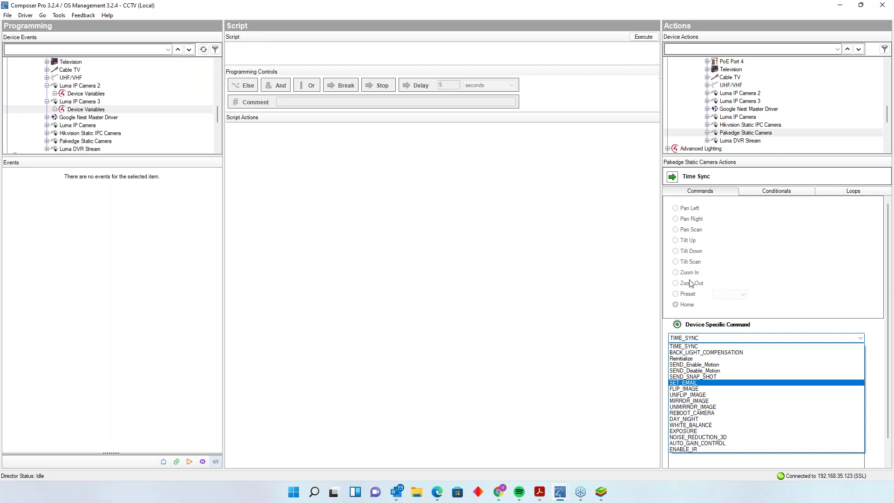
click(754, 142)
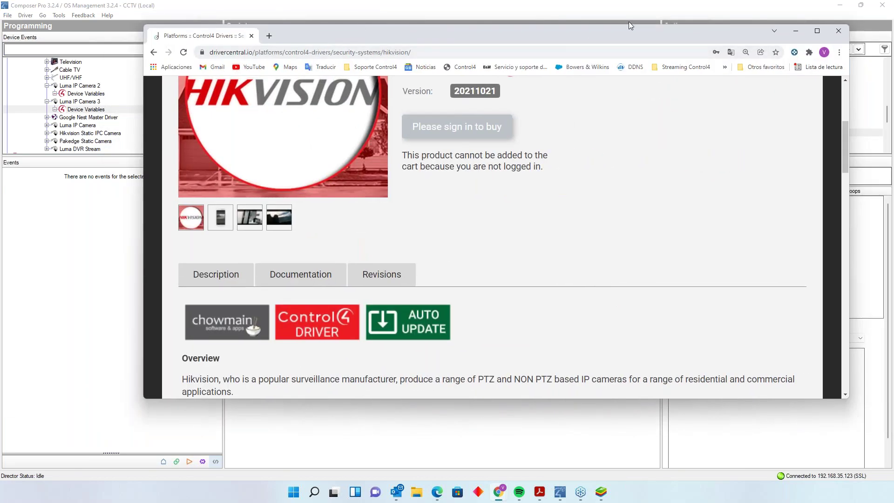
- Maximize Chrome and read through the Hikvision driver page's description and features
click(816, 31)
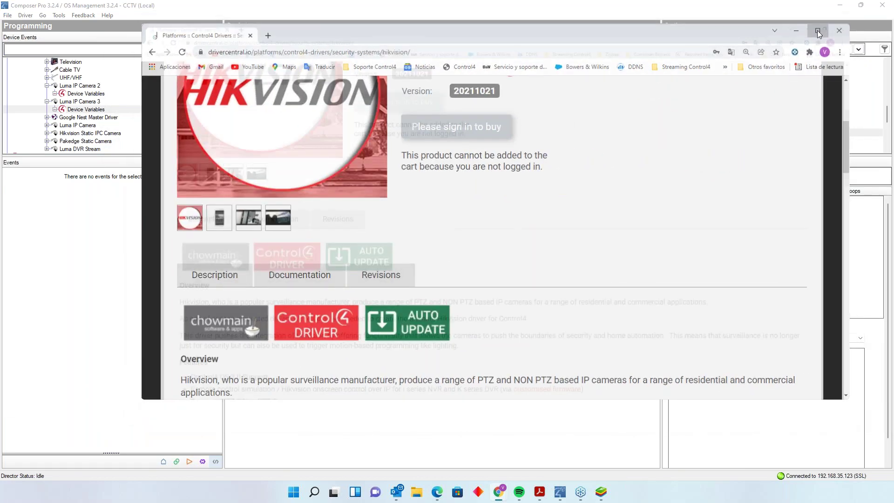
scroll(396, 291, down, 1)
scroll(395, 291, down, 4)
scroll(396, 290, up, 8)
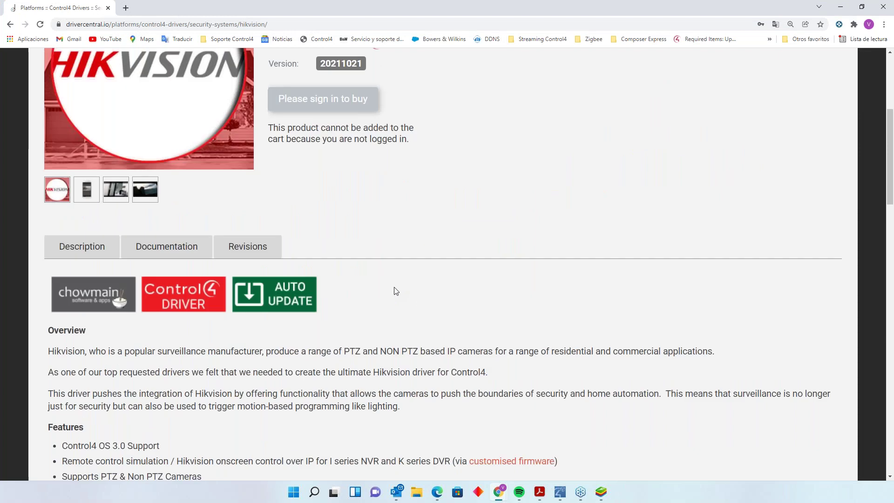
scroll(396, 291, down, 7)
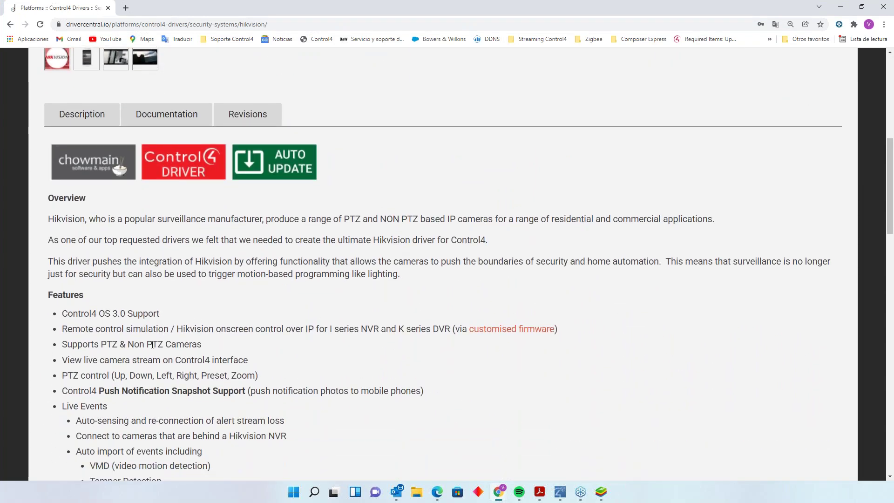
scroll(385, 296, up, 5)
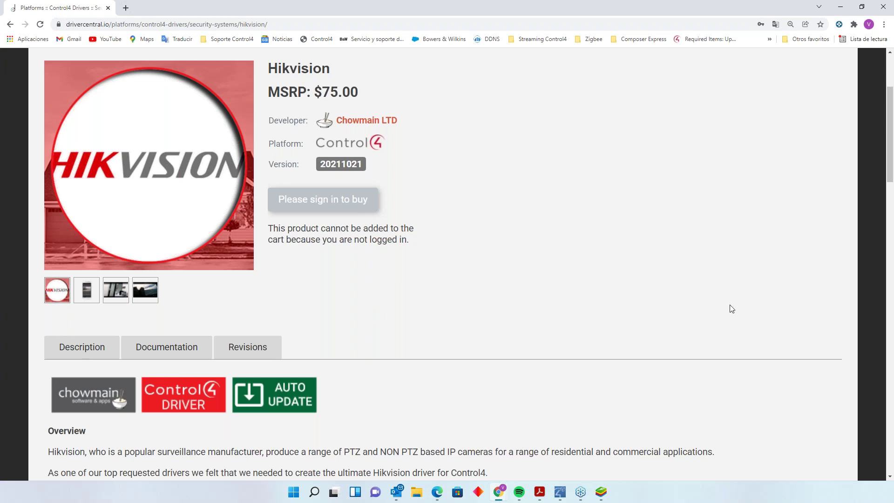
- Preview Composer Pro from the taskbar, scroll the driver page to the top, and minimize Chrome
click(559, 494)
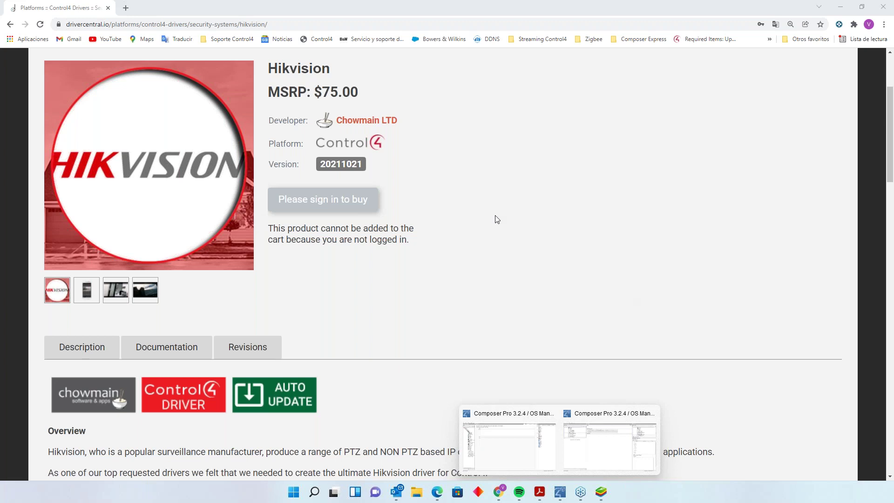
scroll(434, 232, up, 3)
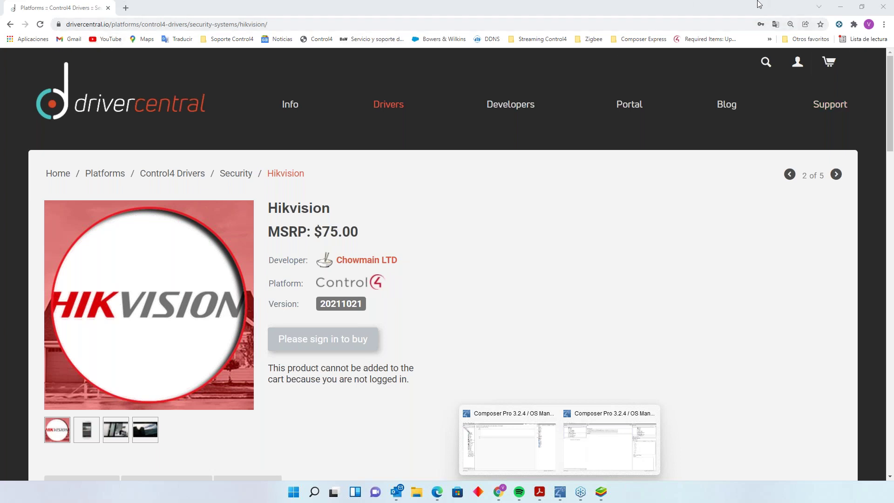
click(840, 6)
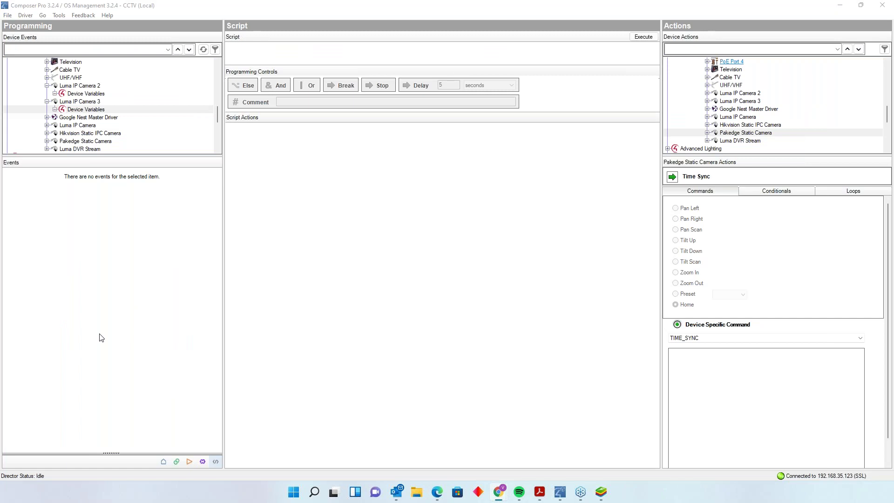
click(601, 492)
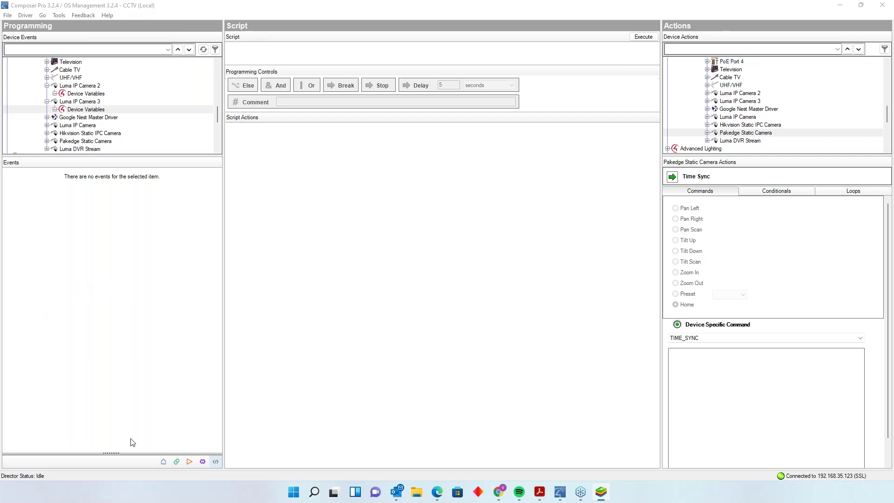
click(163, 461)
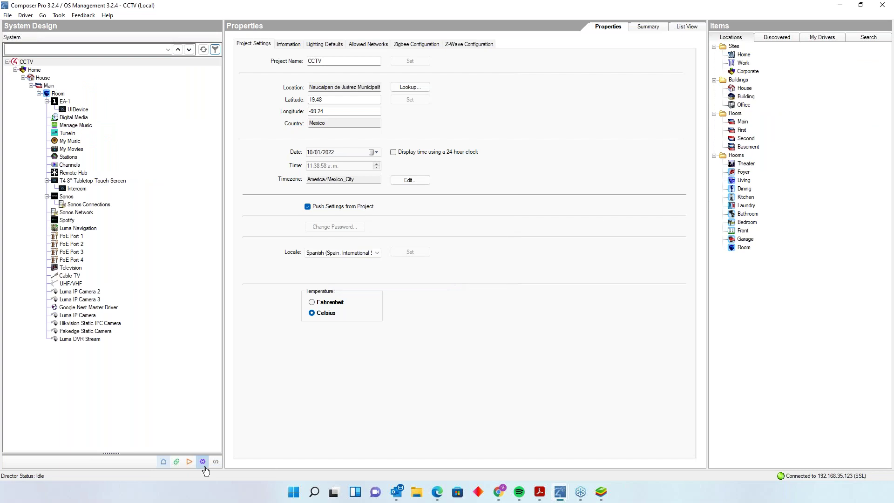
click(203, 461)
click(215, 461)
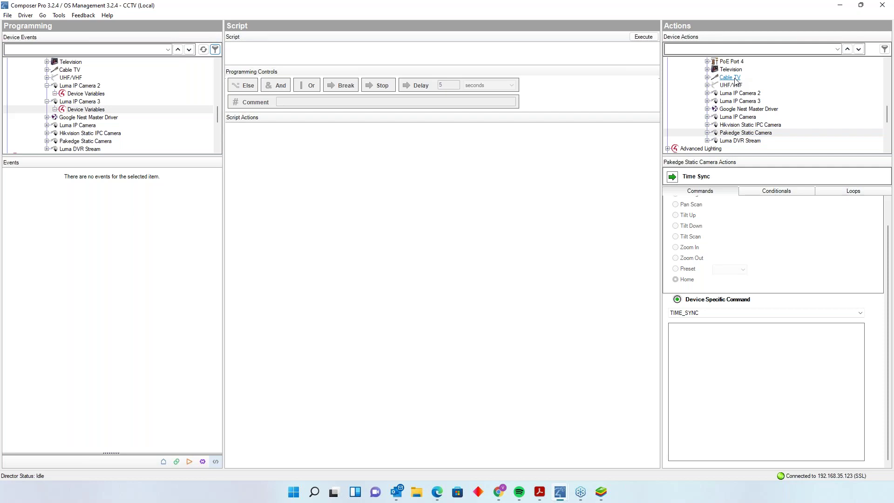
- Search Device Actions for 'uni', clear the search, then switch to System Design
click(710, 50)
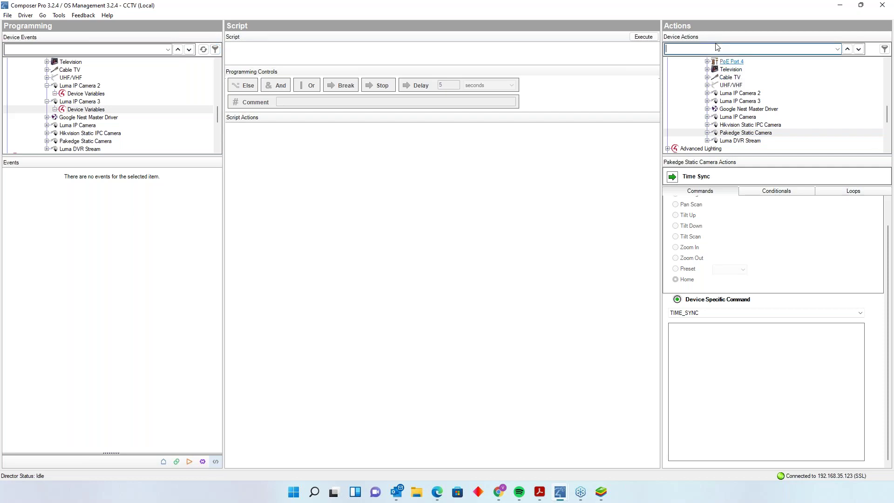
text(uni)
key(Return)
key(BackSpace)
key(BackSpace)
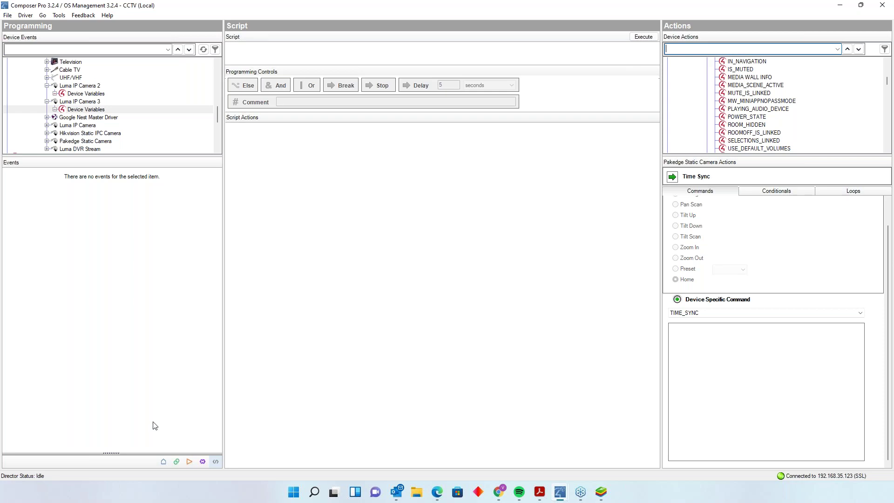
click(162, 461)
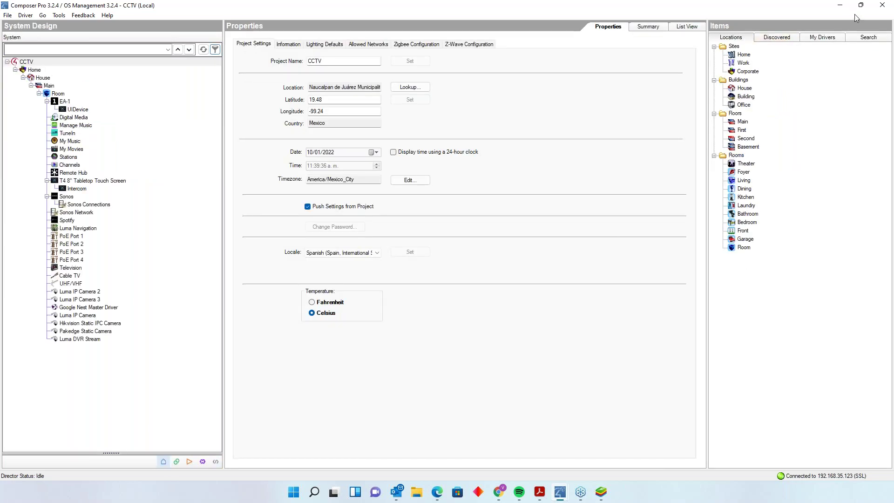
- Search drivers for 'uniview', add the Uniview Camera to the CCTV room, and return to Programming
click(866, 38)
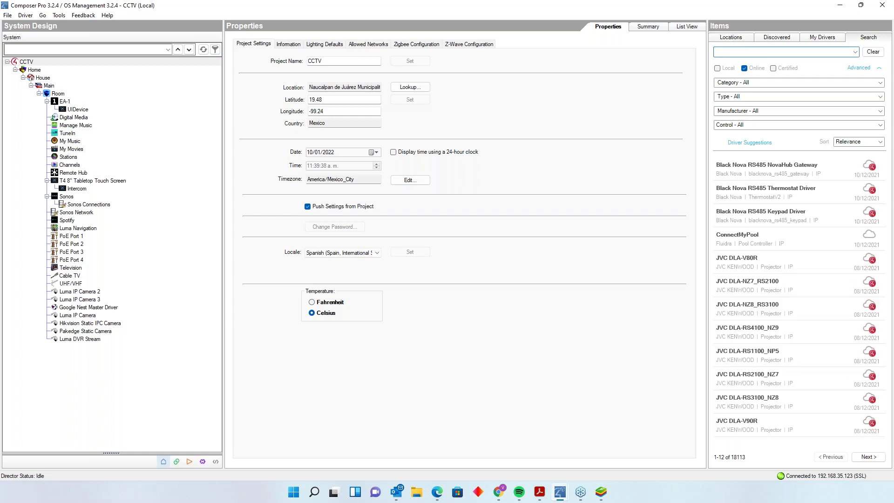
click(782, 51)
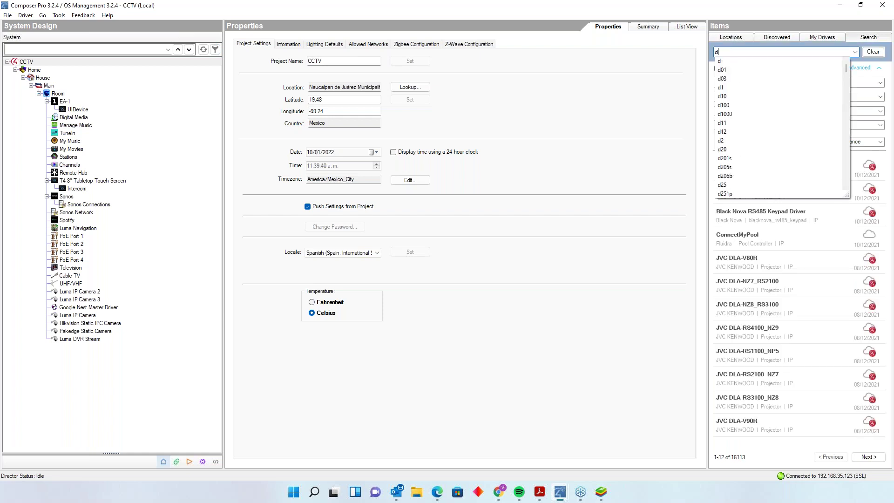
text(uni)
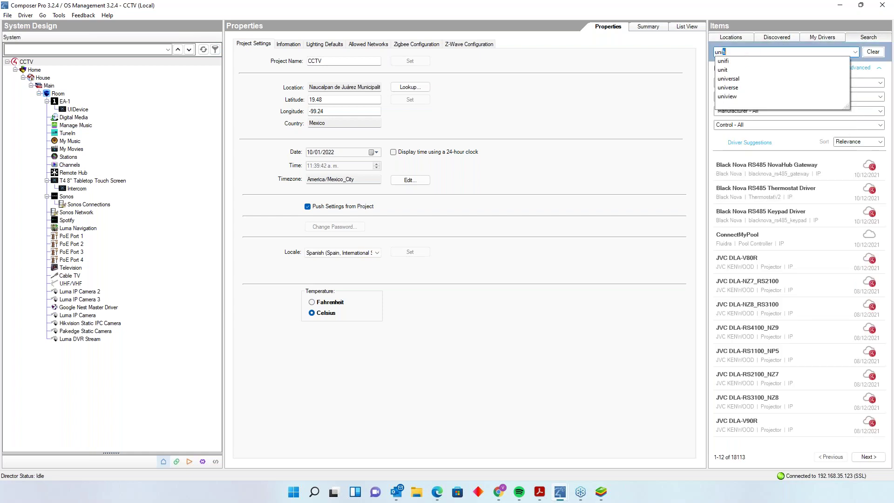
text(view)
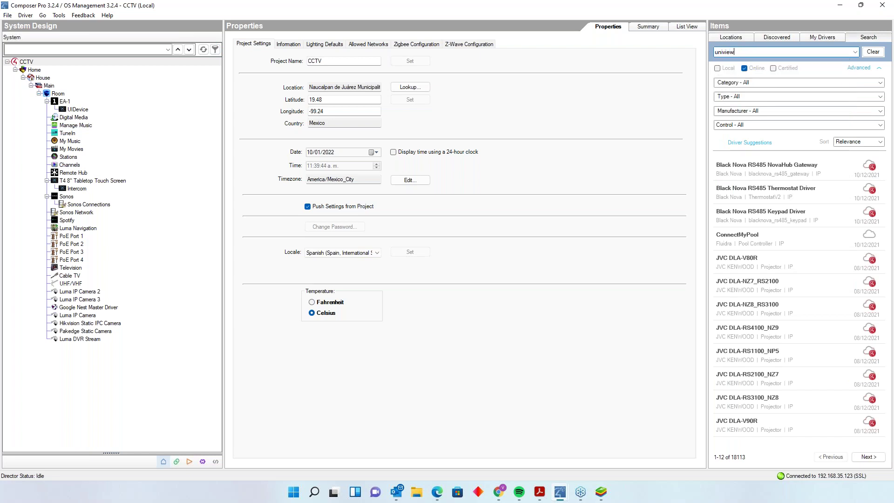
key(Return)
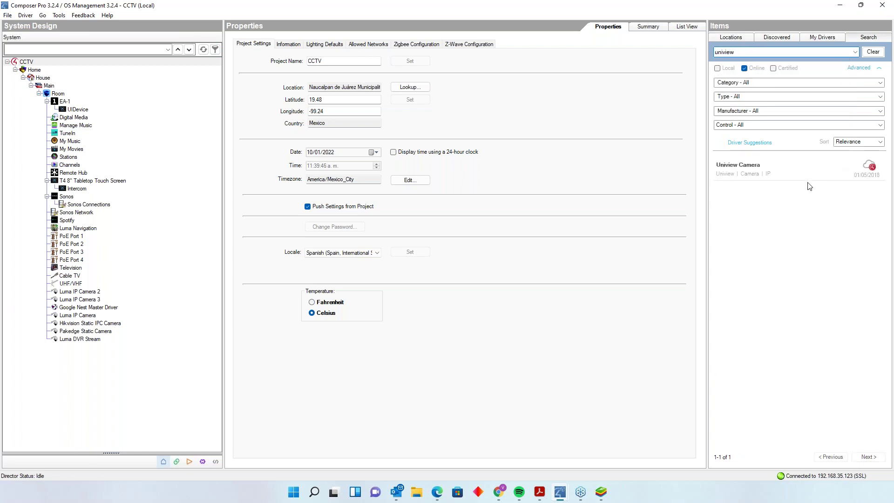
double_click(808, 171)
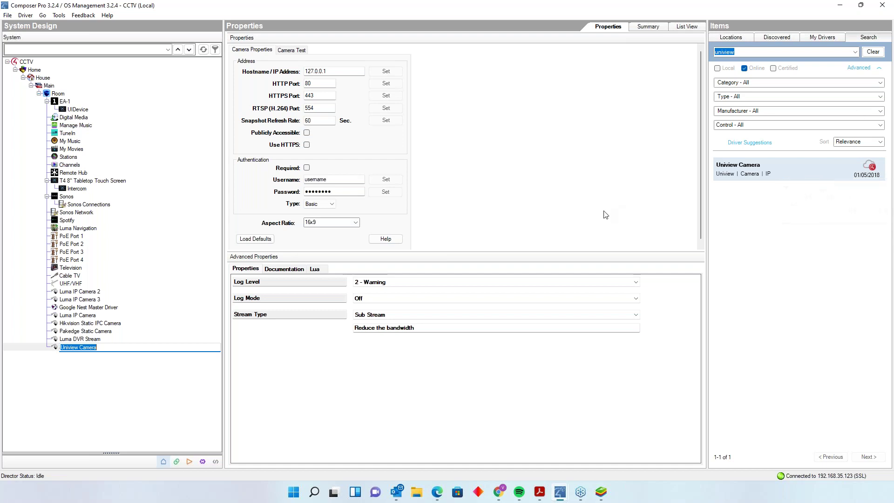
mouse_move(103, 231)
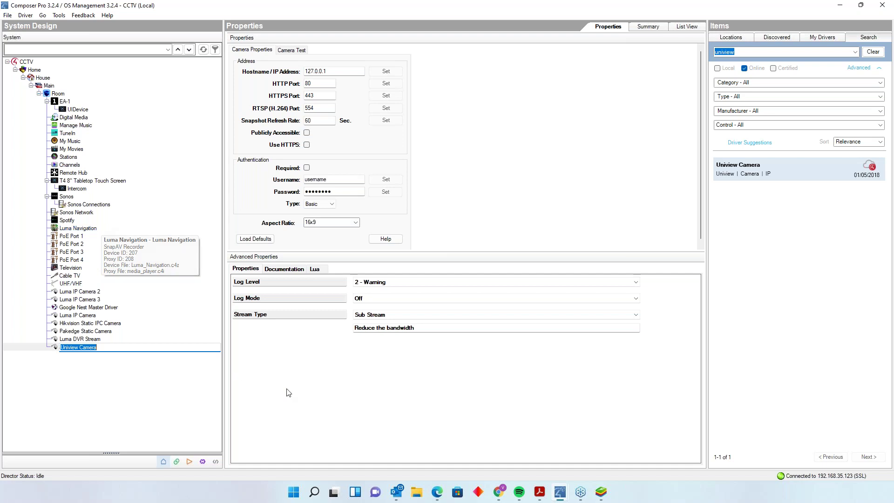
click(216, 462)
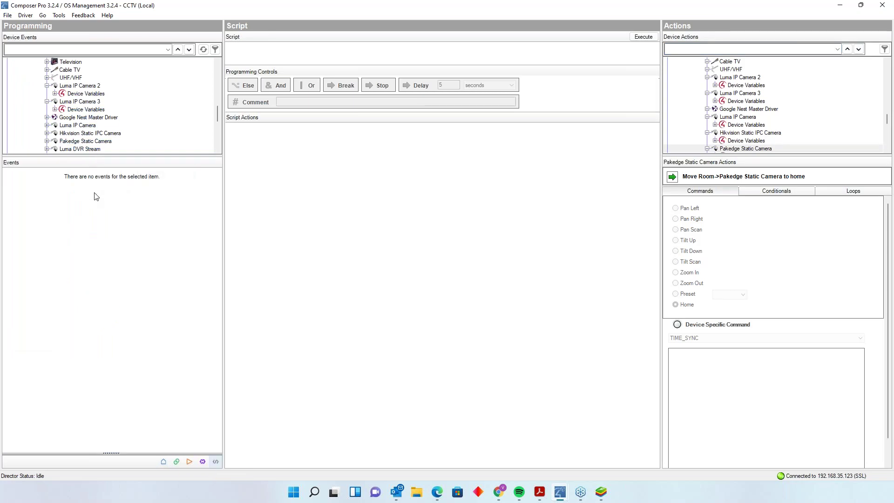
drag(217, 116, 217, 124)
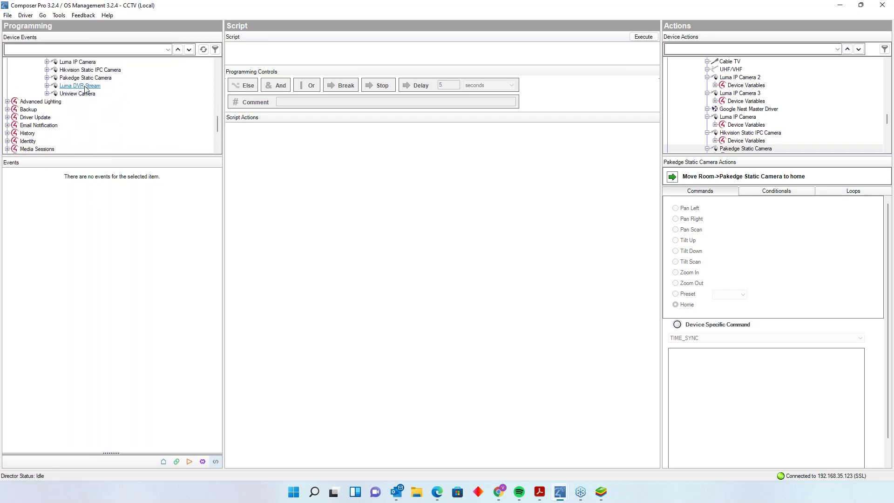
click(77, 93)
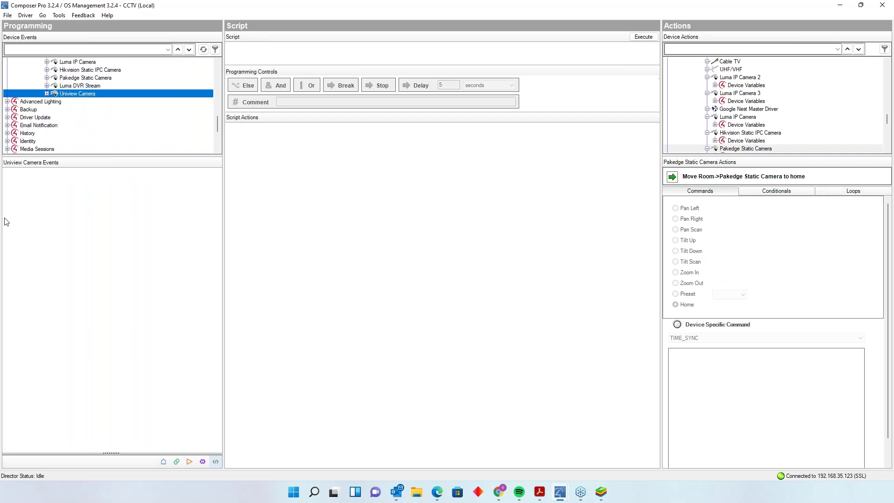
click(676, 325)
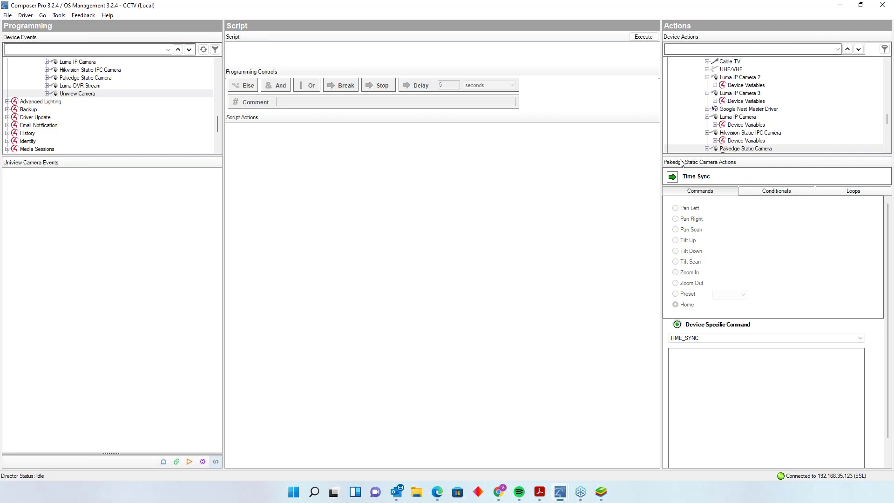
- Browse the Uniview Camera's action commands and device variables
scroll(805, 120, down, 4)
click(737, 86)
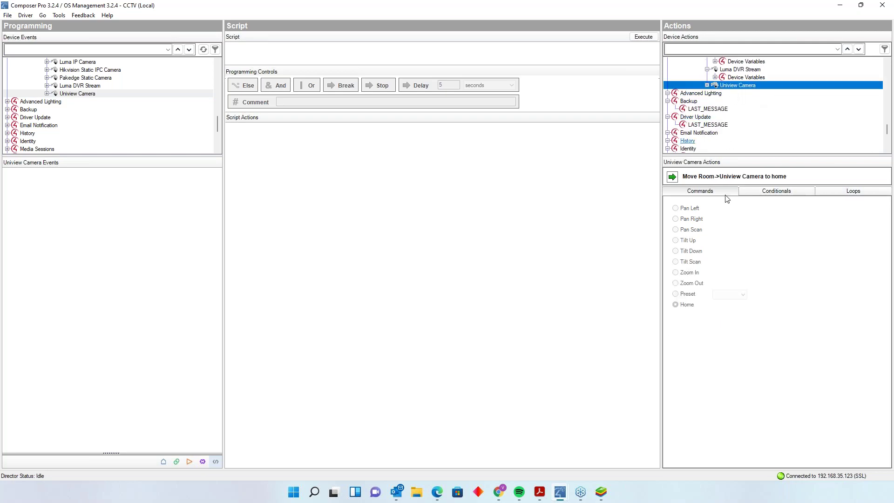
click(706, 85)
click(726, 93)
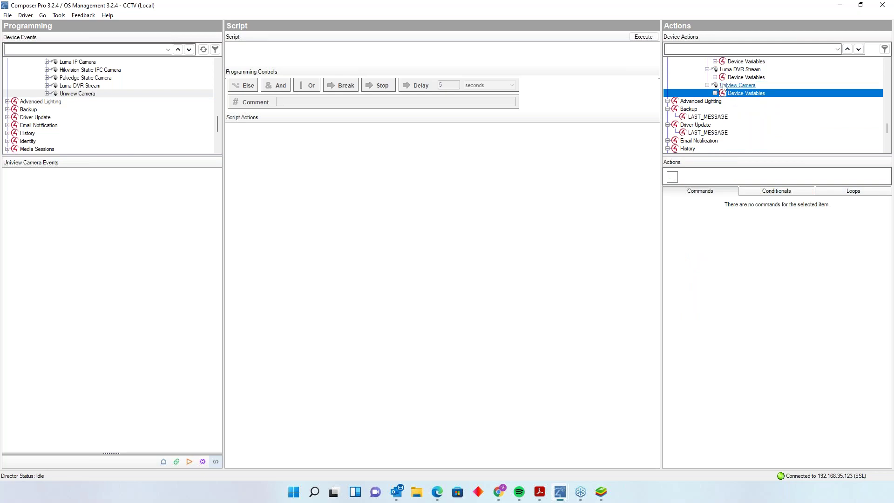
click(737, 85)
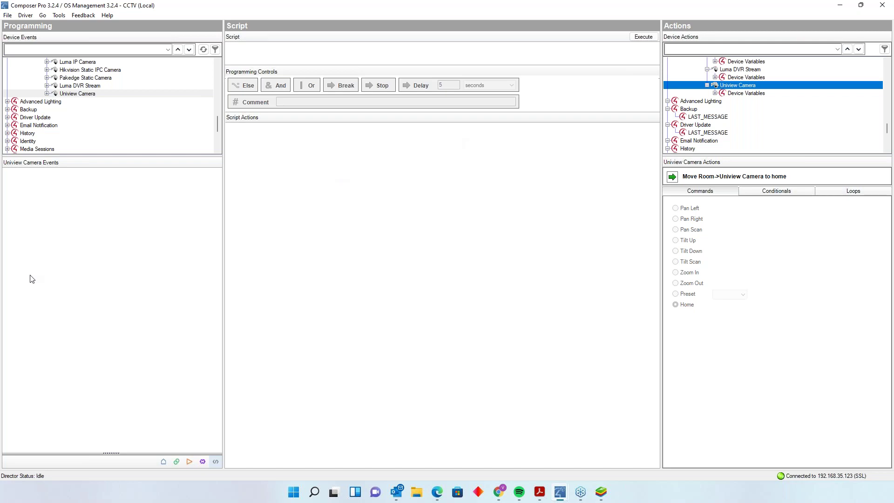
key(alt+Tab)
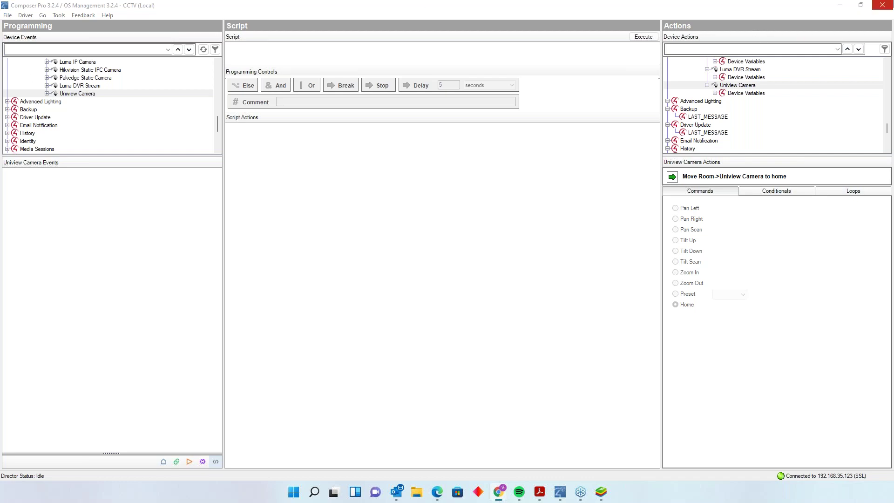
- Minimize Composer Pro and copy the Control4 Tech article's URL from Chrome's address bar
click(846, 9)
click(840, 6)
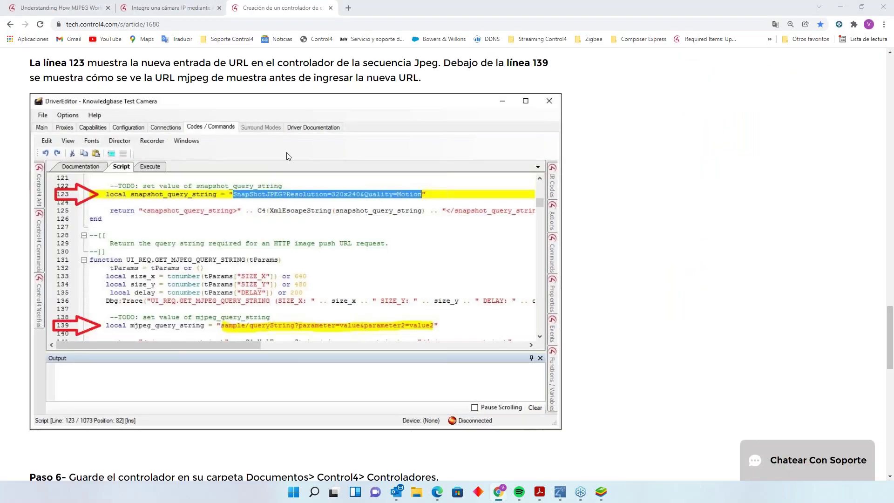
click(147, 24)
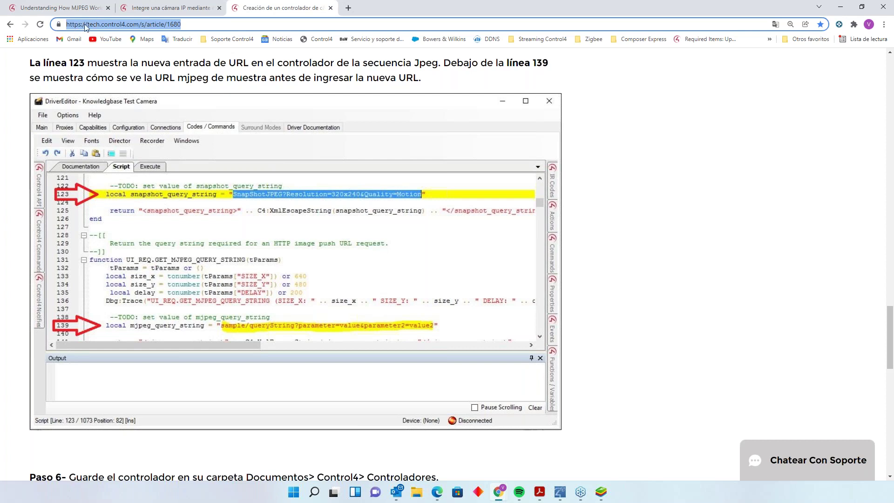
right_click(89, 26)
click(136, 92)
key(alt+Tab)
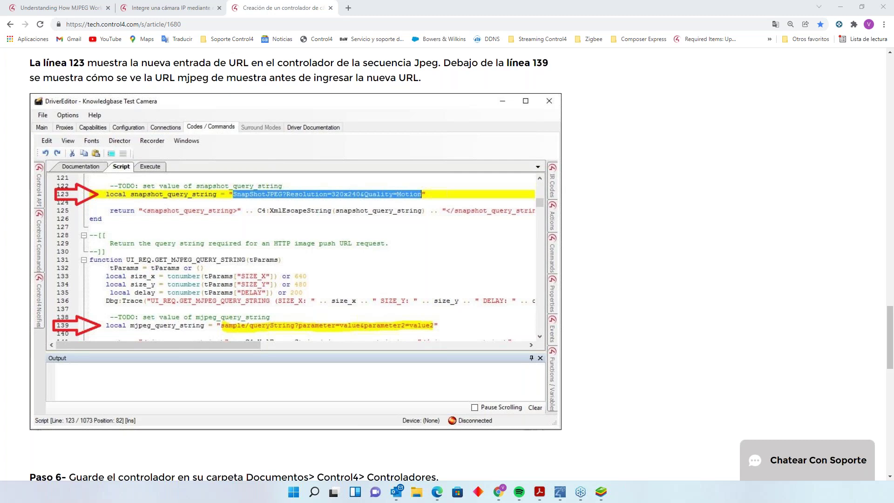
- Return to article 1666's camera URL table and merge the 'Guía de configuración' window in as a tab
click(171, 9)
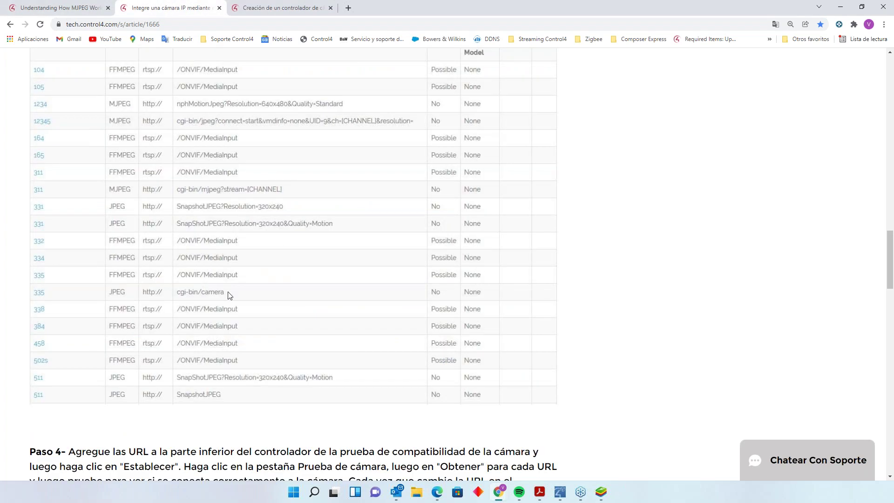
scroll(228, 291, up, 3)
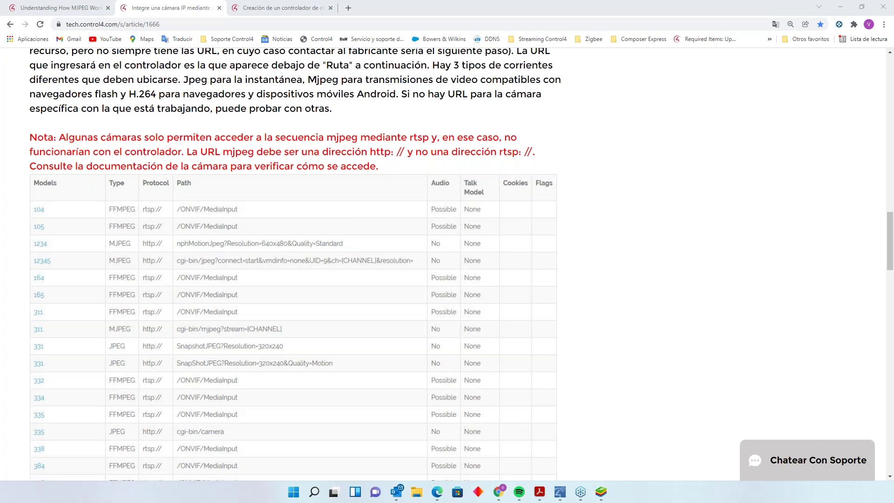
drag(0, 116, 372, 23)
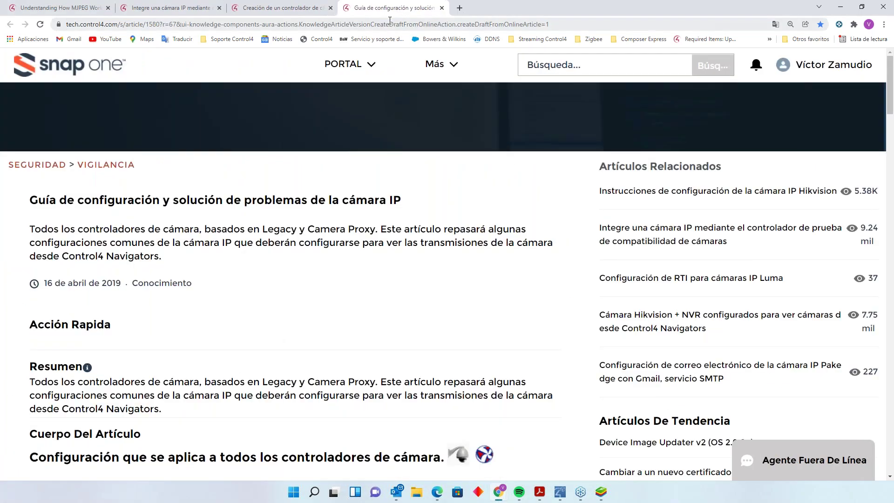
- Scroll past Autenticación to the Camera Proxy settings and Properties screenshot
scroll(329, 202, down, 3)
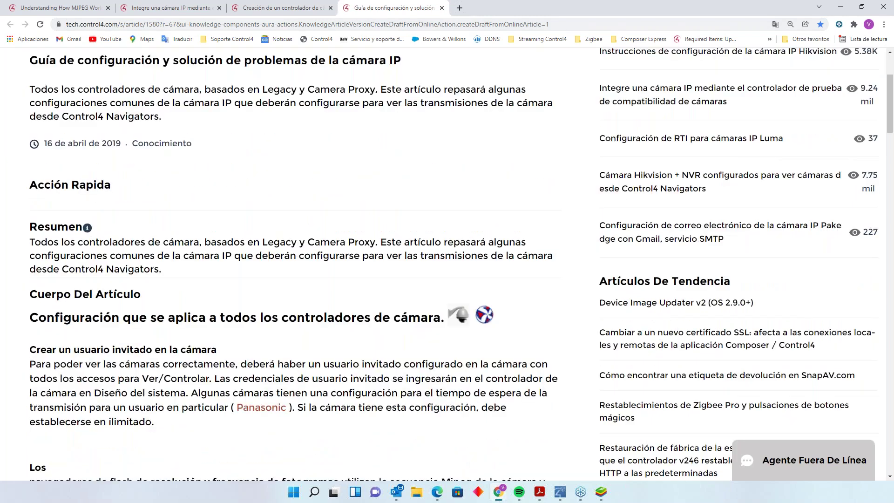
scroll(339, 201, down, 3)
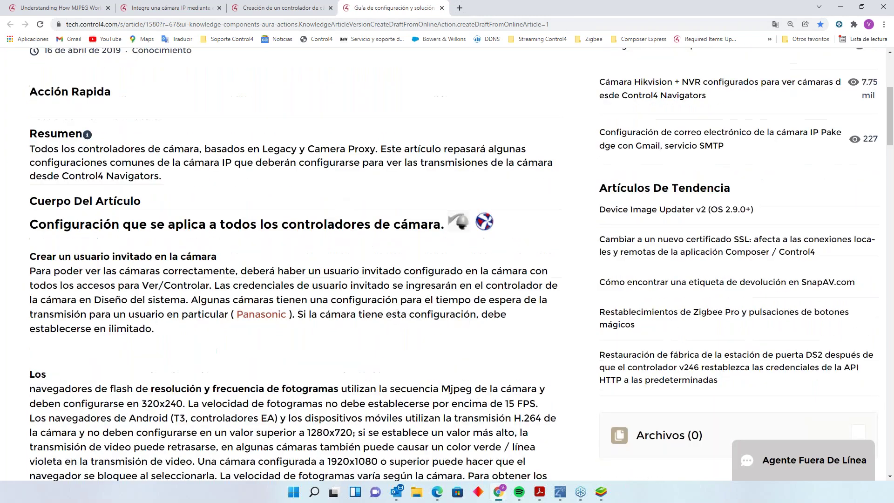
scroll(278, 160, down, 2)
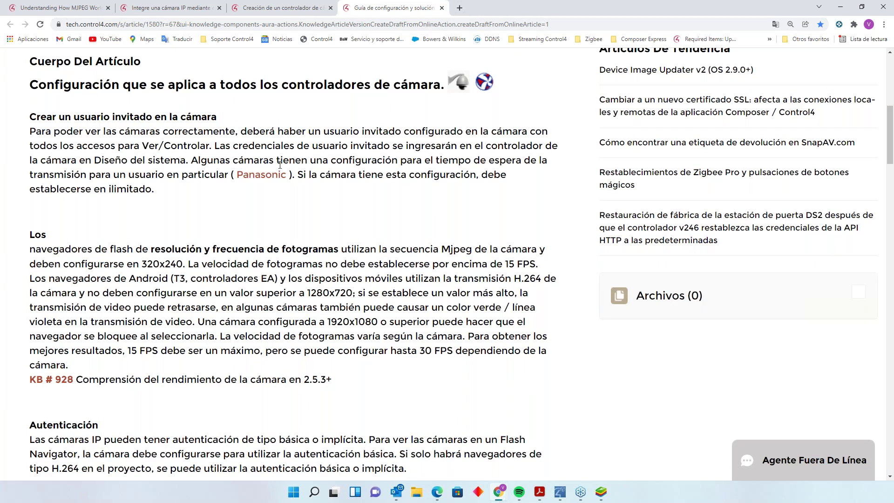
scroll(280, 164, down, 8)
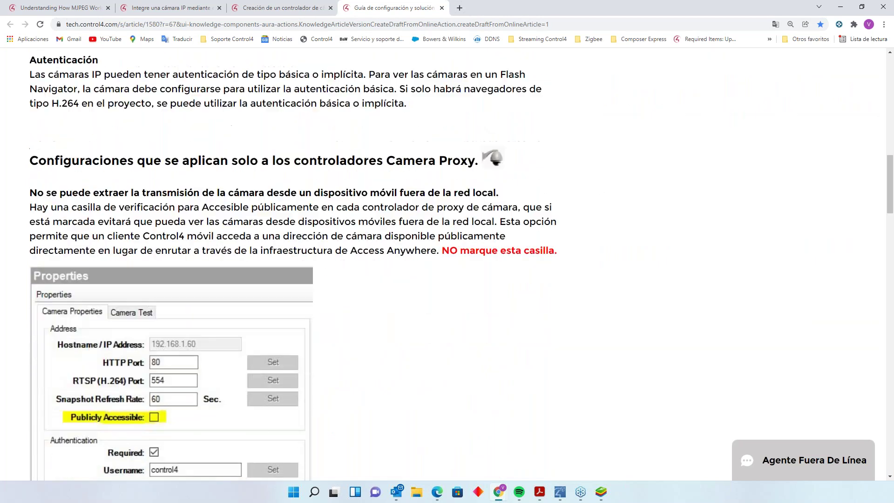
scroll(161, 325, down, 1)
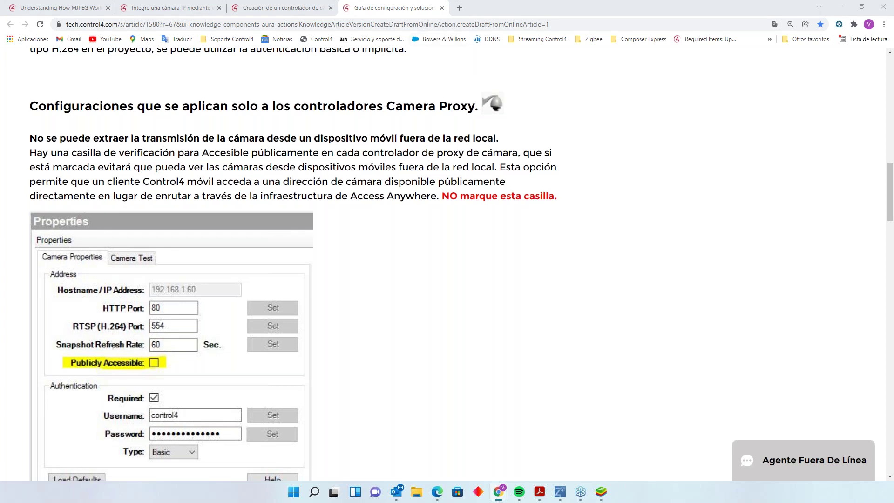
- Scroll to 'Secuencias de H.264 y Mjpeg' and the LILIN H.264 1920 x 1080 example
scroll(476, 161, down, 5)
scroll(476, 161, down, 4)
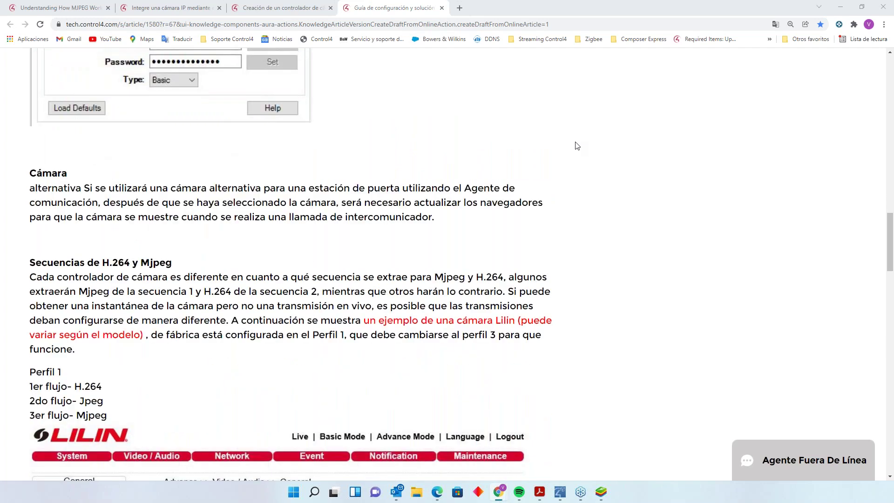
scroll(281, 247, down, 3)
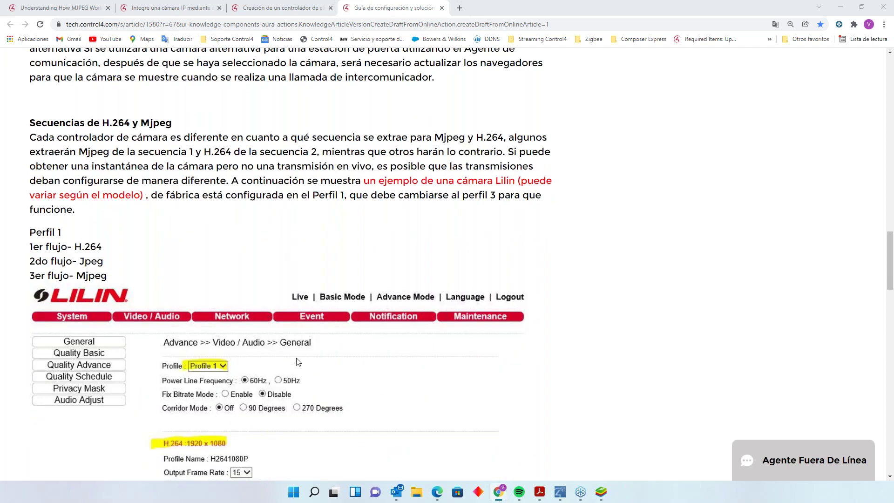
scroll(297, 362, down, 2)
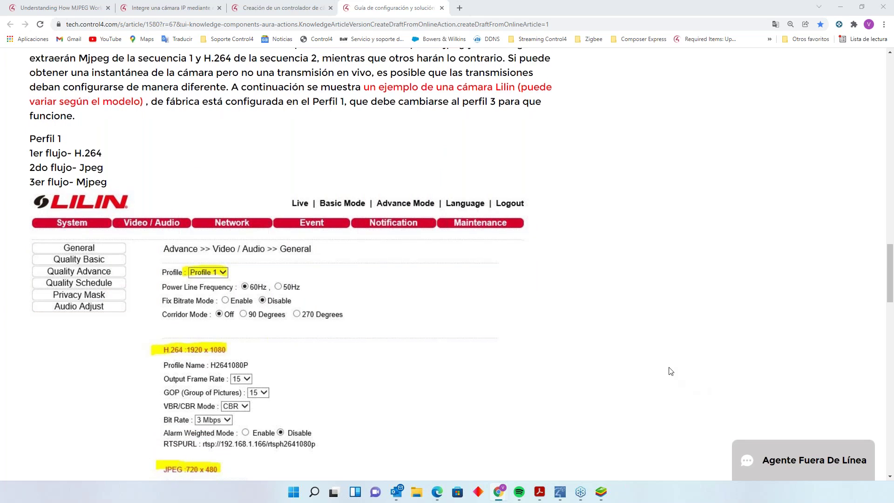
scroll(671, 371, down, 5)
scroll(669, 368, up, 2)
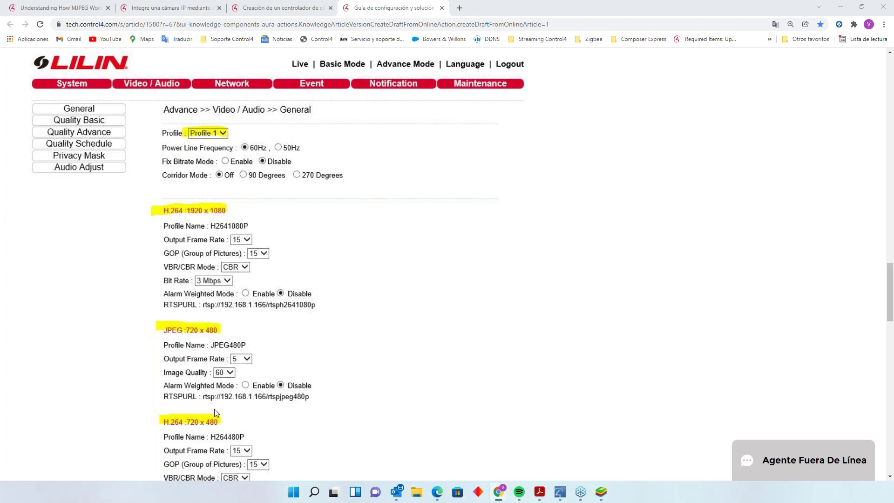
- Switch to Edge and position the Luma Surveillance multi-camera viewer over the Chrome page
click(437, 491)
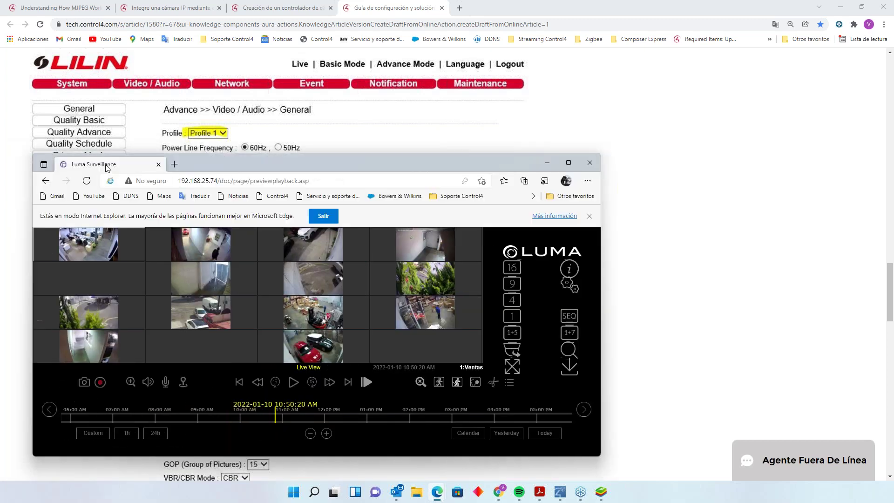
drag(489, 166, 487, 74)
- Maximize the Luma Surveillance window and open the LUM-510-NVR-16CH Configuration page
click(577, 69)
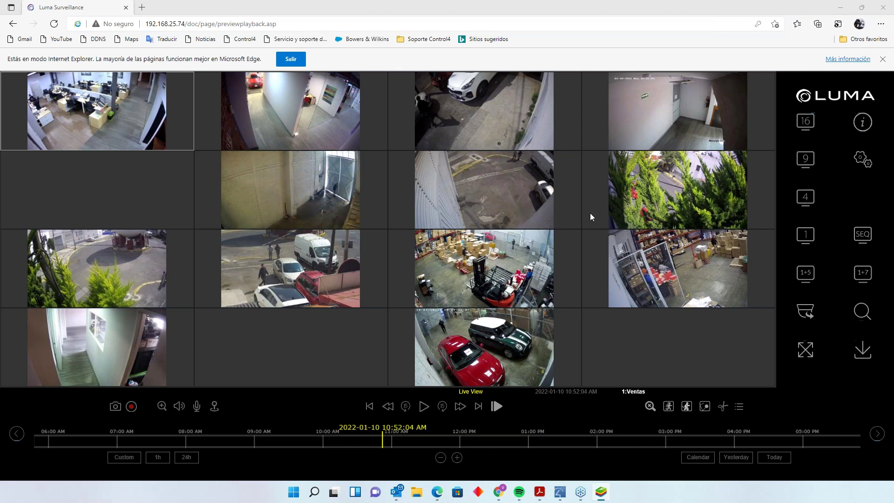
click(862, 161)
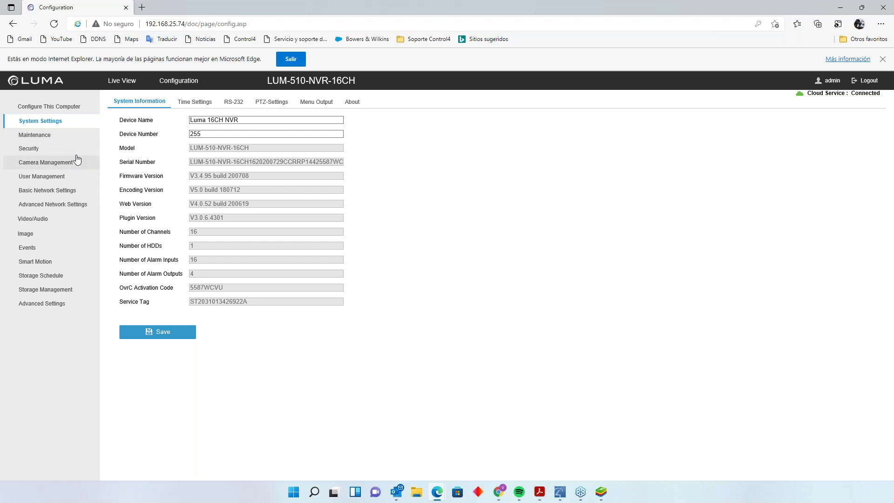
- Go to Maintenance, then Camera Management to list the NVR's IP cameras
click(59, 135)
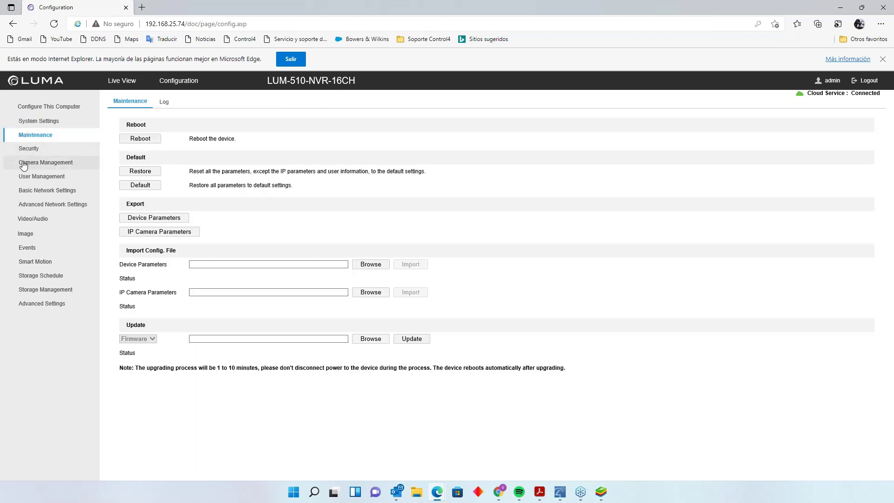
click(22, 163)
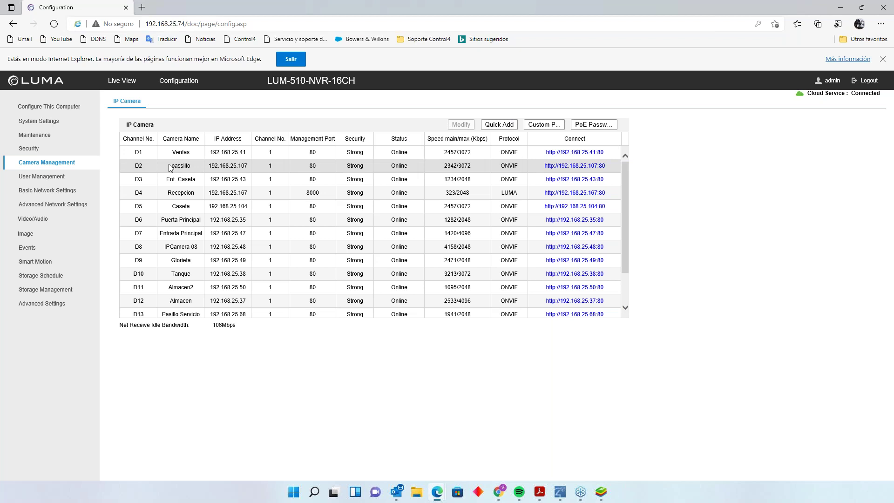
click(395, 149)
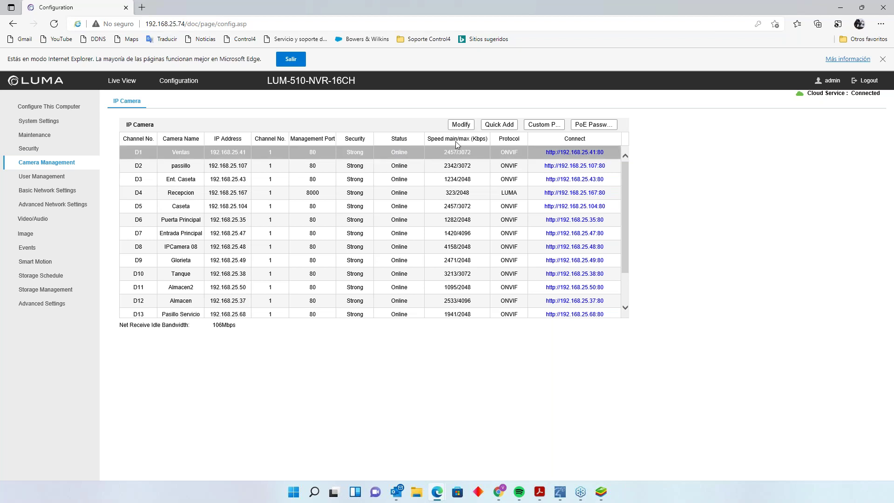
click(461, 124)
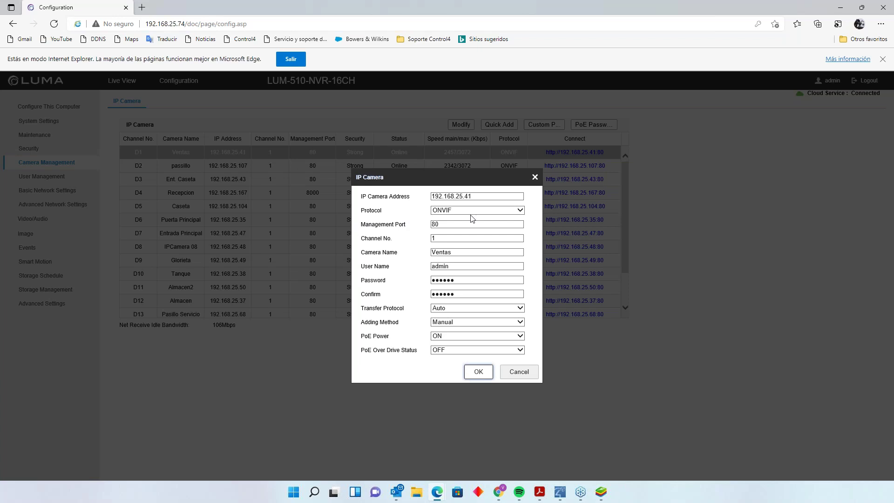
click(495, 210)
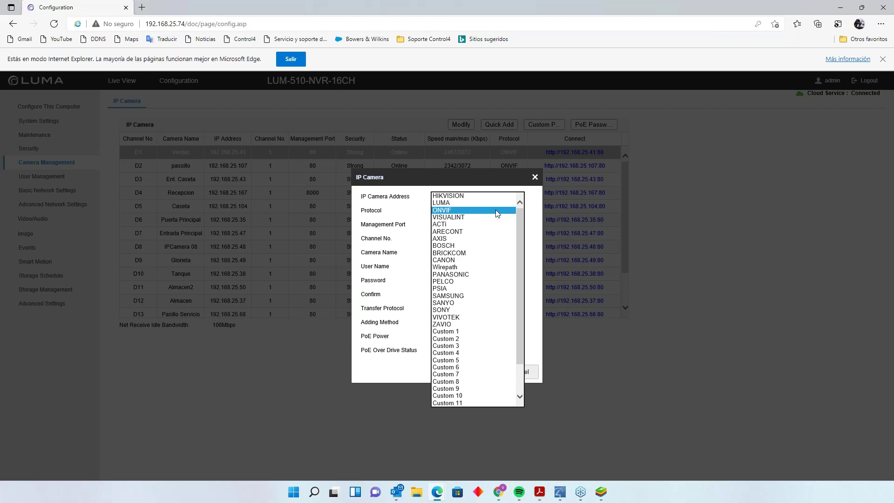
click(412, 365)
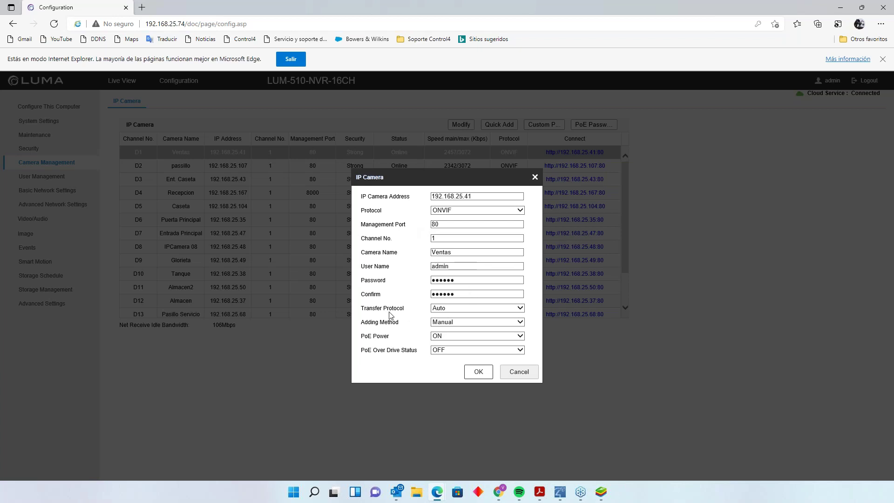
click(460, 311)
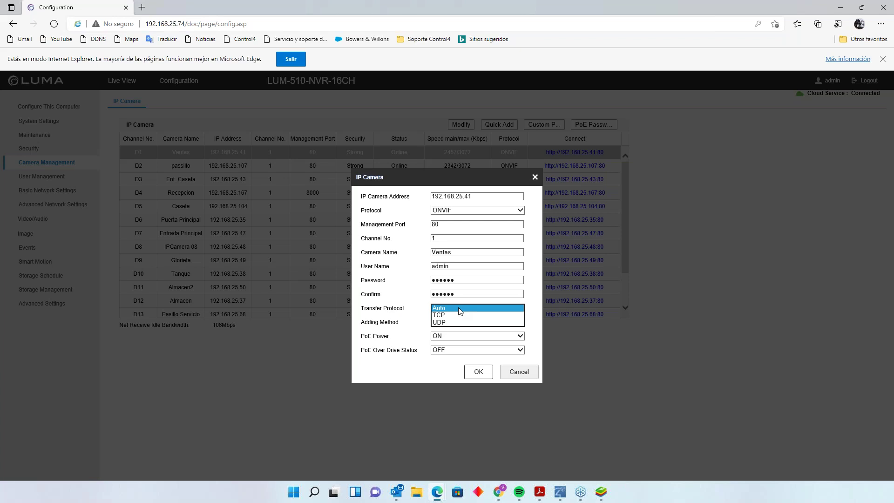
click(408, 366)
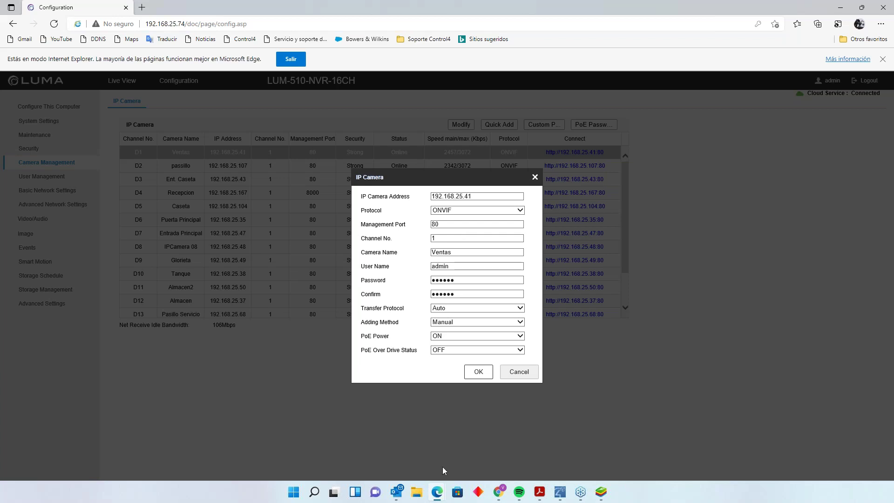
- Check the RTSP port 554 Sub Stream settings, keep Automatic transfer, and return to the camera table
click(511, 377)
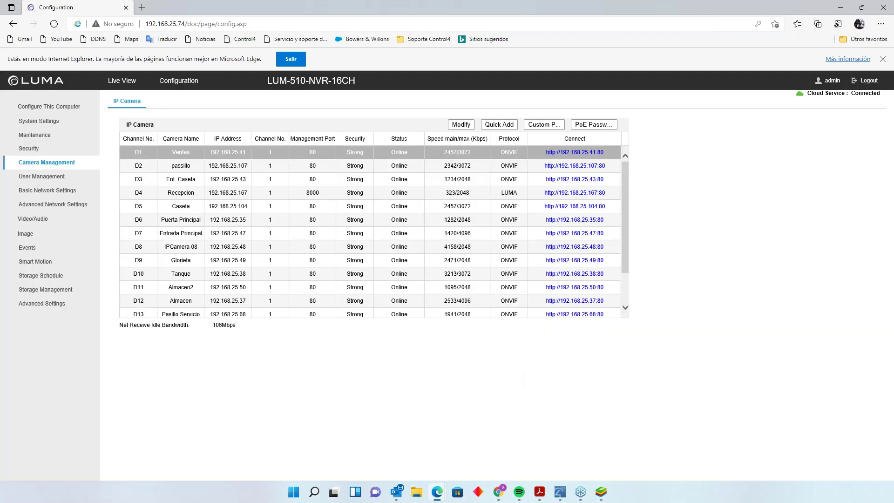
click(533, 133)
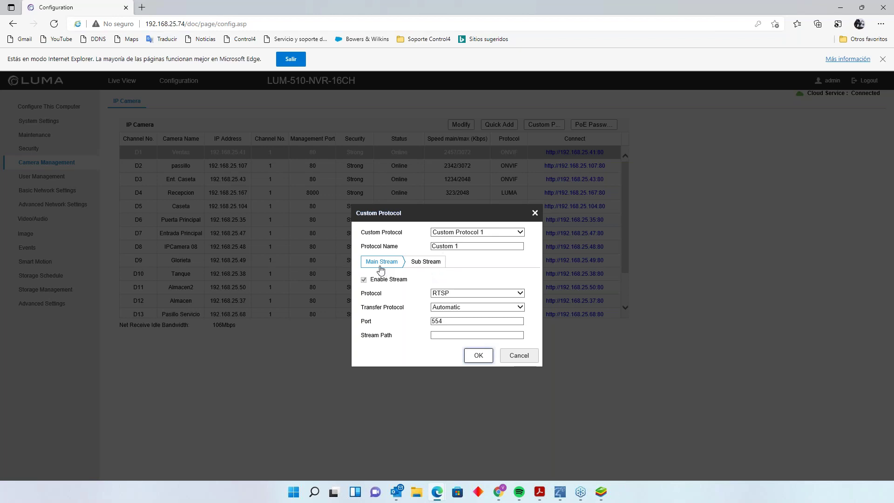
click(417, 264)
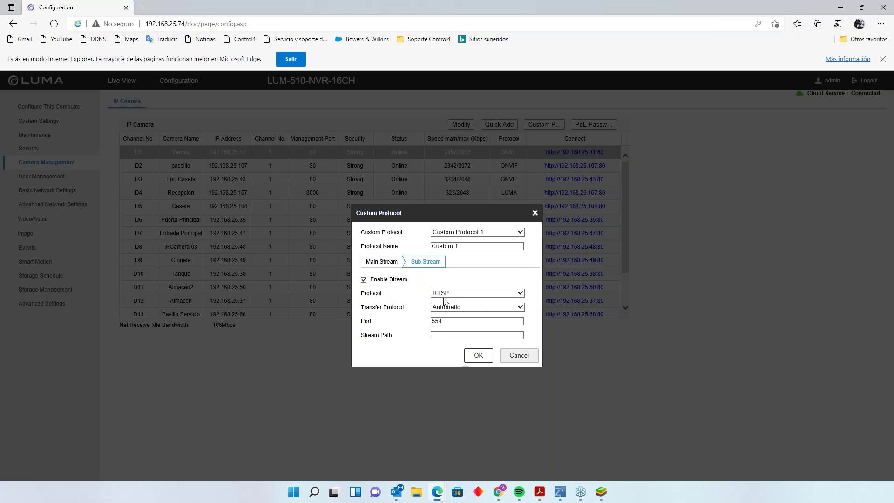
click(474, 309)
click(475, 308)
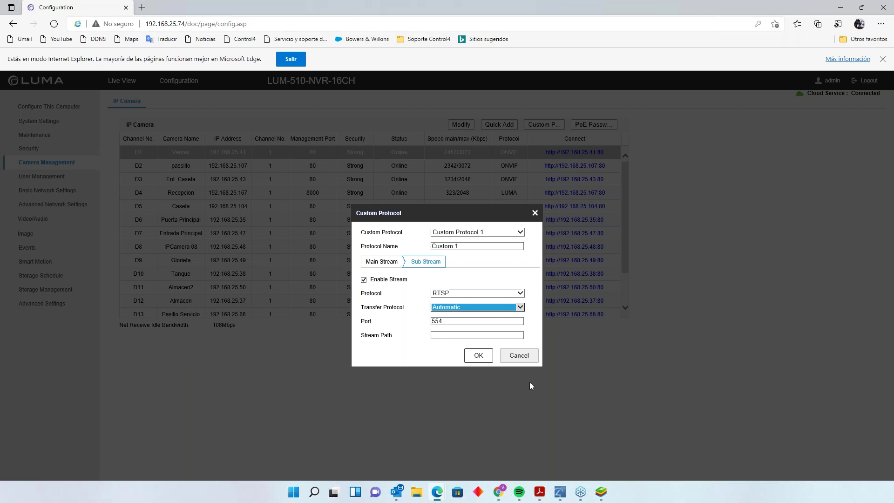
click(524, 359)
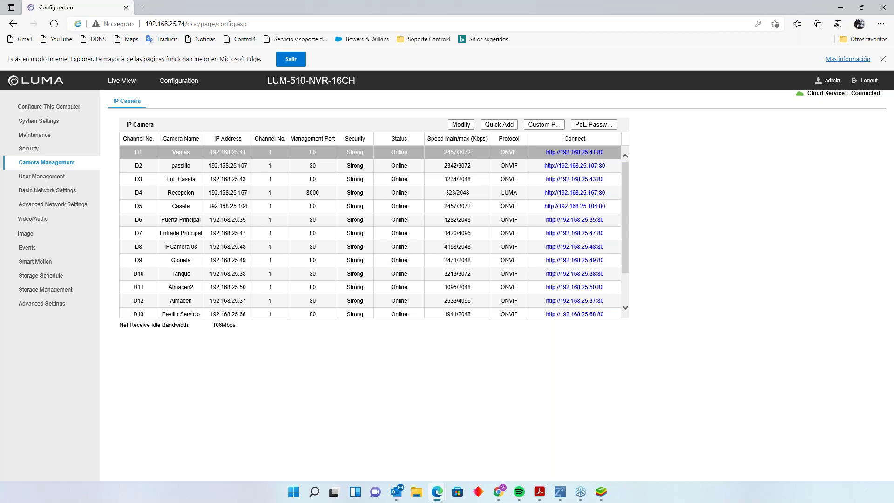
- In the Control4 app, navigate to Seguridad and its security cameras grid
key(alt+Tab)
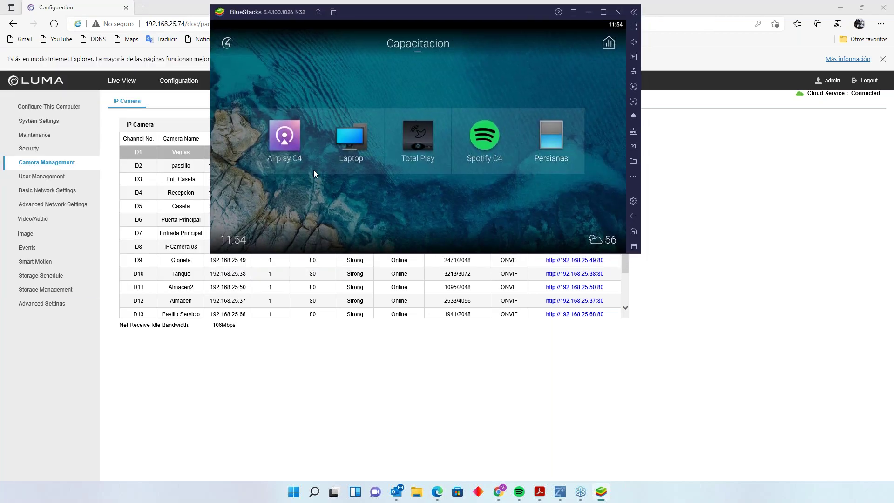
click(225, 43)
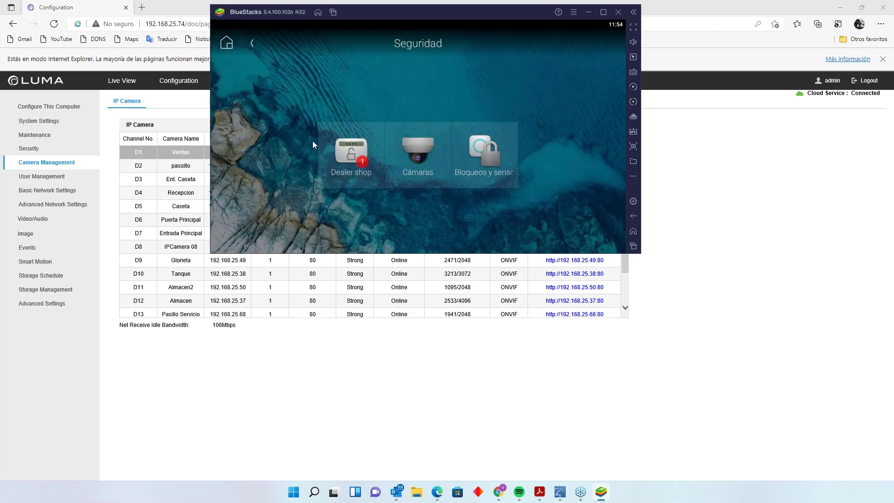
click(361, 163)
click(252, 44)
click(423, 154)
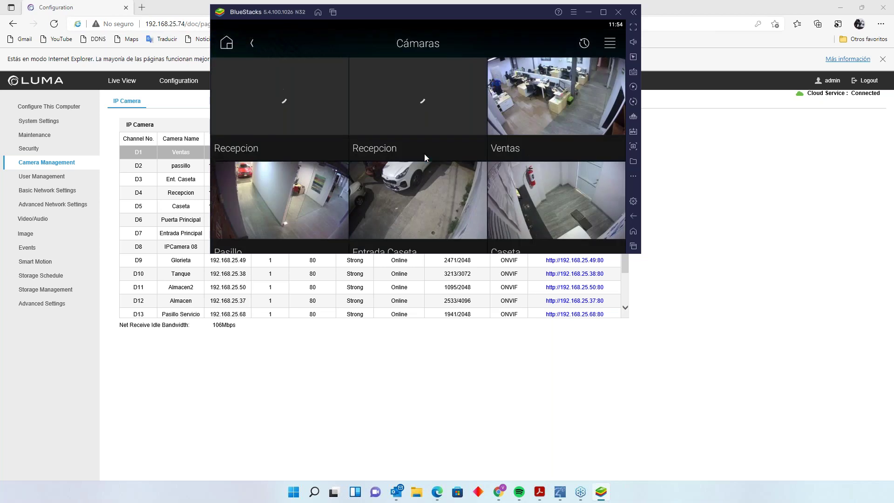
- Maximize BlueStacks and open the Estacionamiento camera's live view full screen
click(603, 11)
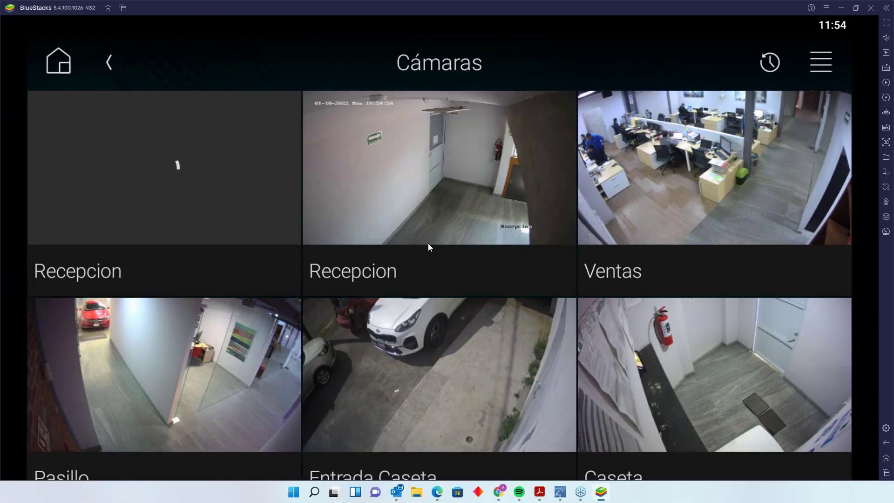
scroll(303, 219, down, 3)
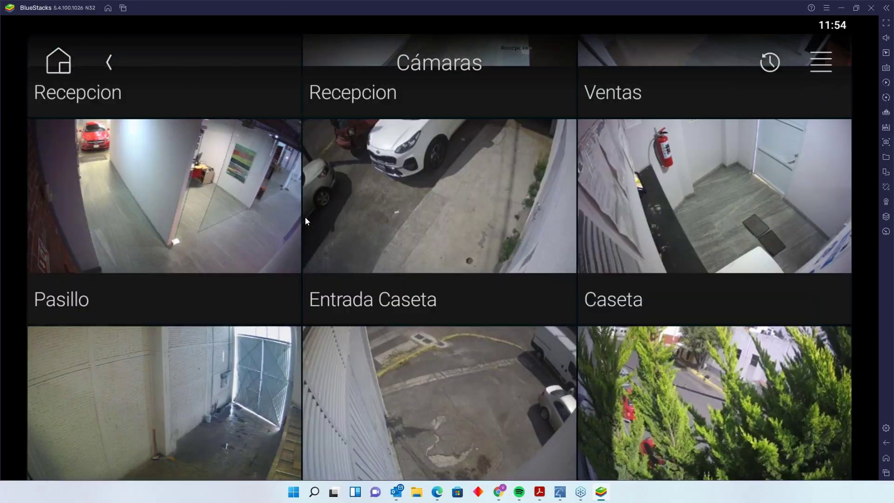
drag(306, 217, 250, 186)
scroll(264, 191, down, 2)
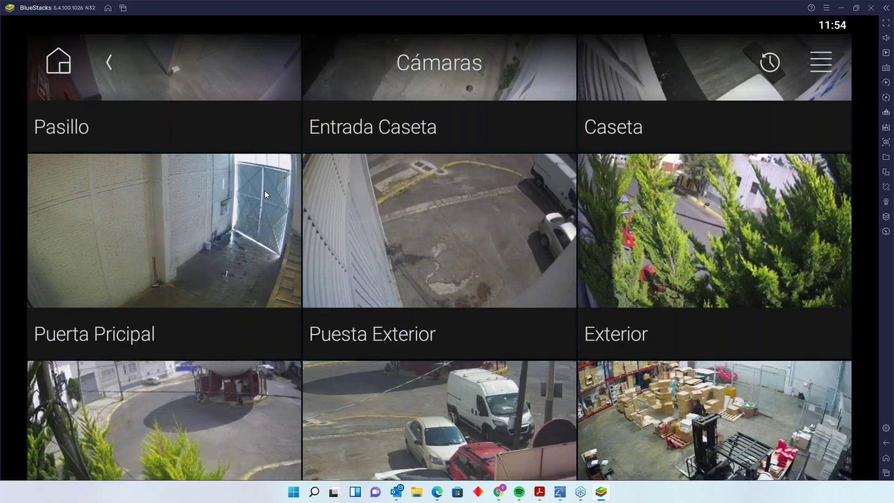
scroll(357, 210, down, 3)
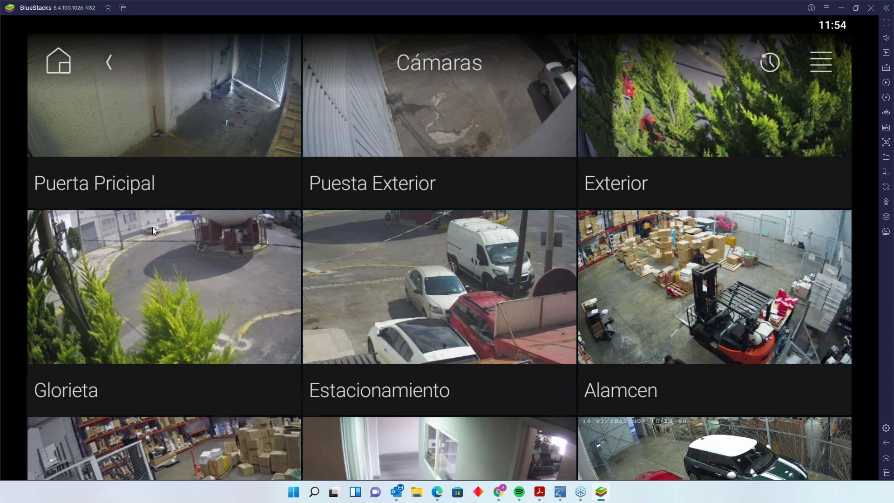
click(417, 287)
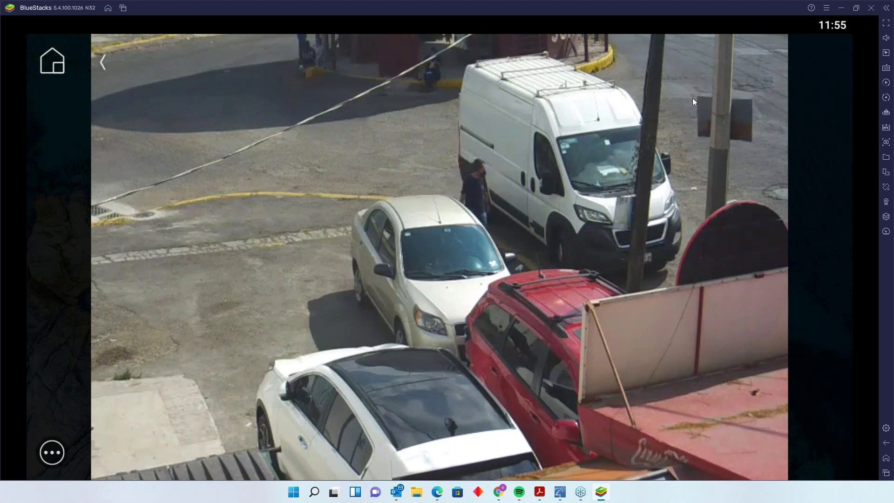
- Shrink BlueStacks beside the camera list and open the NVR Live View grid of all cameras
key(super+Down)
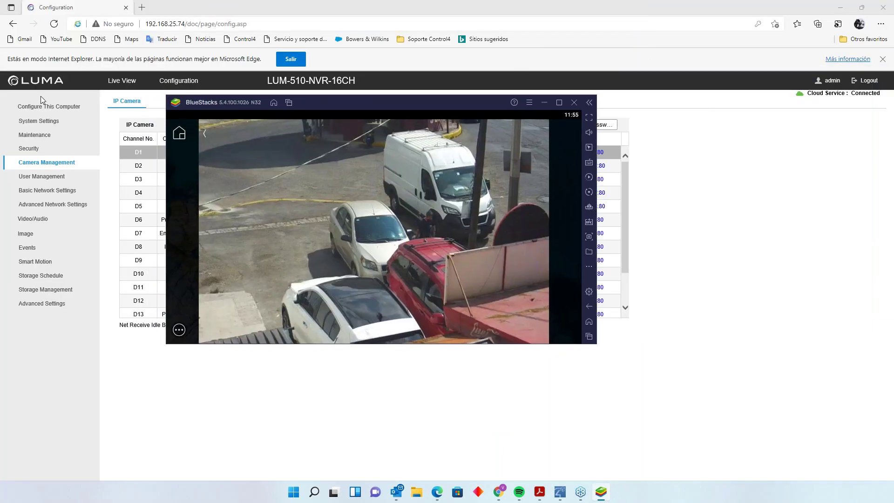
drag(477, 103, 520, 338)
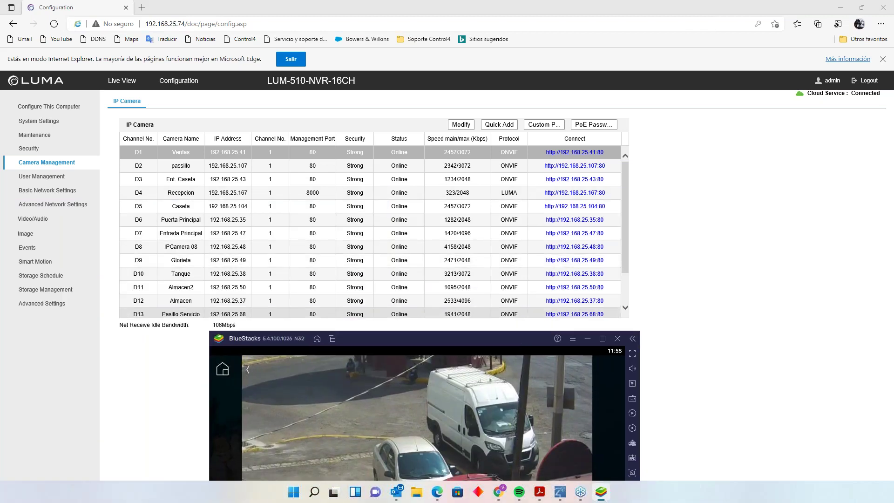
drag(417, 343, 458, 190)
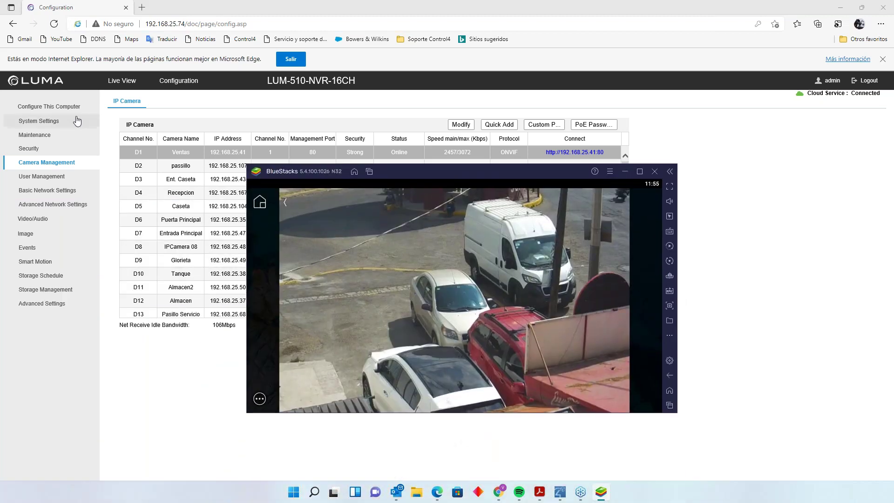
click(117, 81)
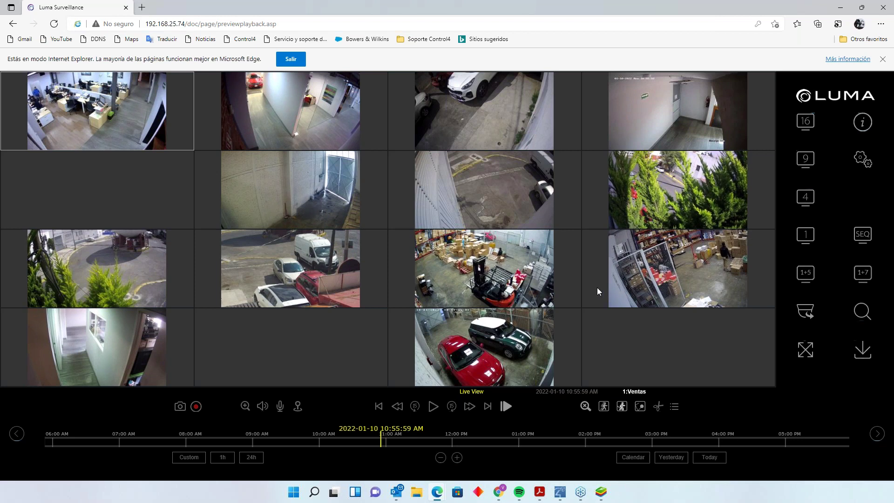
double_click(488, 342)
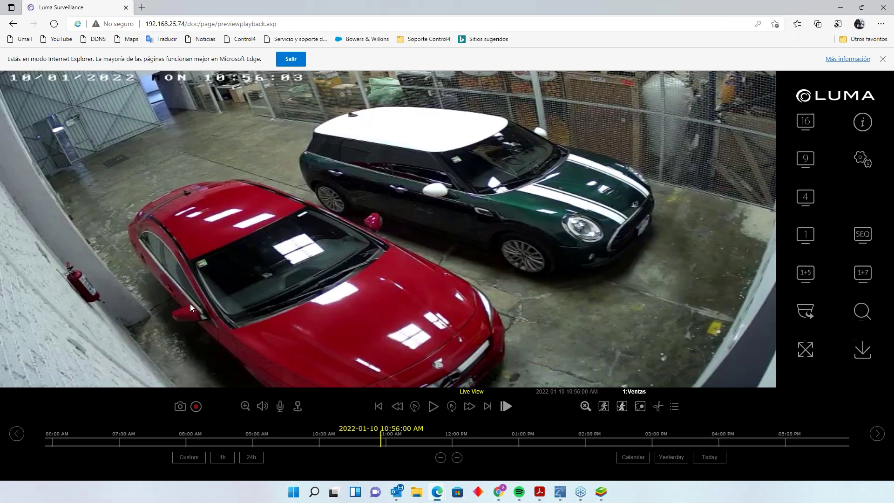
double_click(253, 131)
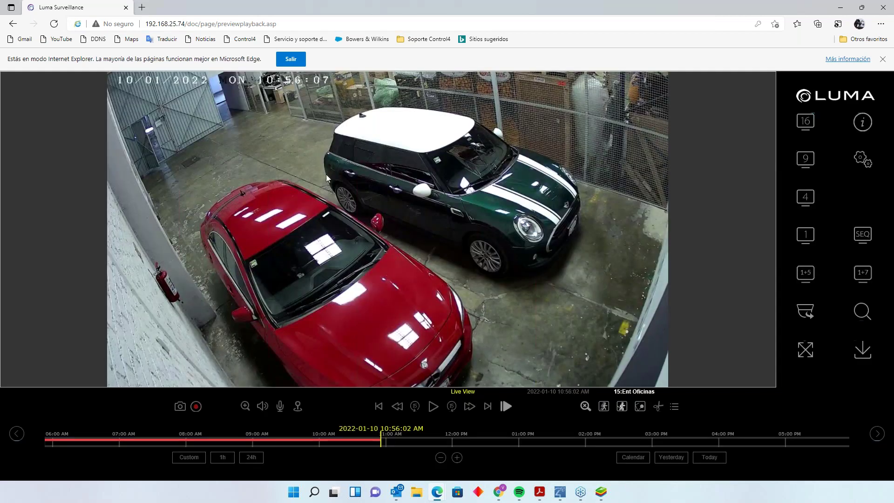
click(805, 121)
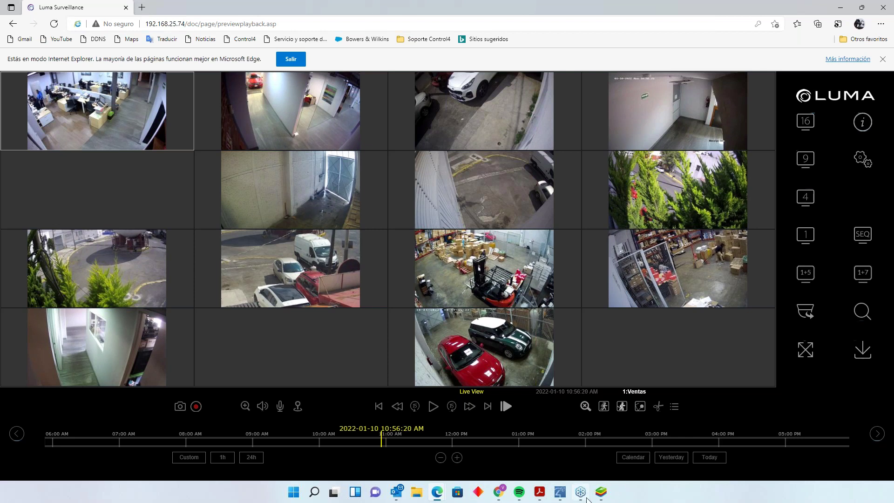
- Disconnect Composer Pro from the CCTV project without backup and connect to dealershop at 192.168.25.31
mouse_move(560, 491)
click(598, 452)
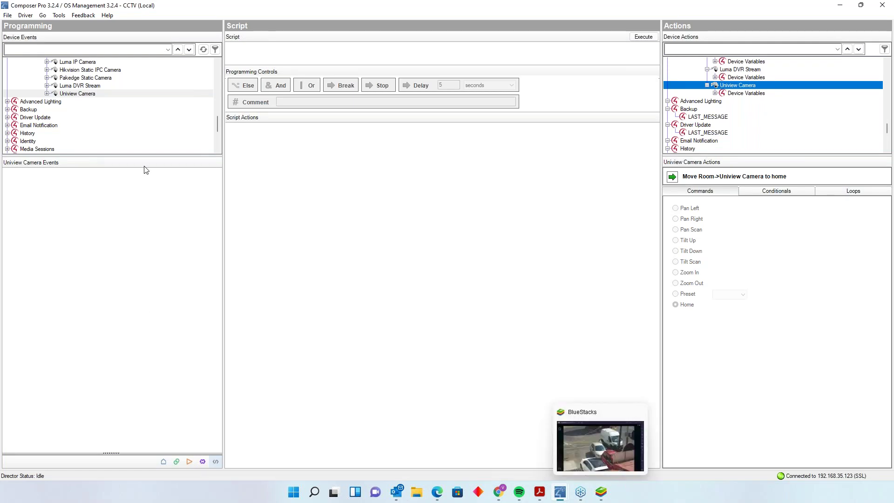
scroll(146, 120, up, 8)
scroll(93, 121, up, 5)
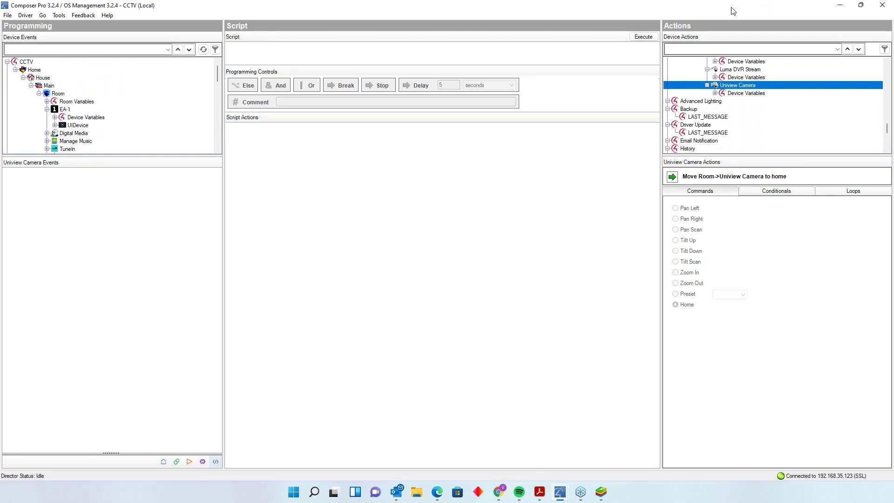
click(12, 15)
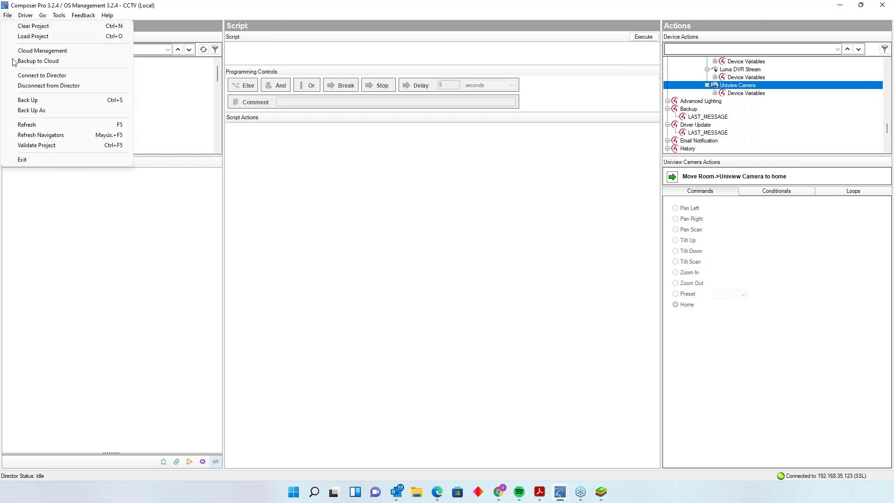
click(23, 80)
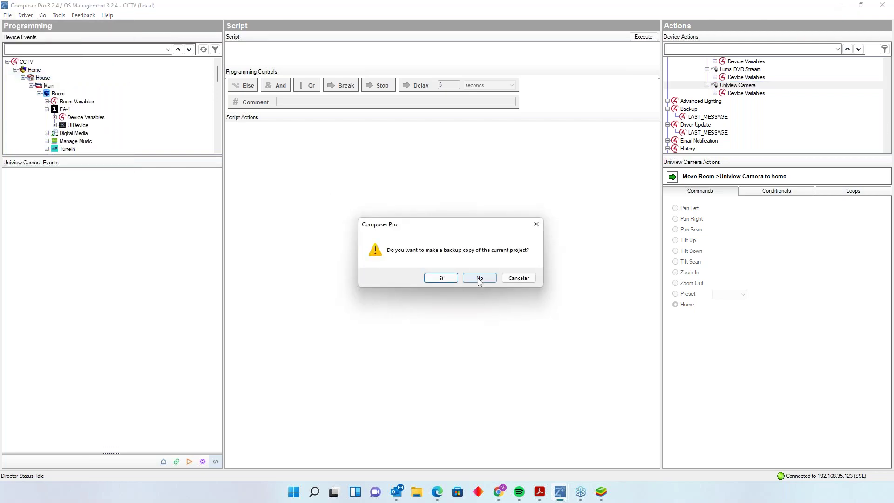
click(479, 279)
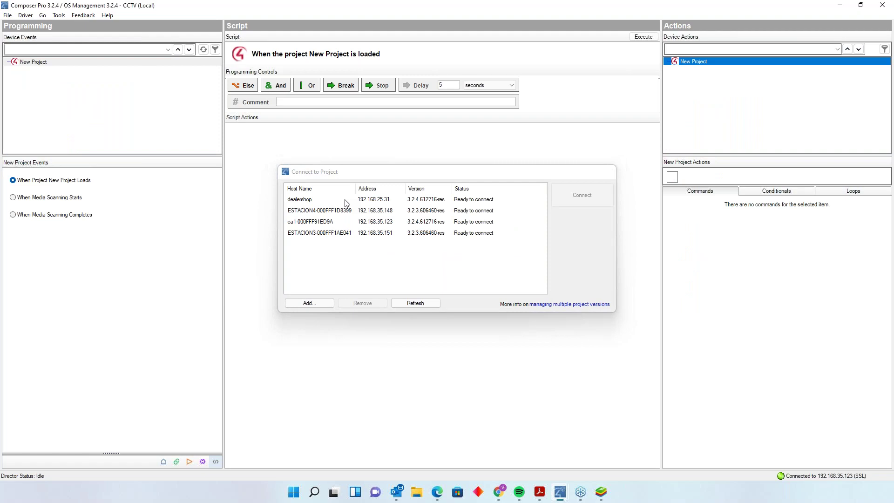
double_click(345, 200)
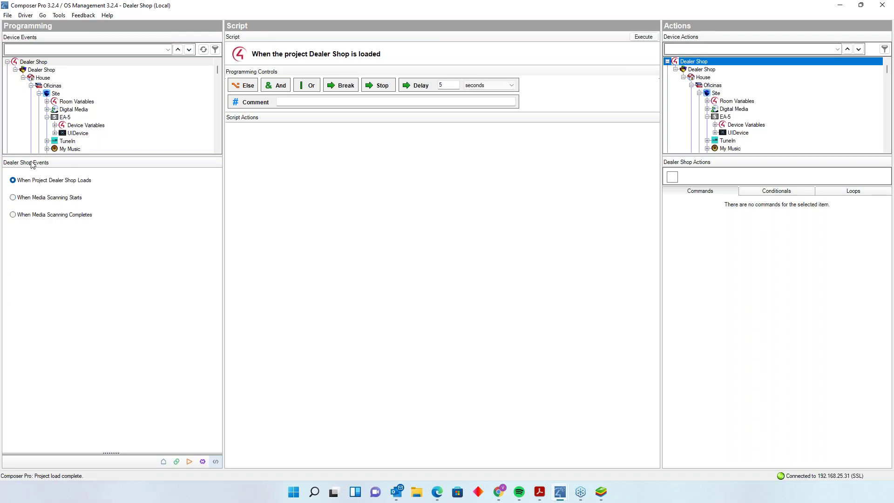
- Widen the Device Events pane and make its tree taller
scroll(191, 101, down, 4)
scroll(191, 101, down, 3)
drag(224, 217, 252, 216)
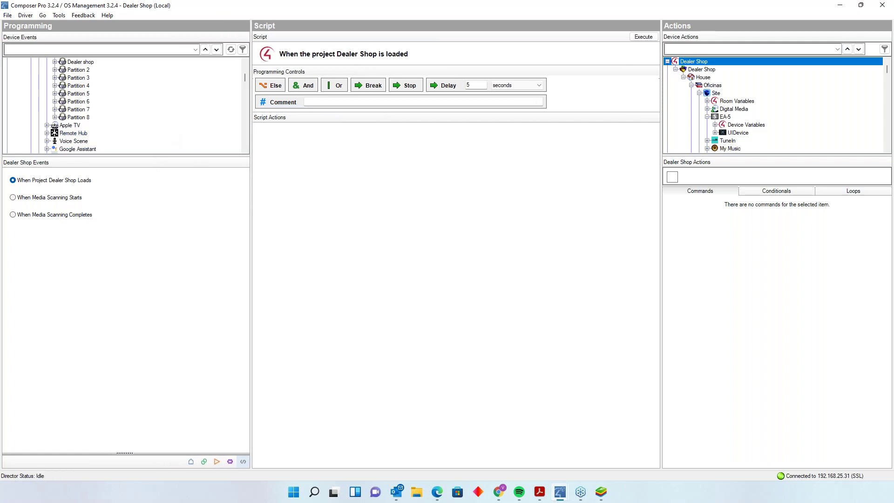
drag(157, 156, 145, 249)
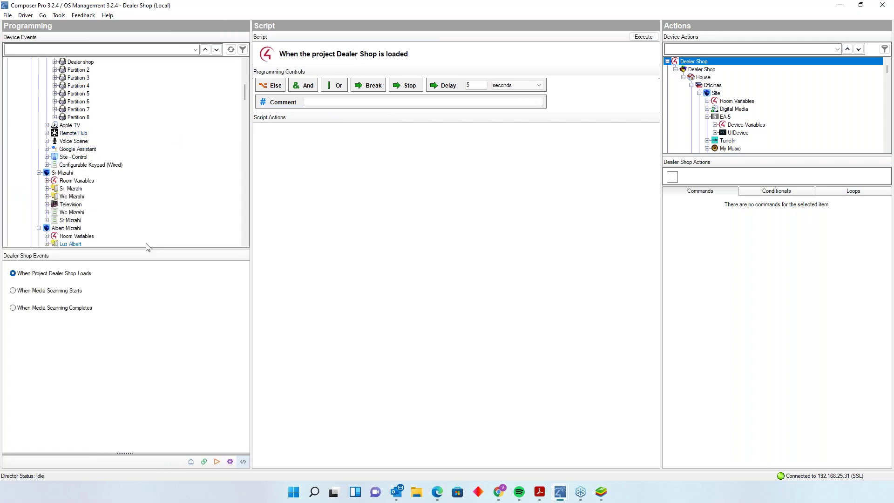
- Select the Recepcion camera under Camaras to show its programming events
scroll(136, 194, down, 5)
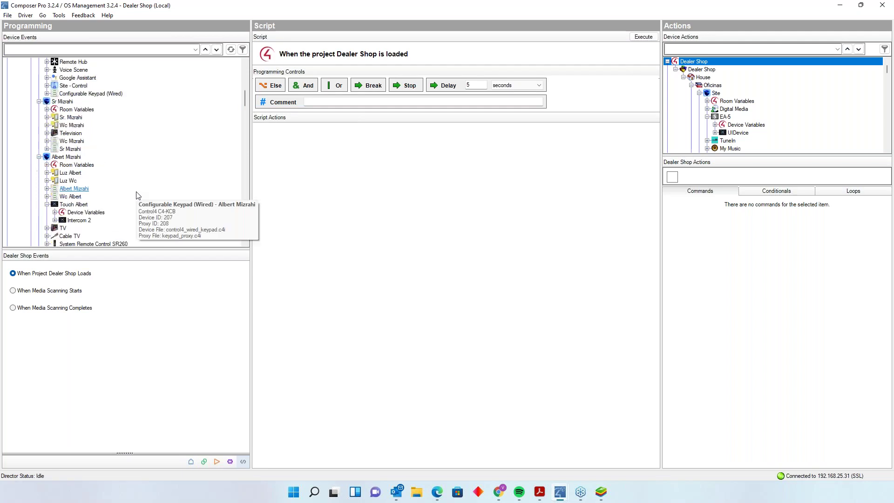
scroll(140, 192, down, 2)
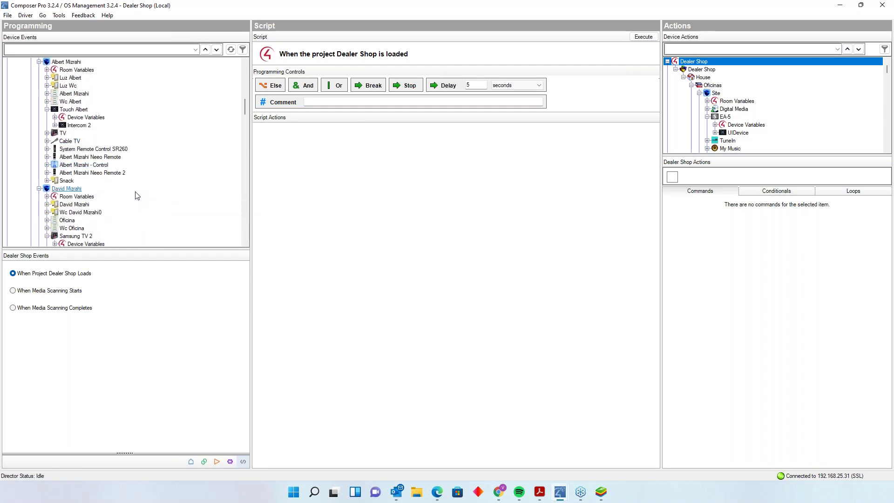
scroll(139, 181, down, 10)
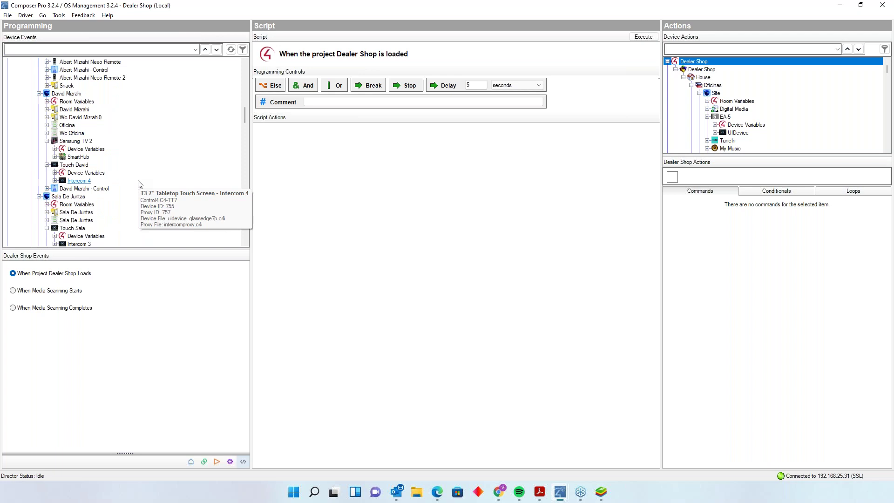
scroll(139, 184, down, 12)
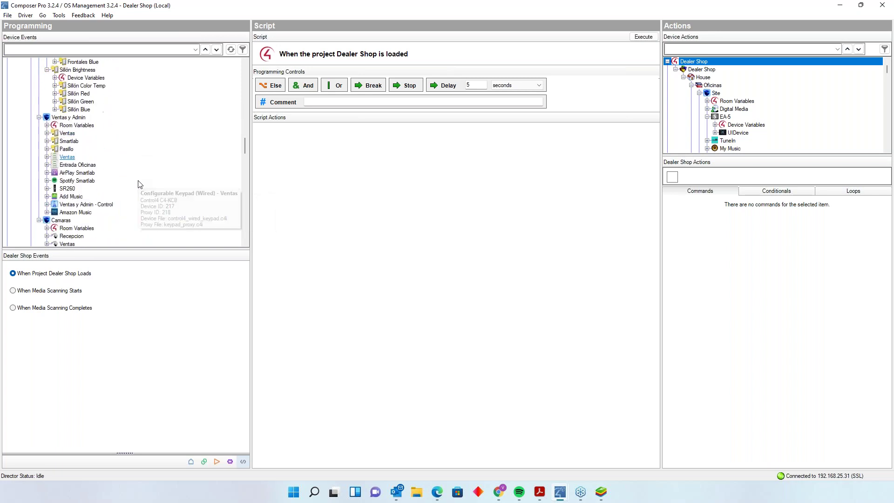
scroll(140, 184, up, 2)
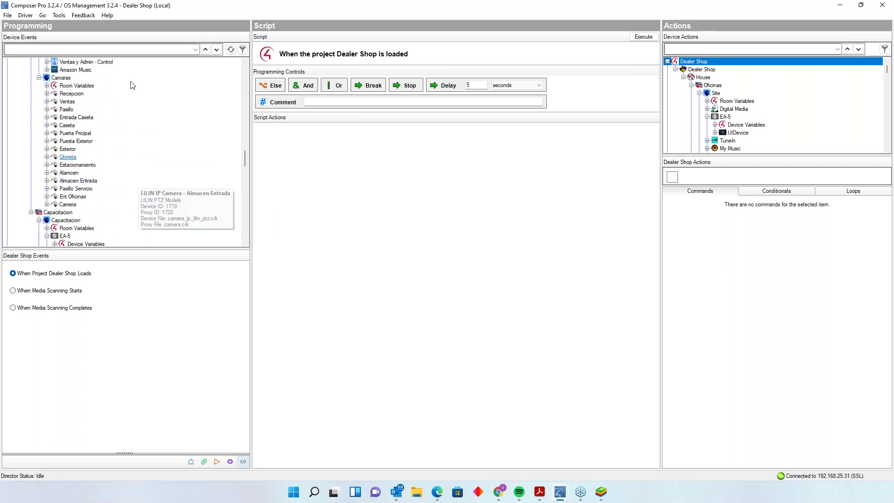
click(82, 94)
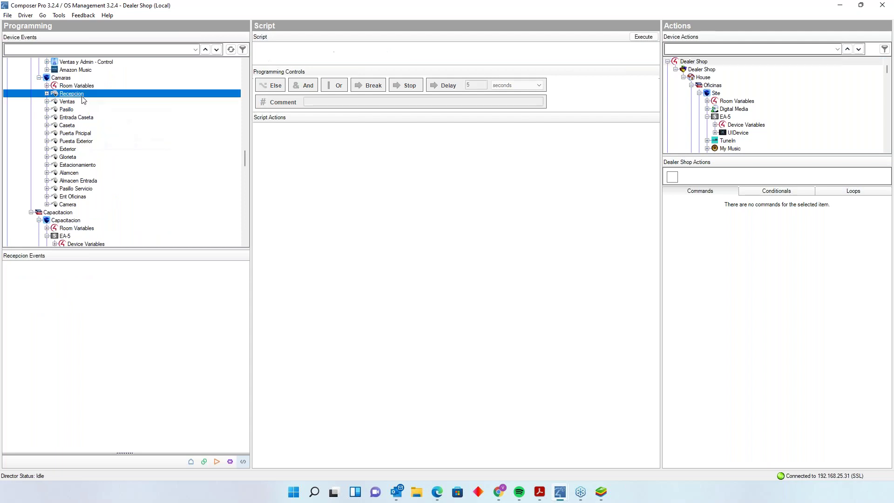
- In System Design, show the Pasillo Servicio LILIN camera's properties at address 192.168.25.68
click(191, 462)
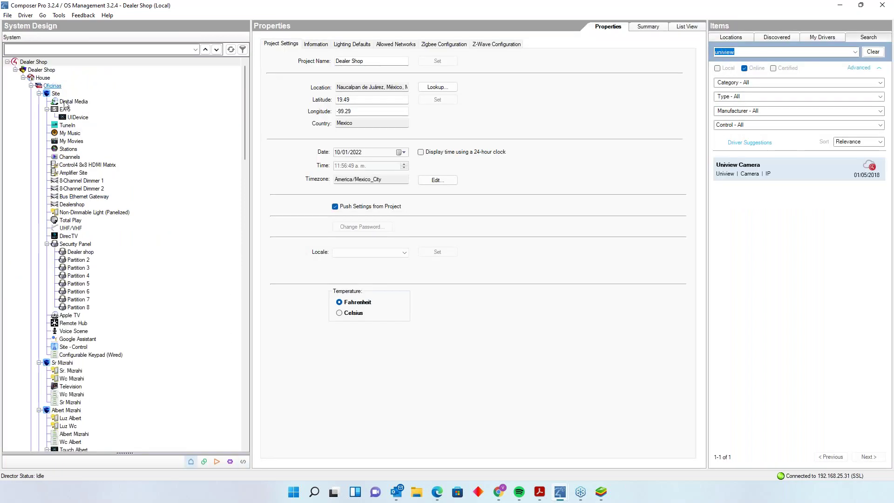
scroll(91, 228, down, 20)
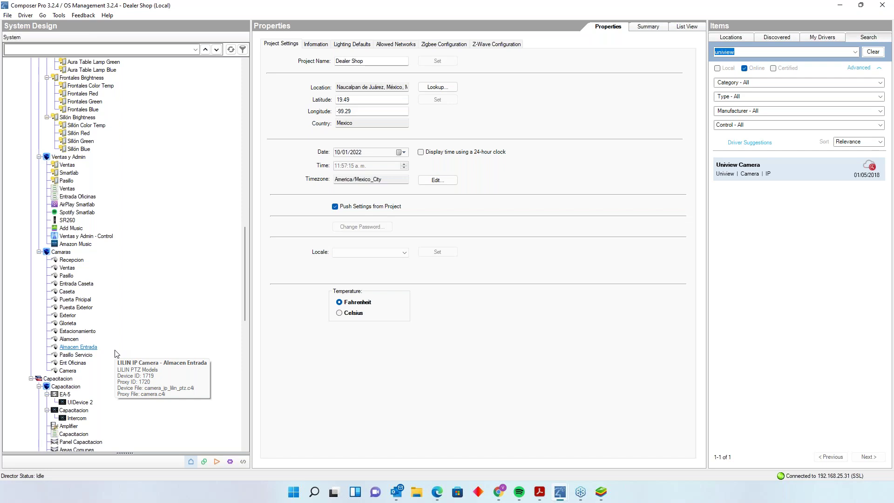
click(93, 356)
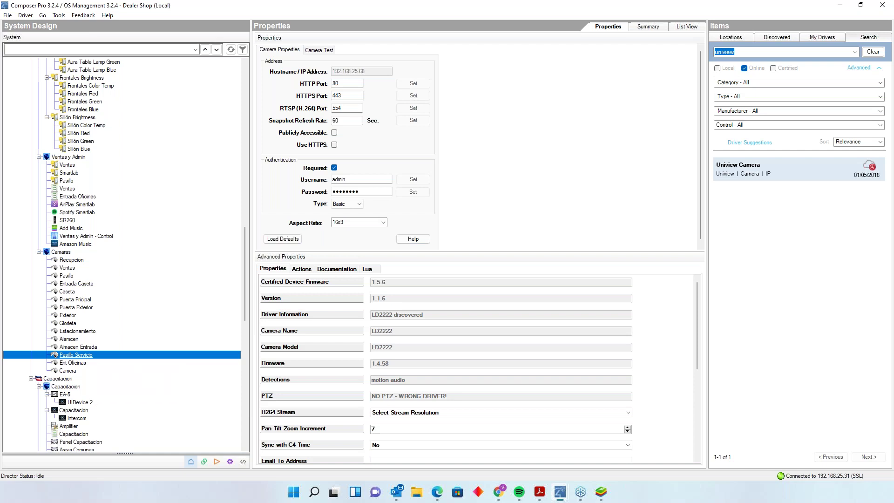
- Show the Recepcion camera's properties (192.168.25.167, ONLINE, LUM-110-DOM-IP-WH) after checking Ventas
click(88, 266)
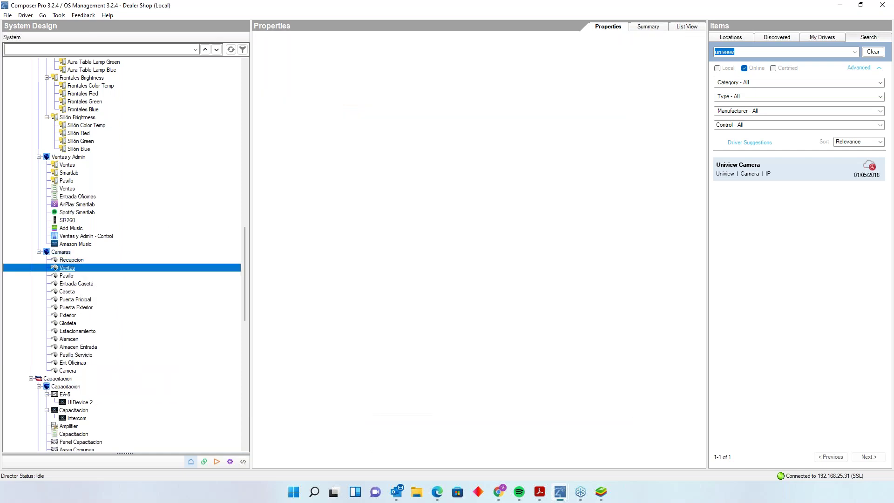
click(80, 258)
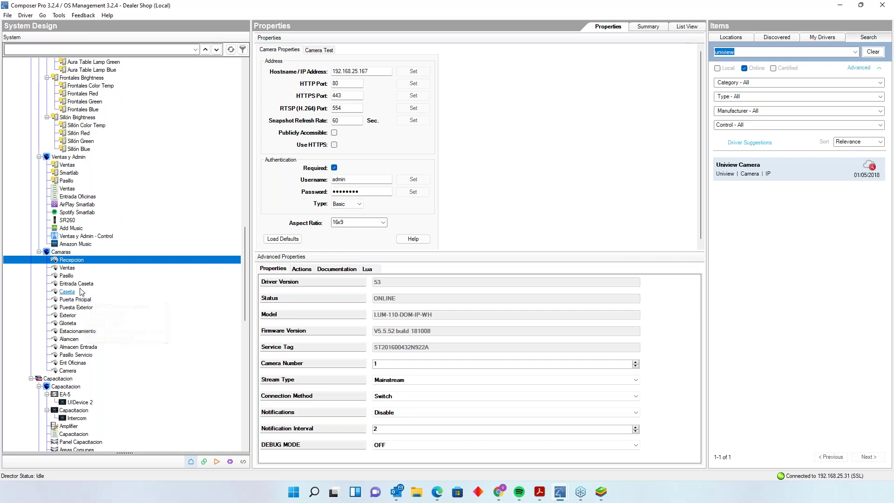
- Display the Pasillo camera's properties: MR312, 192.168.25.107, firmware 1.4.74G
click(70, 275)
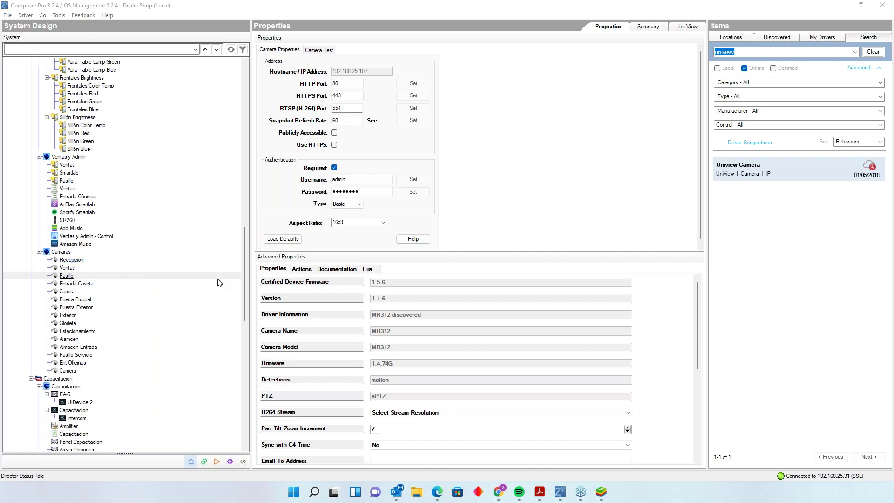
- Minimize Composer Pro to reveal the Luma Surveillance live grid at 192.168.25.74
scroll(111, 343, down, 2)
scroll(110, 342, down, 1)
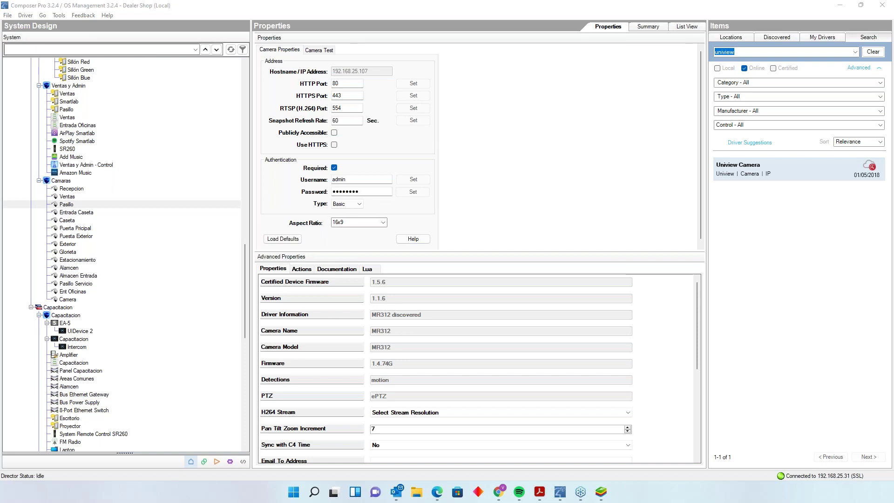
click(840, 5)
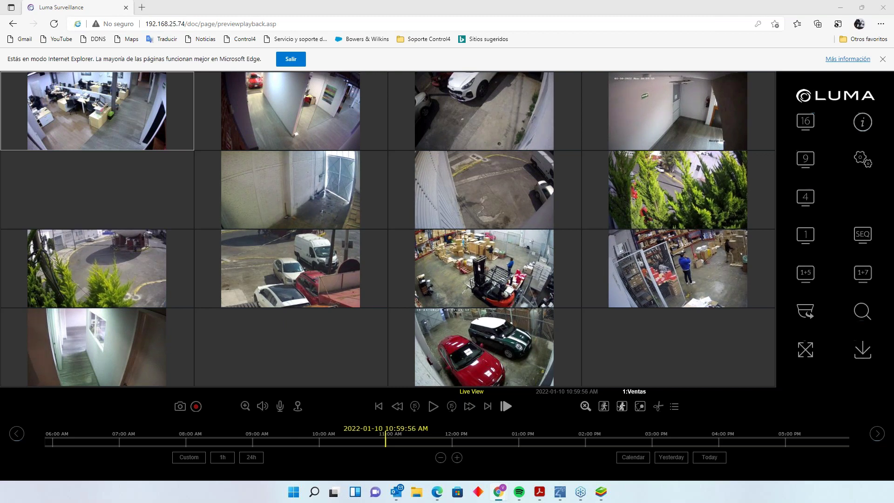
- Return to the 16-camera grid and enlarge camera 10 'Tanque' to a full live view
double_click(102, 105)
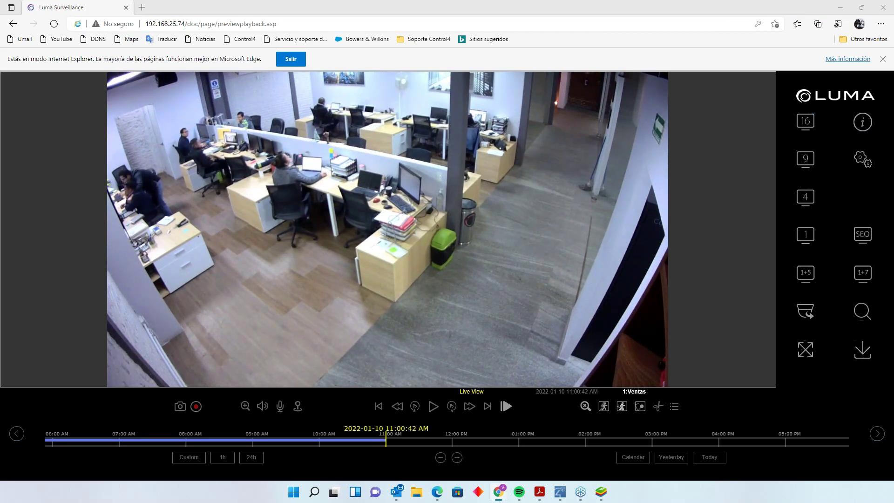
click(805, 122)
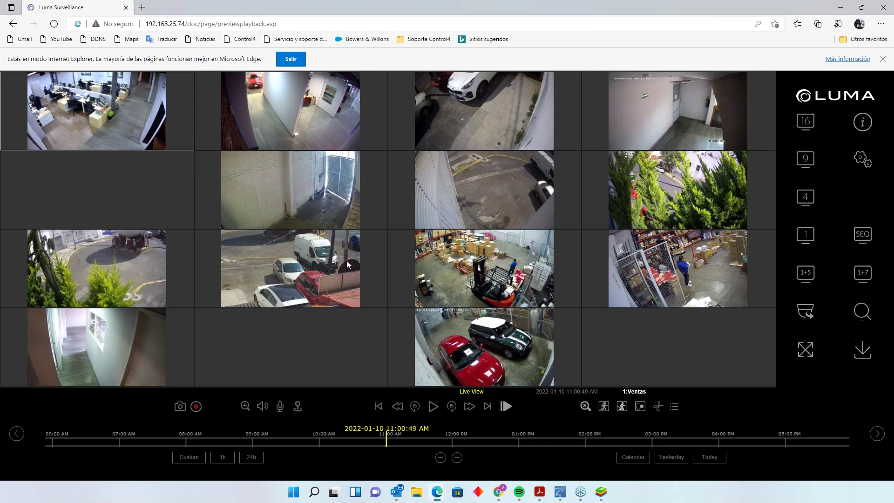
double_click(315, 273)
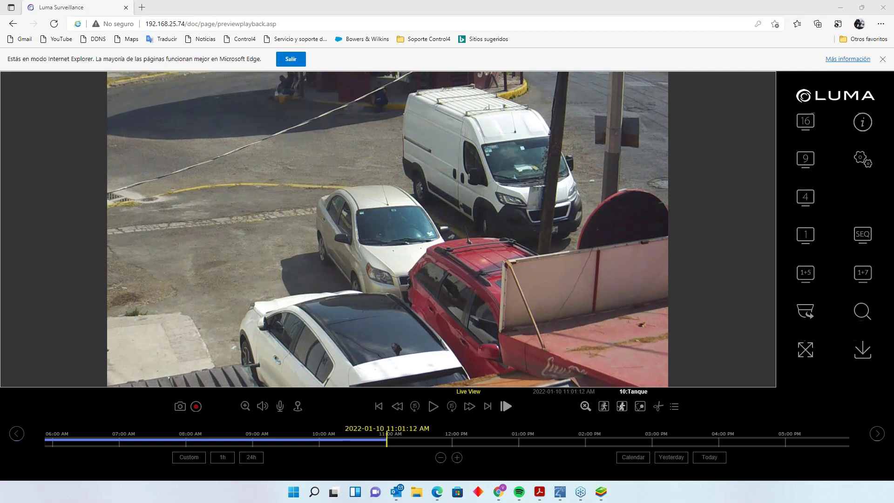
- In the maximized Snap One window, open the 510 Series NVR 4-channel, no-drive product page
key(alt+Tab)
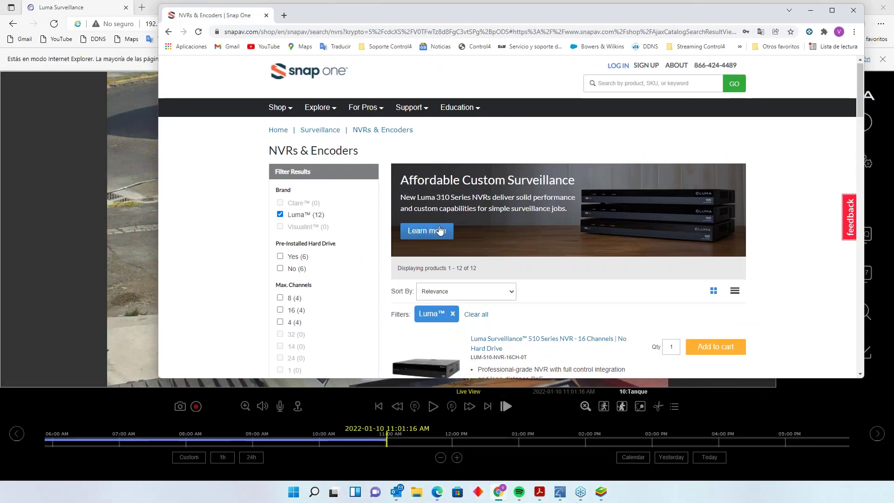
scroll(507, 214, down, 1)
click(833, 12)
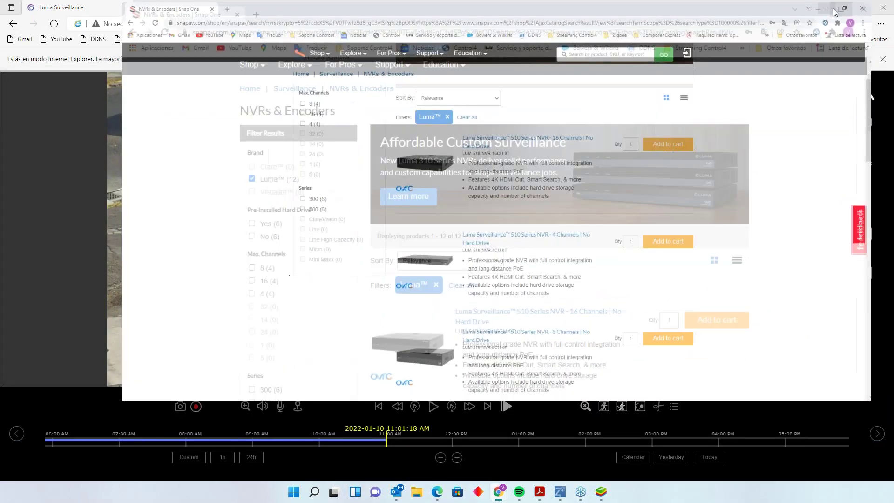
scroll(289, 208, down, 3)
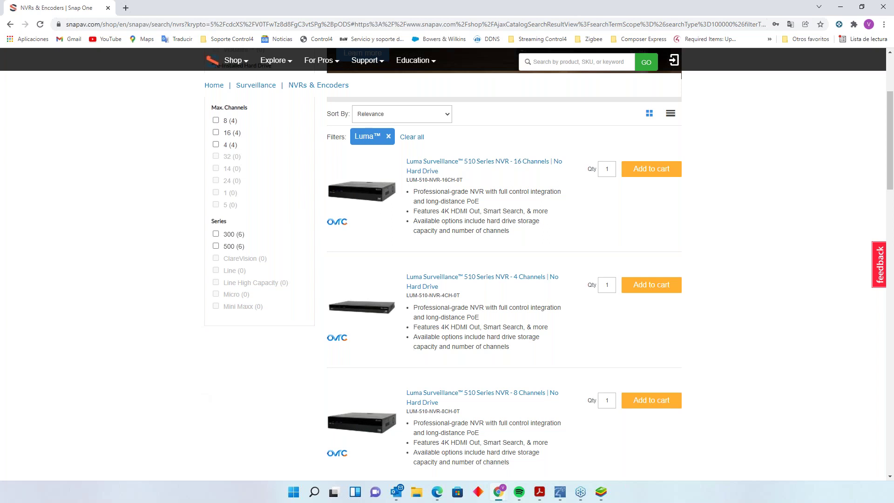
click(444, 280)
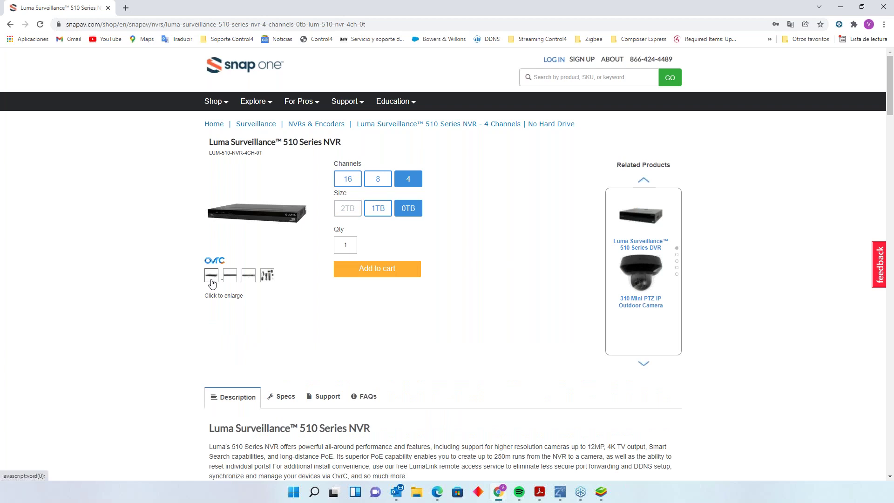
- Translate the 510 Series NVR page into Spanish and display the included accessories photo
click(230, 279)
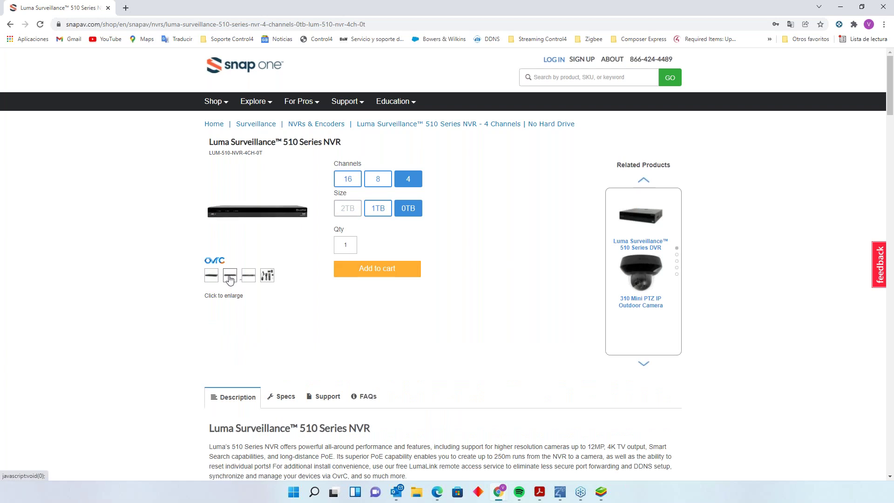
click(806, 24)
click(792, 23)
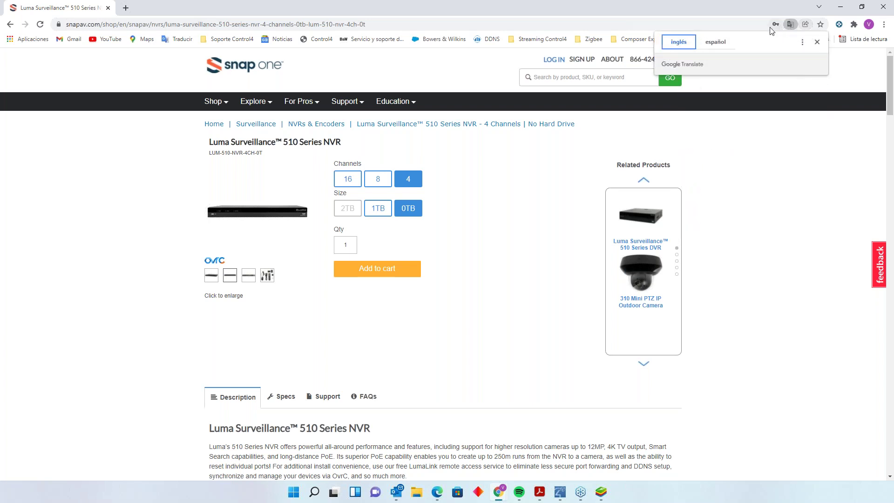
click(729, 40)
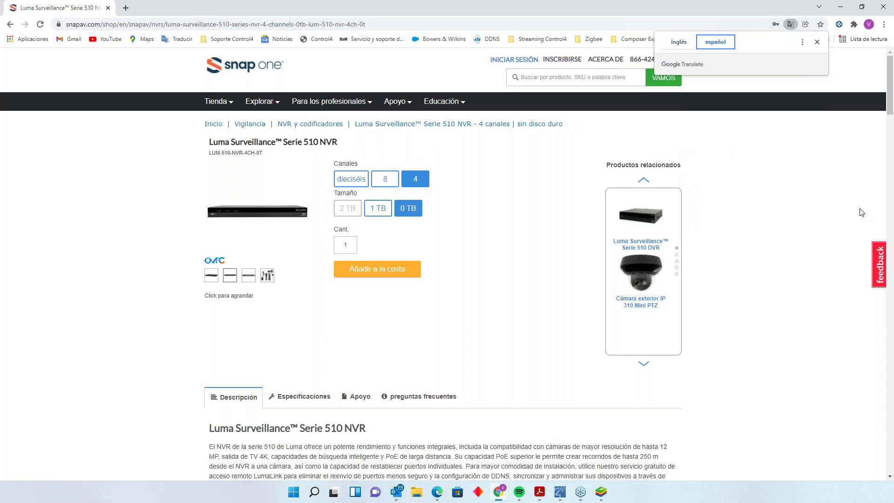
click(266, 276)
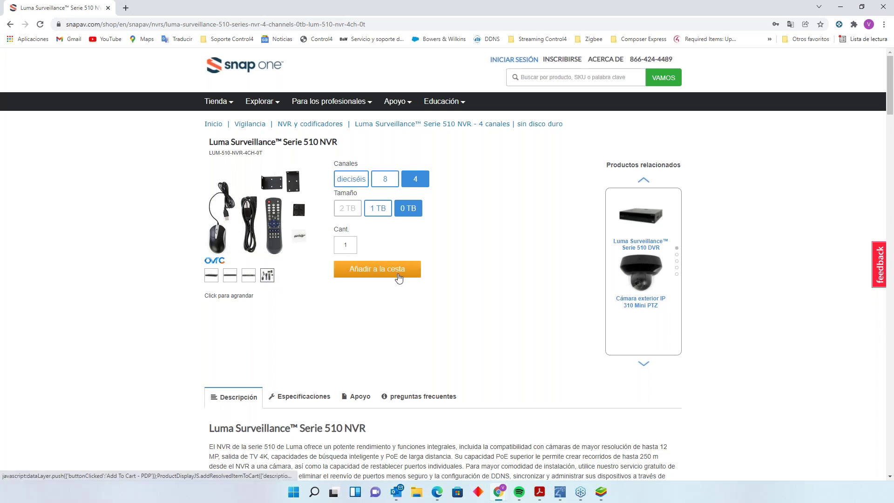
- Scroll the Spanish 510 Series NVR page to the 4-channel, 0 TB, quantity 1 configuration
scroll(399, 269, down, 3)
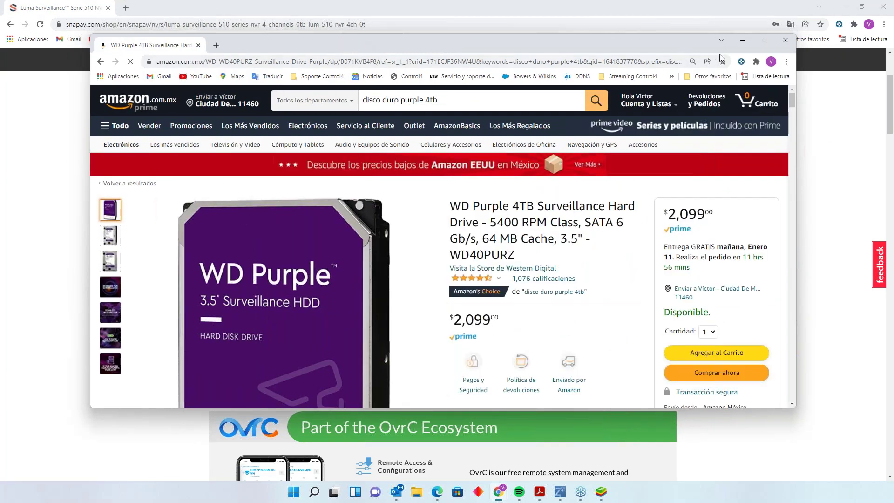
- Maximize Amazon and review the WD Purple 4TB WD40PURZ listing priced at $2,099
click(763, 39)
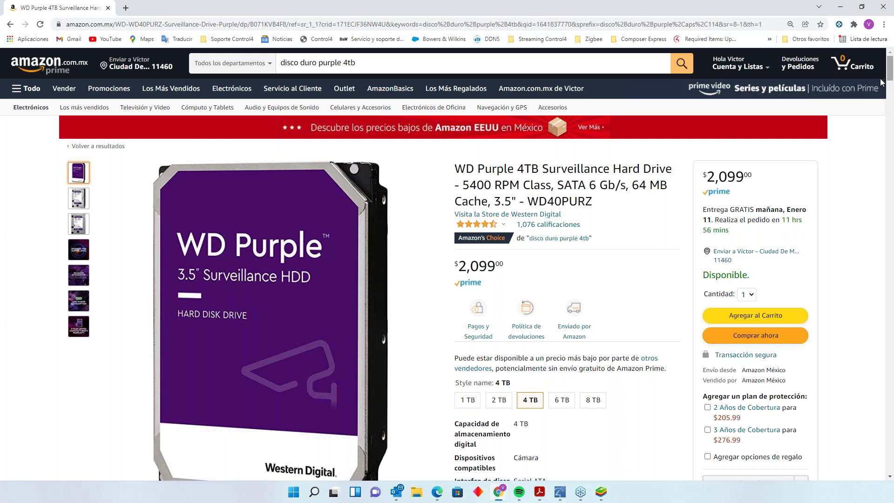
scroll(377, 295, down, 2)
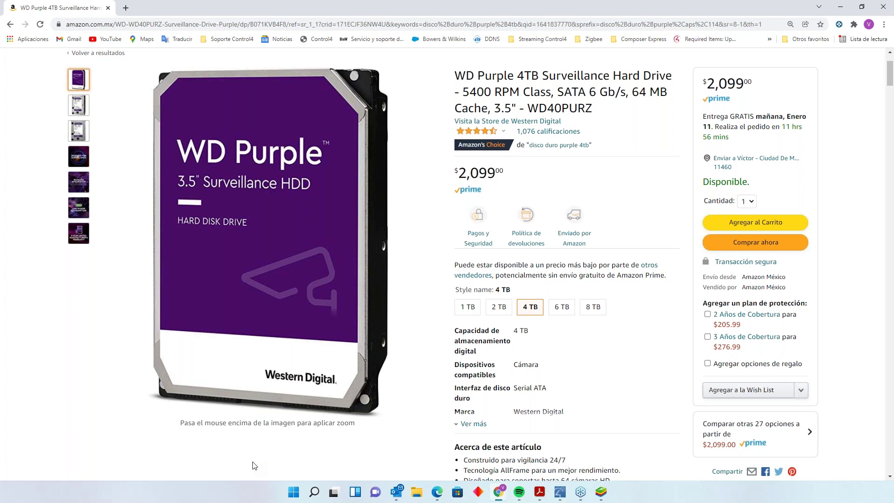
scroll(199, 466, up, 2)
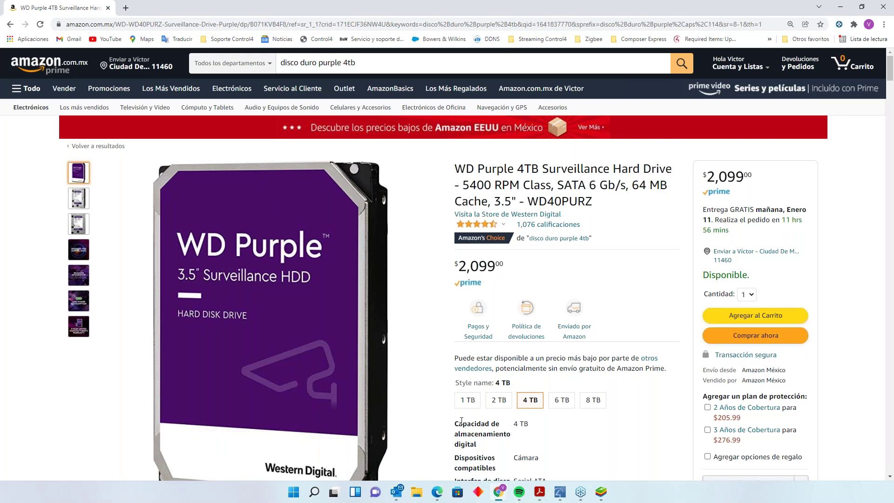
- Switch the WD Purple Amazon listing from the 6 TB to the 8 TB variant (WD80PURZ)
click(562, 399)
click(599, 399)
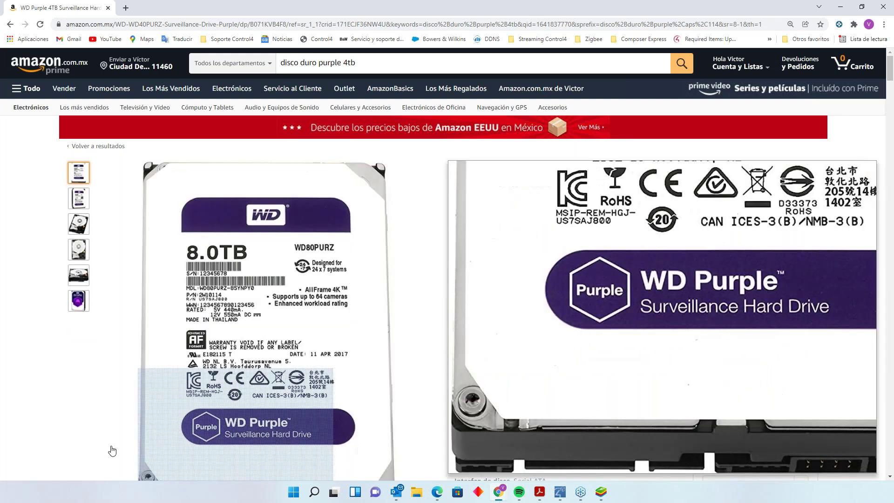
scroll(196, 408, down, 2)
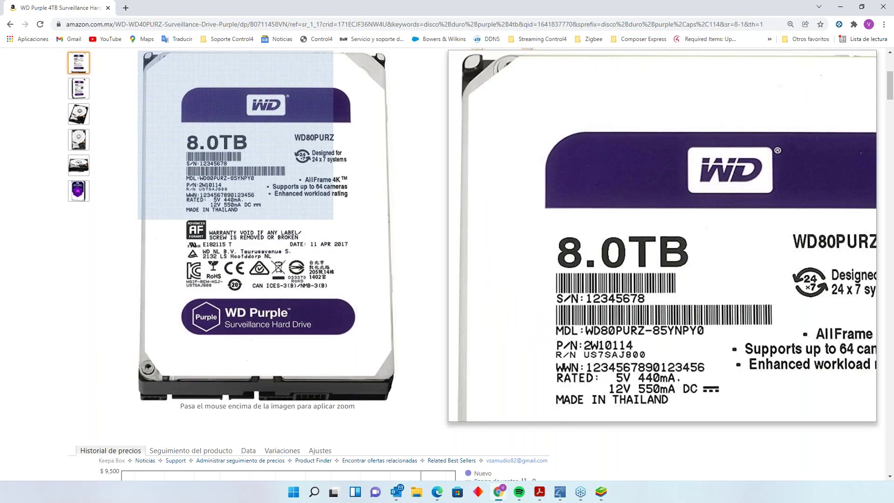
- Minimize the Amazon window and scroll down the Luma 510 NVR product page
click(847, 10)
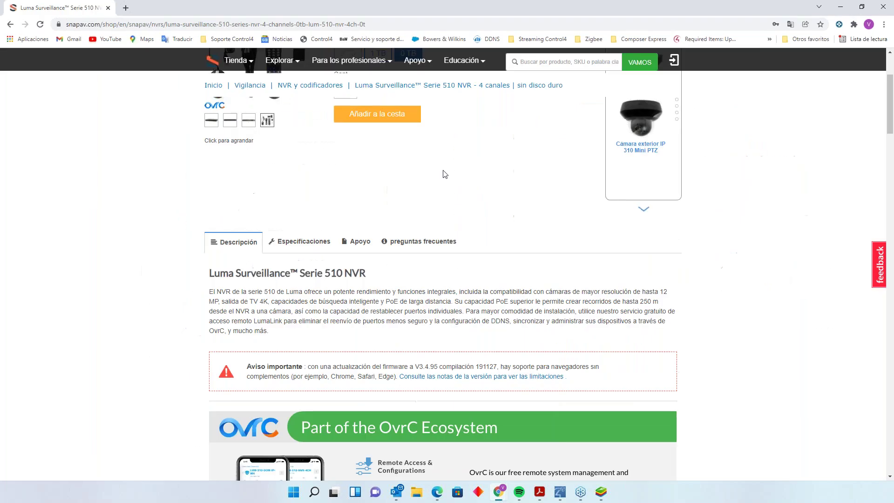
scroll(413, 268, down, 15)
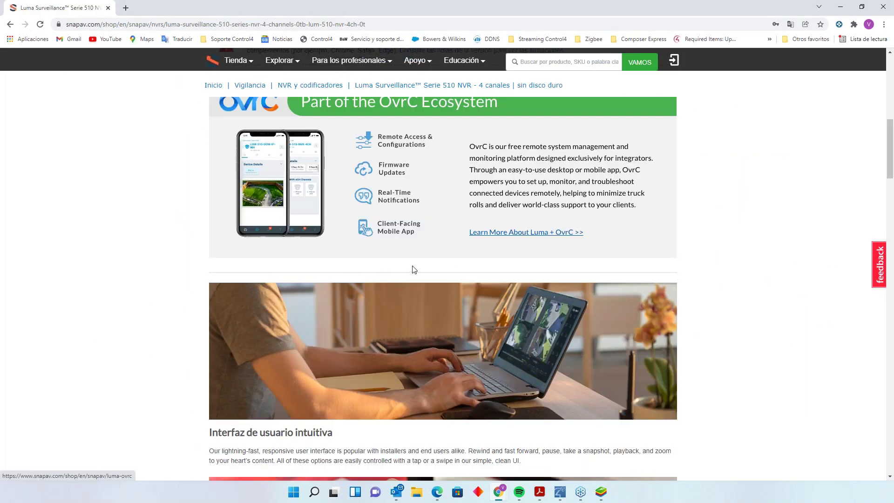
scroll(459, 256, down, 2)
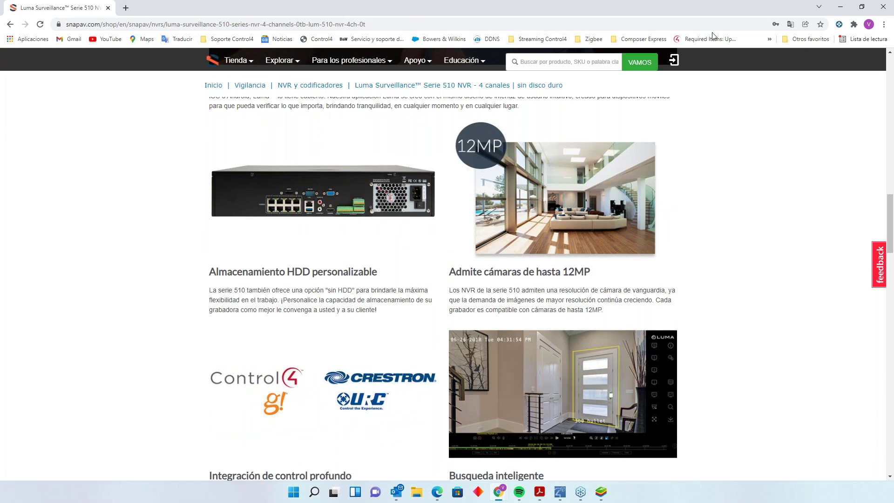
- Check the translation and saved-password icons, then zoom the NVR page to 150%
click(789, 26)
click(781, 28)
click(775, 26)
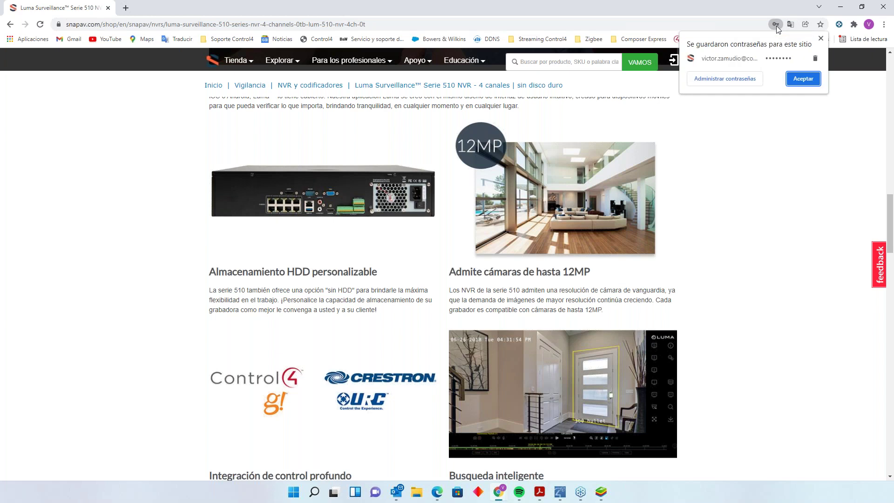
click(713, 12)
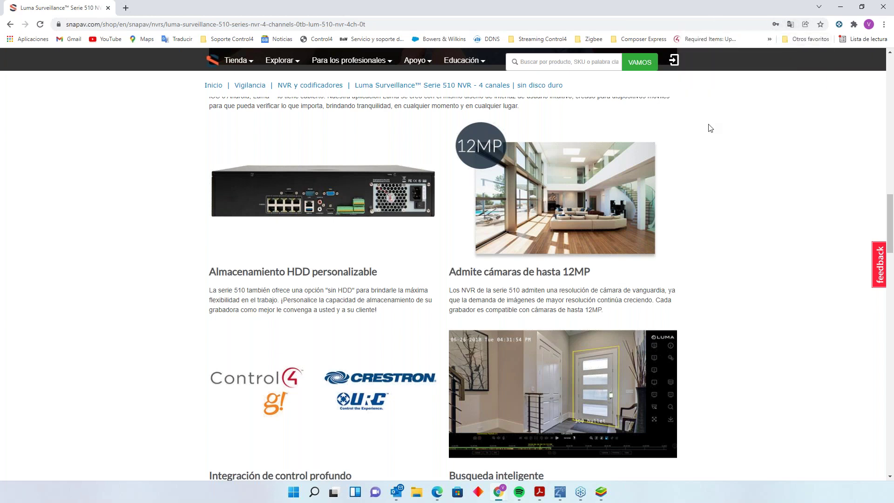
key(ctrl+plus)
key(ctrl+plus)
key(ctrl+plus)
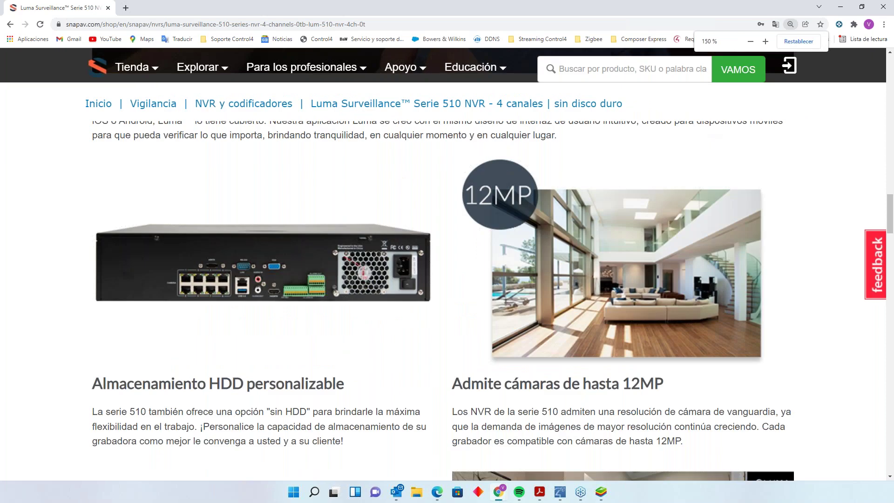
- Zoom the NVR page to 175% and scroll back up to the OvrC and intuitive-interface sections
key(ctrl+plus)
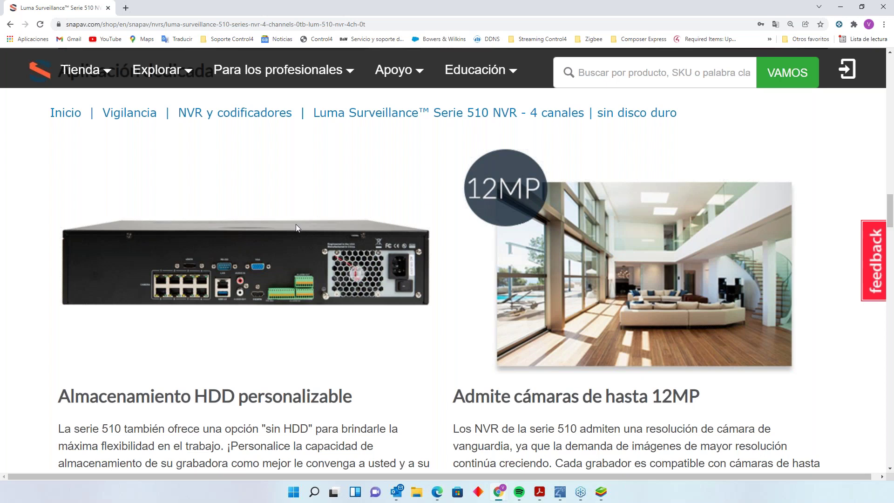
scroll(299, 223, down, 9)
scroll(215, 203, up, 8)
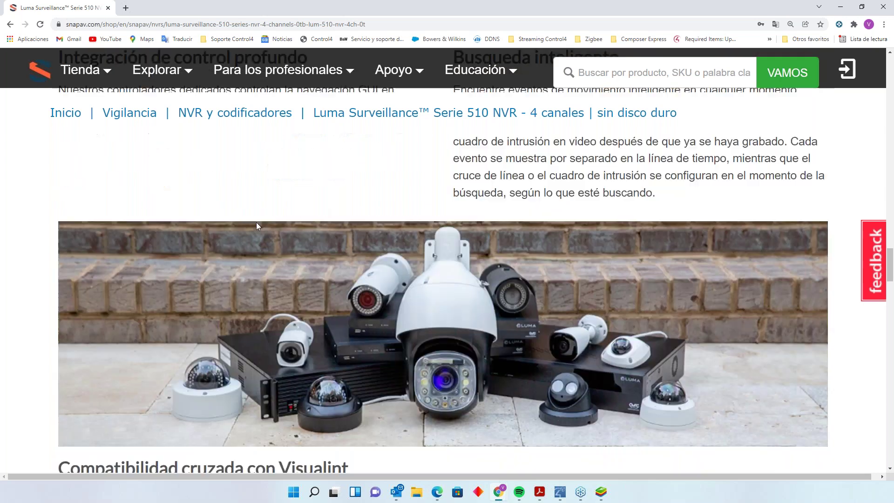
scroll(262, 222, up, 5)
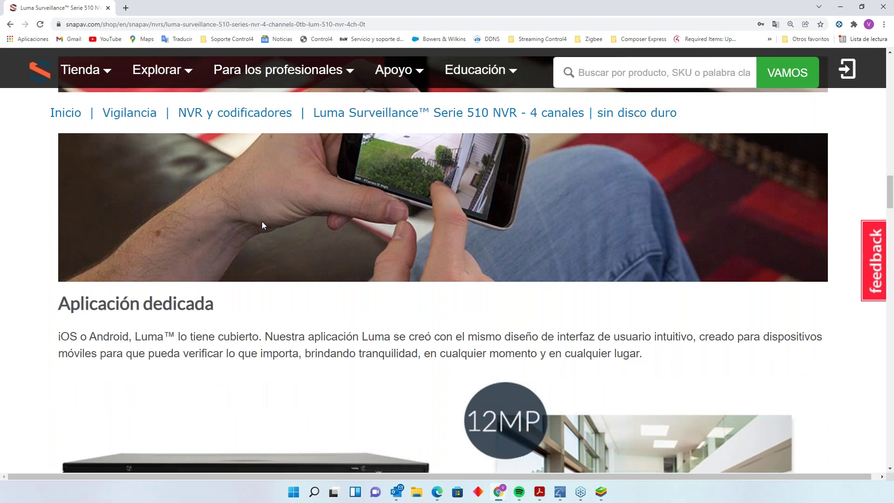
scroll(298, 270, up, 5)
scroll(305, 278, up, 2)
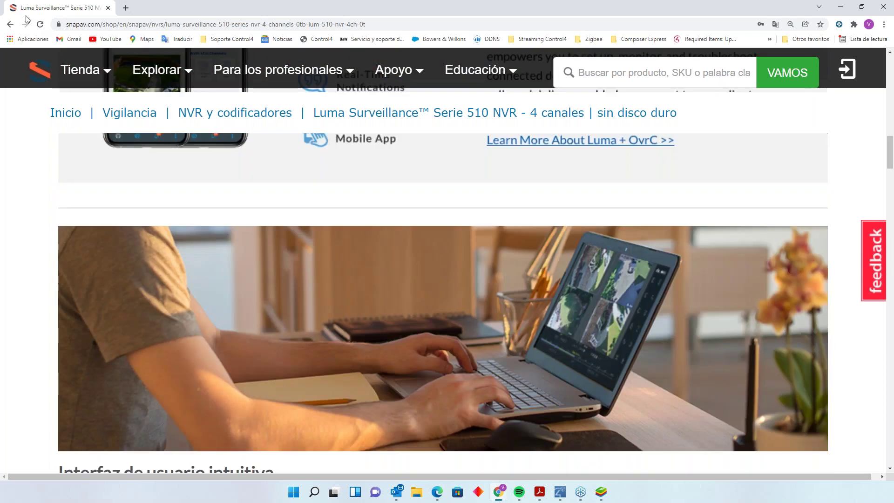
- Return to the 'NVR y codificadores' results and scroll through all 12 Luma 510 and 310 Series models
key(alt+Left)
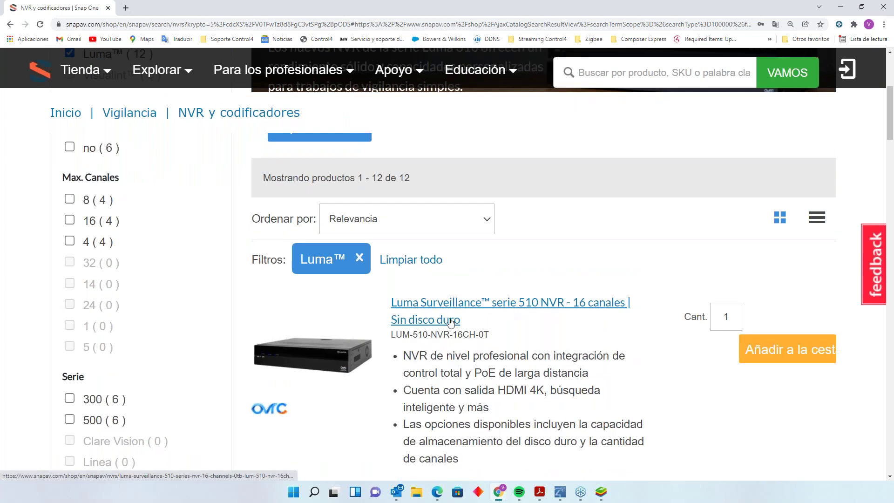
scroll(529, 325, down, 5)
scroll(568, 318, down, 4)
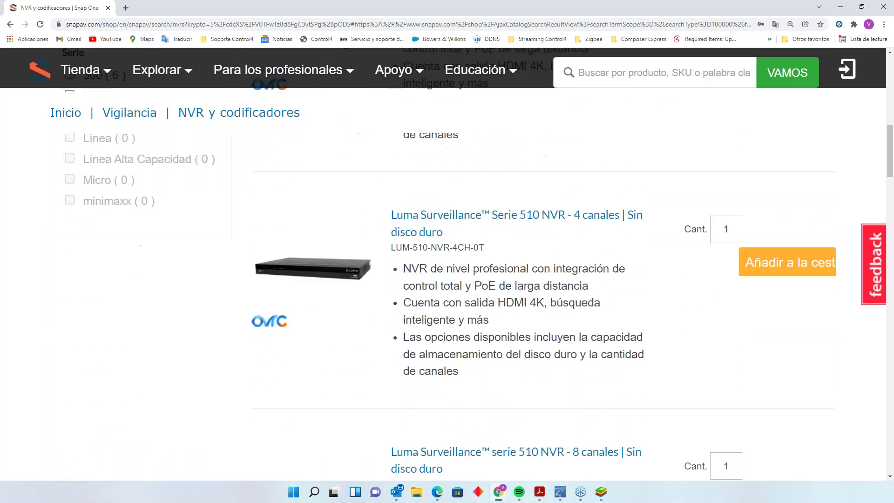
scroll(363, 216, up, 2)
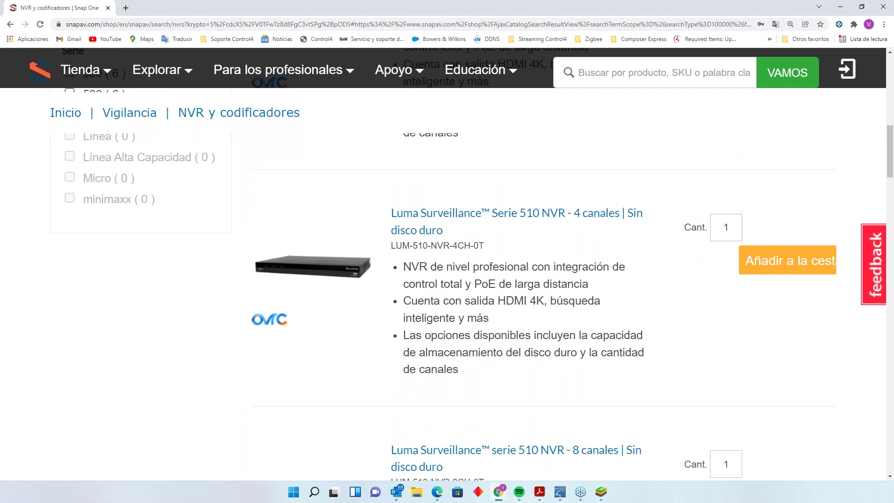
scroll(493, 229, down, 7)
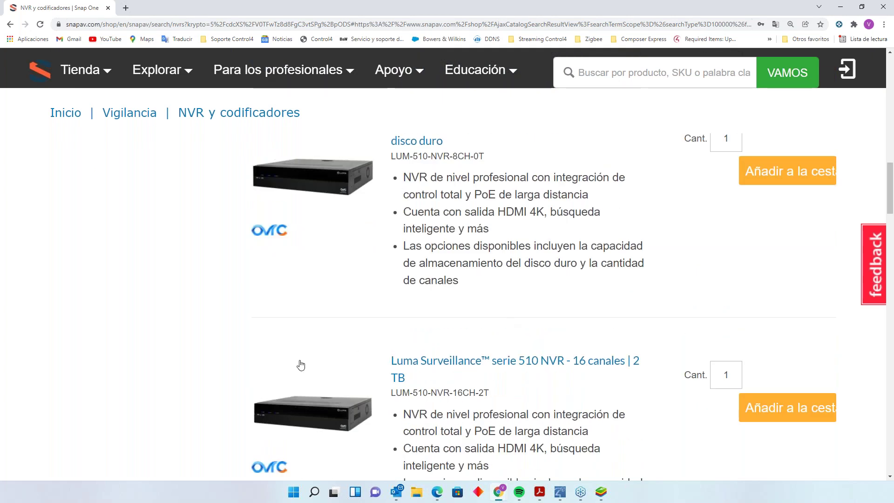
scroll(313, 363, down, 3)
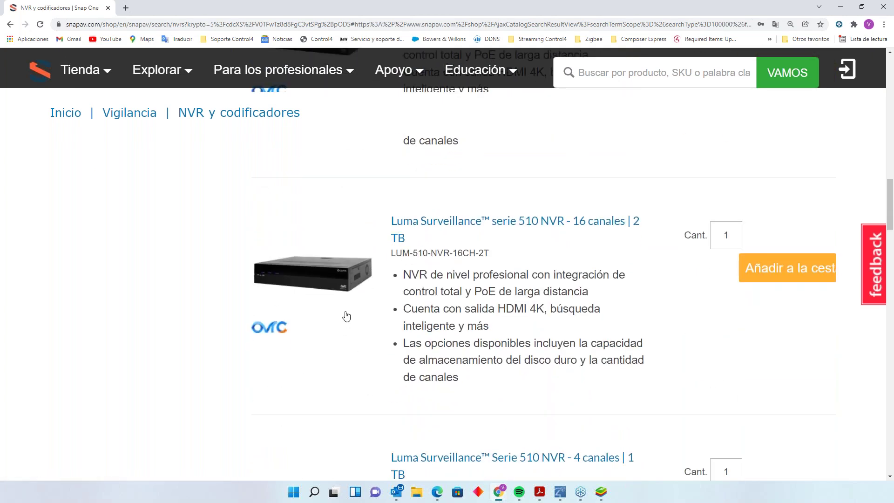
scroll(371, 318, down, 4)
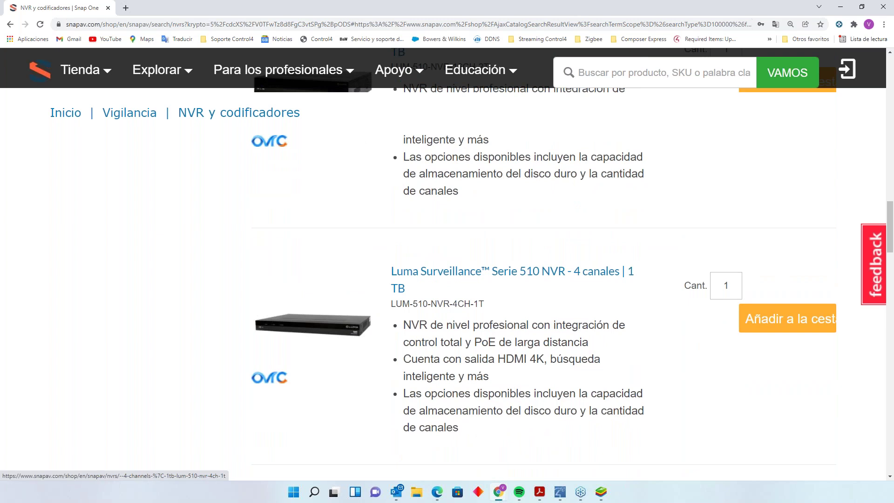
scroll(379, 309, down, 6)
scroll(379, 309, down, 4)
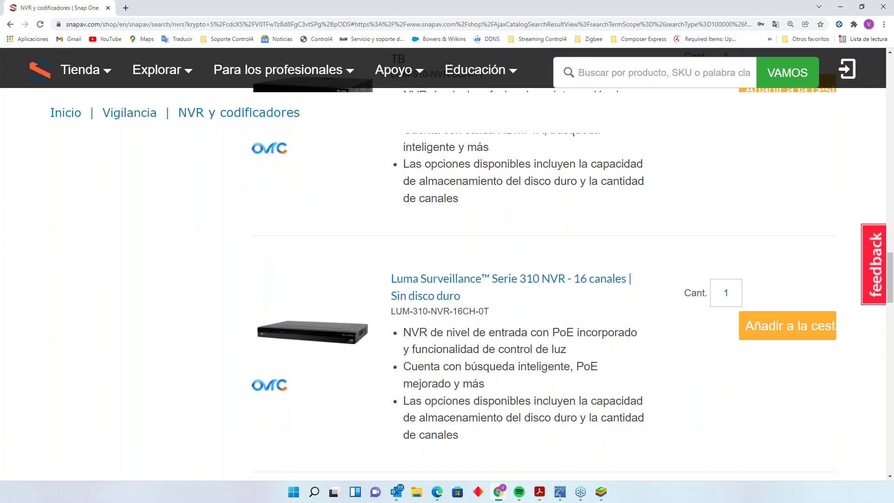
scroll(445, 343, up, 9)
scroll(445, 343, down, 17)
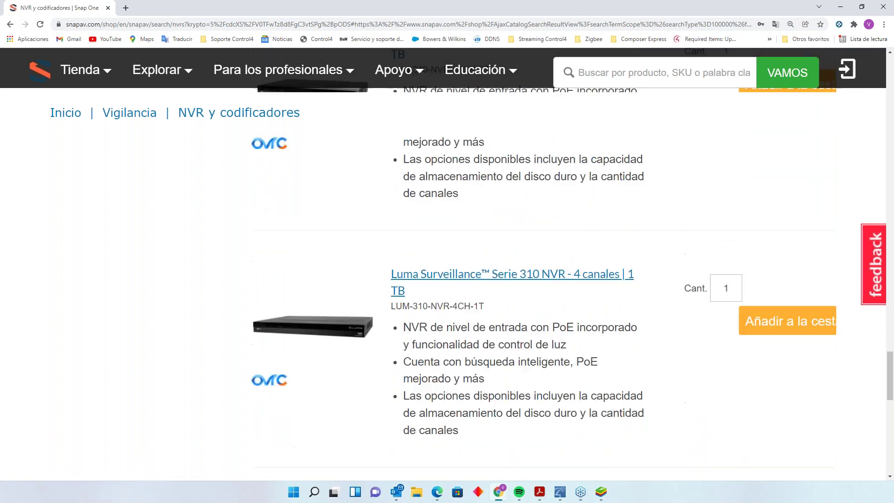
scroll(444, 280, down, 2)
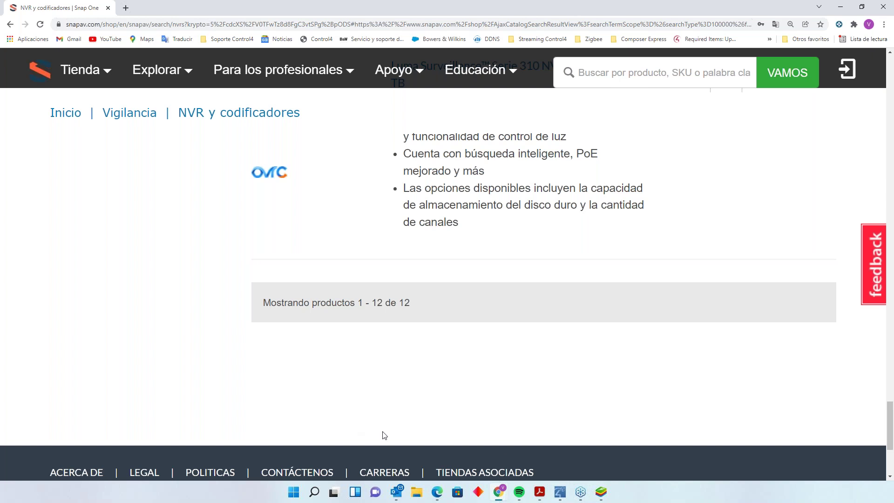
- Maximize Composer Pro, then take the BlueStacks Control4 app from the camera feed to its home screen
click(559, 445)
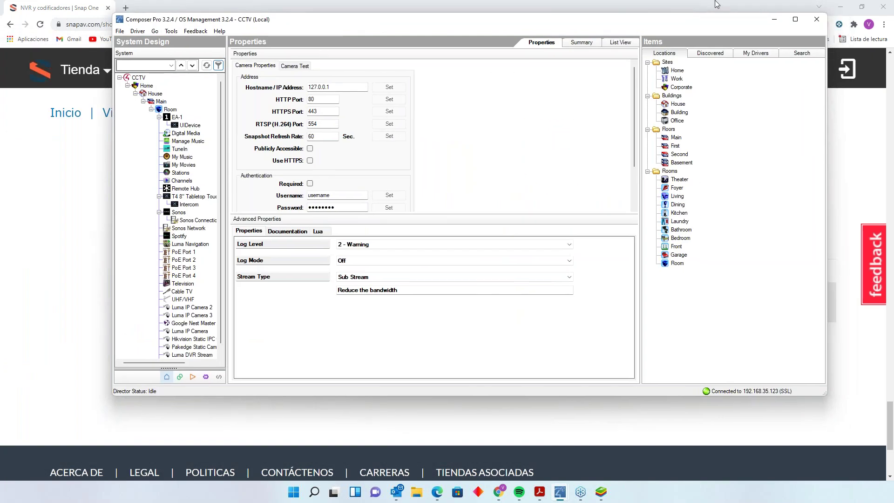
click(795, 19)
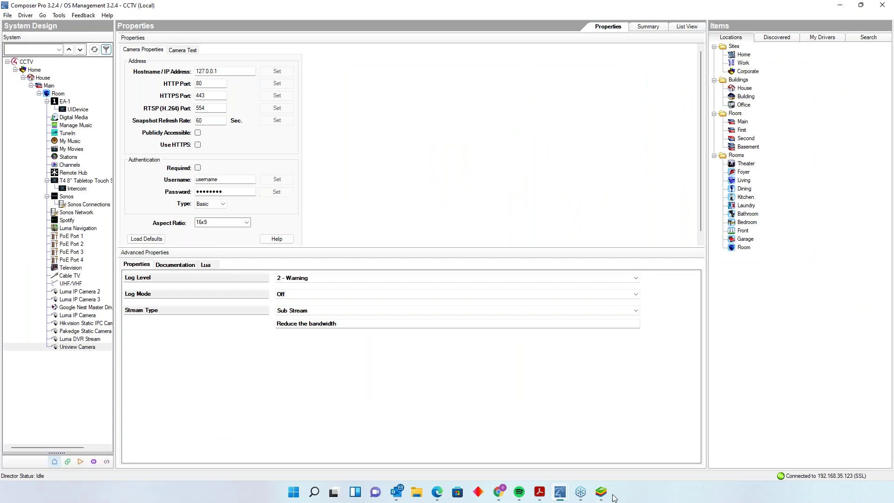
click(608, 496)
click(257, 206)
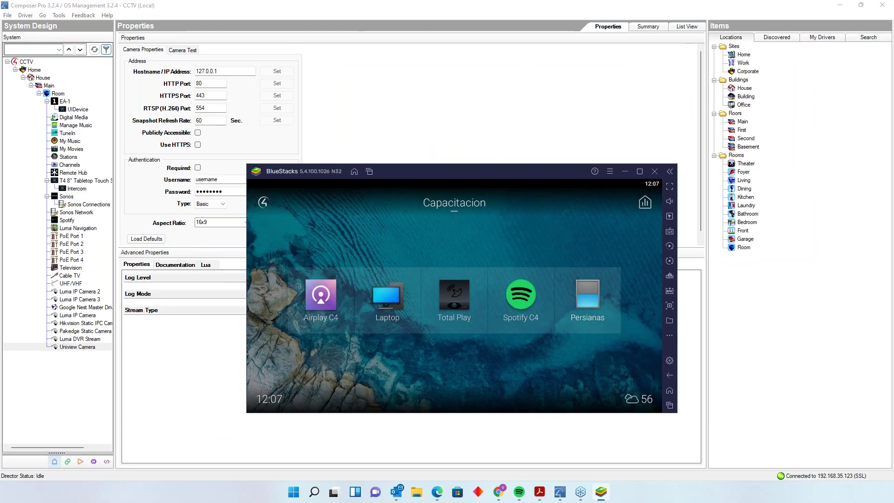
- Connect the Control4 app to Mi sistema Control4 2 via Ajustes and drag BlueStacks aside
click(263, 207)
click(345, 385)
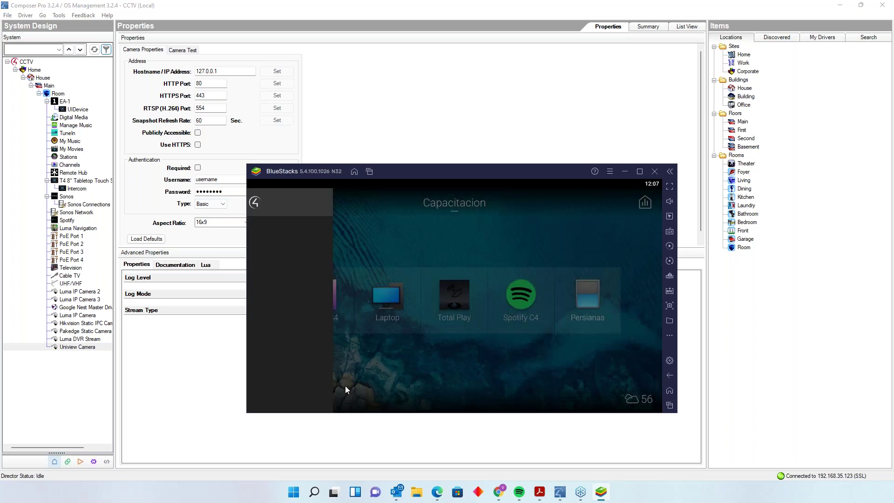
click(599, 395)
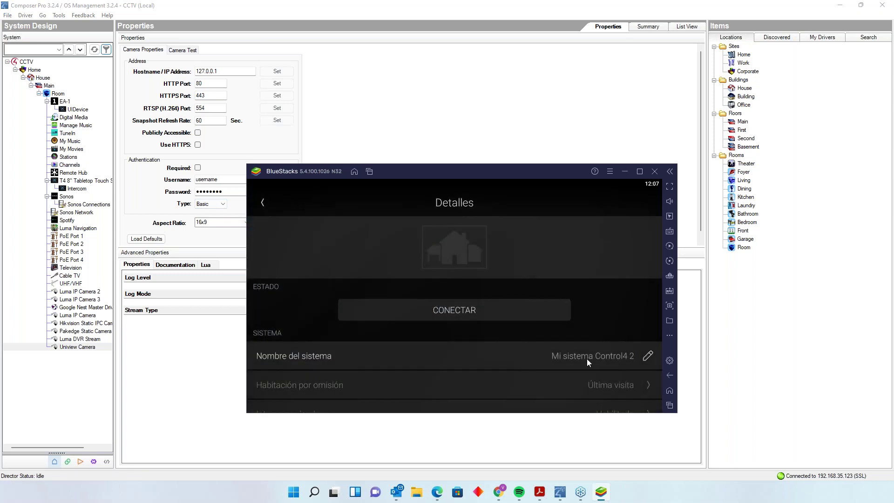
click(529, 313)
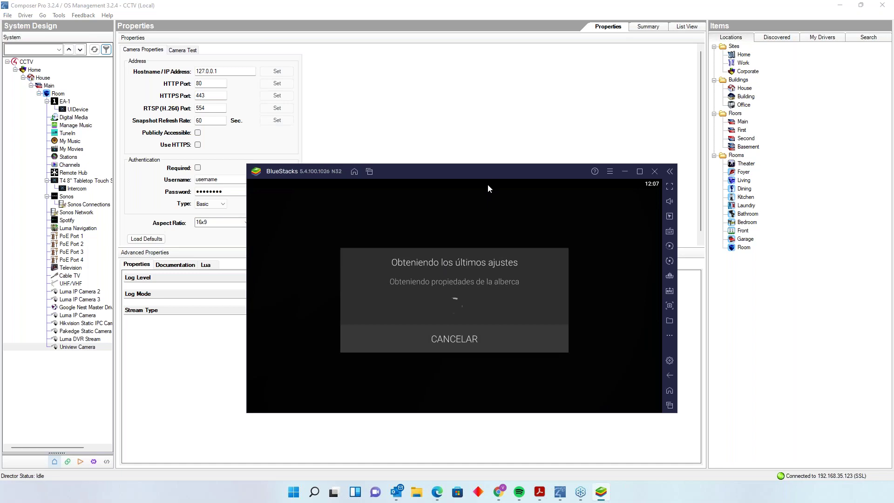
drag(493, 172, 9, 93)
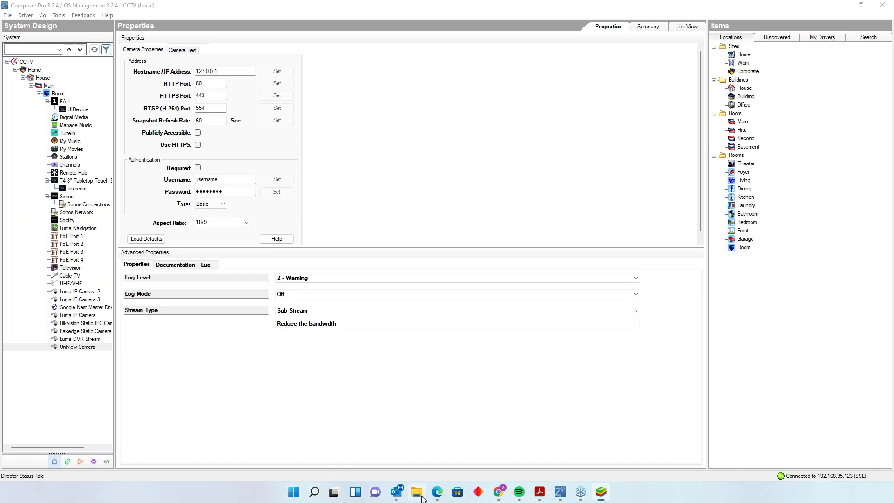
- Reload the NVR web page in Edge and dismiss the IE-mode compatibility banner
mouse_move(437, 492)
click(465, 438)
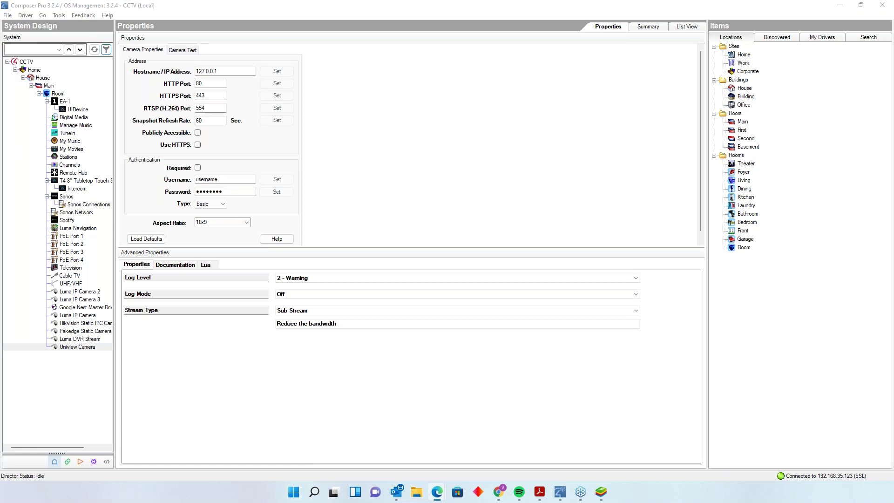
click(170, 36)
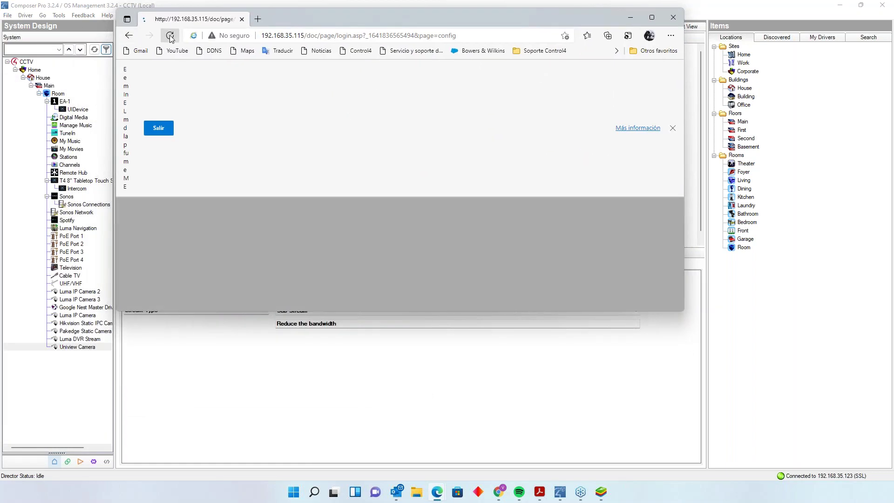
click(673, 128)
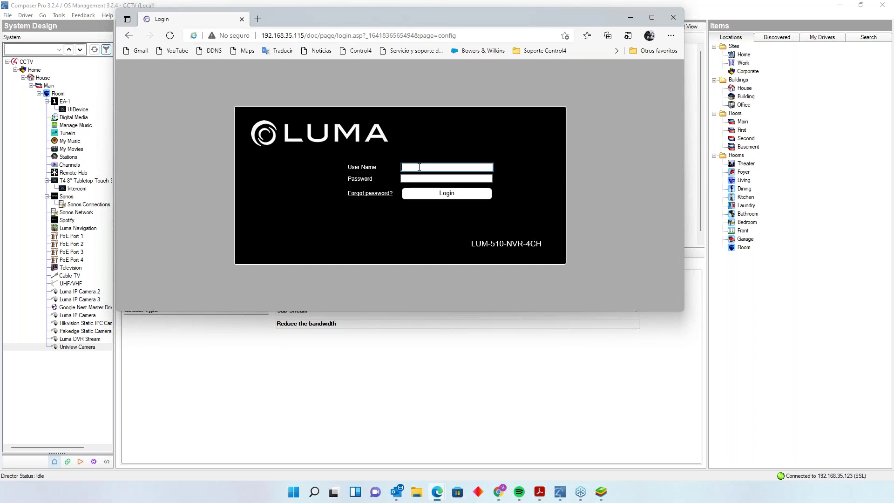
- Log in to the LUM-510-NVR-4CH as admin with the account password
text(admin)
key(Tab)
text(••)
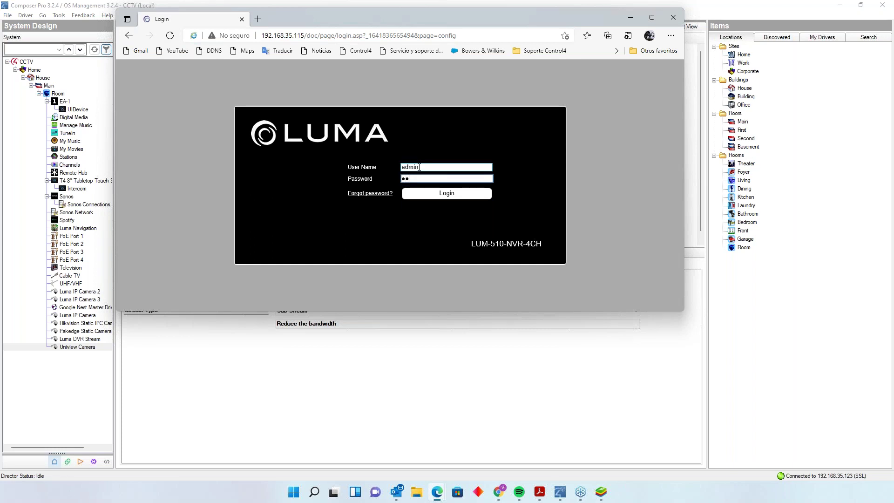
key(BackSpace)
key(BackSpace)
text(•••••••••)
click(456, 194)
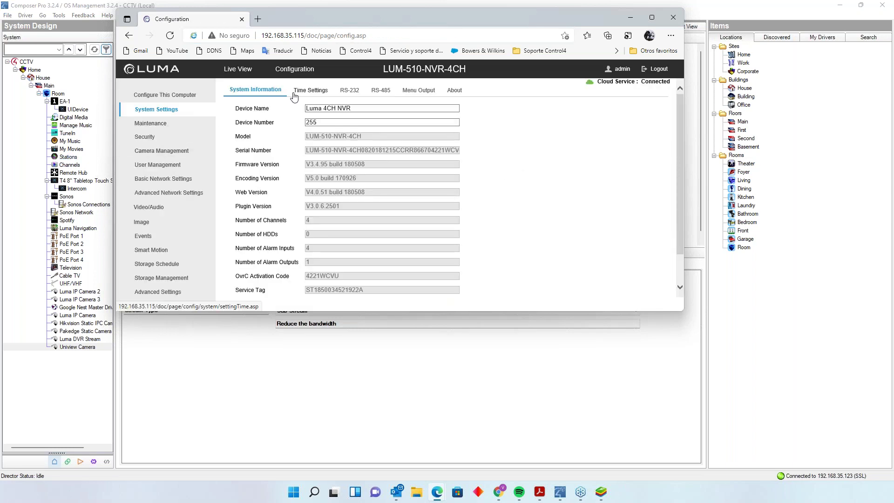
- Open Maintenance > Camera Management to view the NVR's connected IP cameras
click(167, 129)
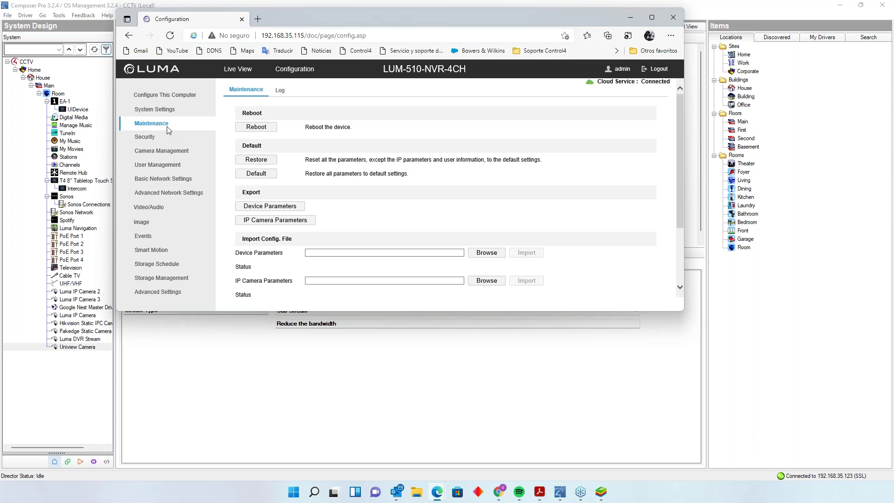
click(179, 151)
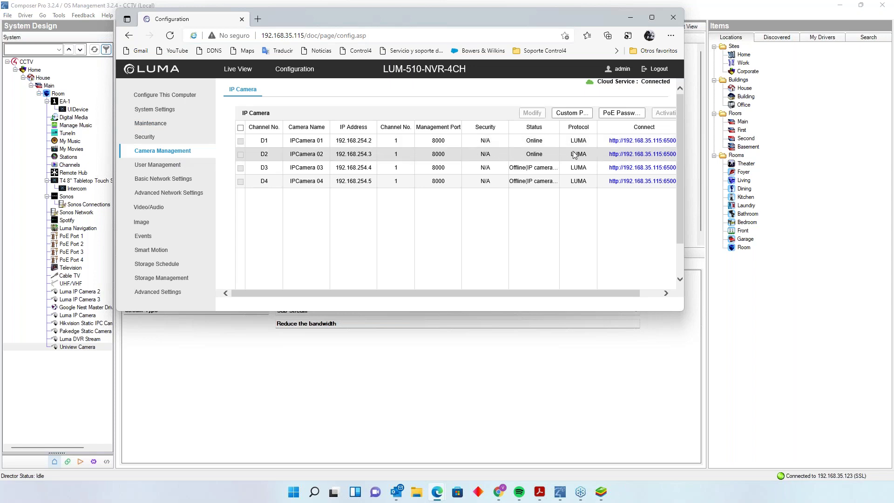
drag(550, 21, 495, 14)
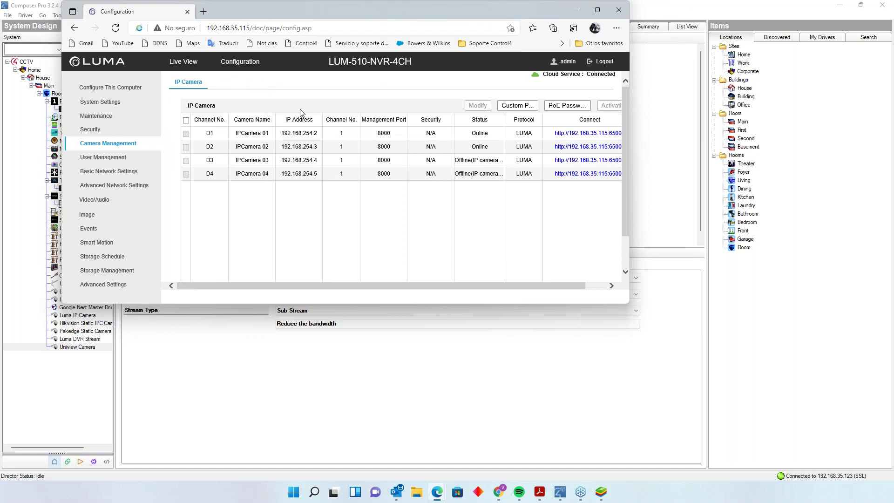
- Check the NVR live view of the online cameras, then minimize the browser to reveal Composer
click(175, 61)
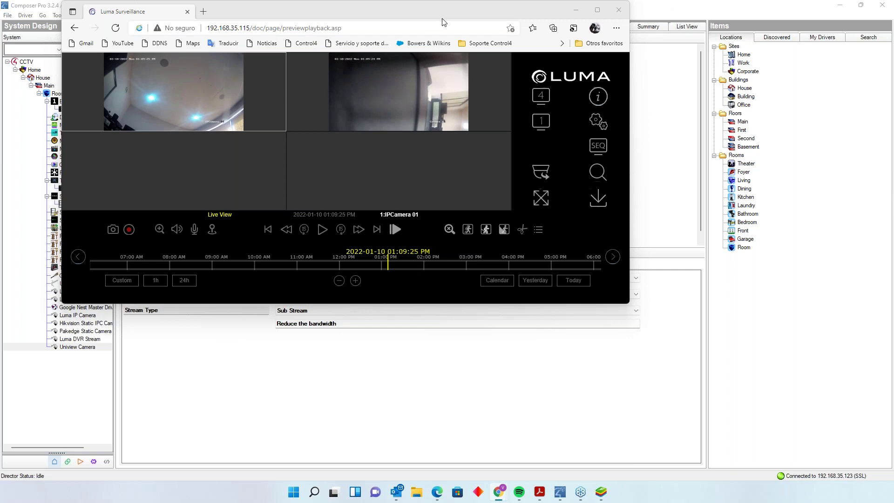
drag(444, 22, 525, 107)
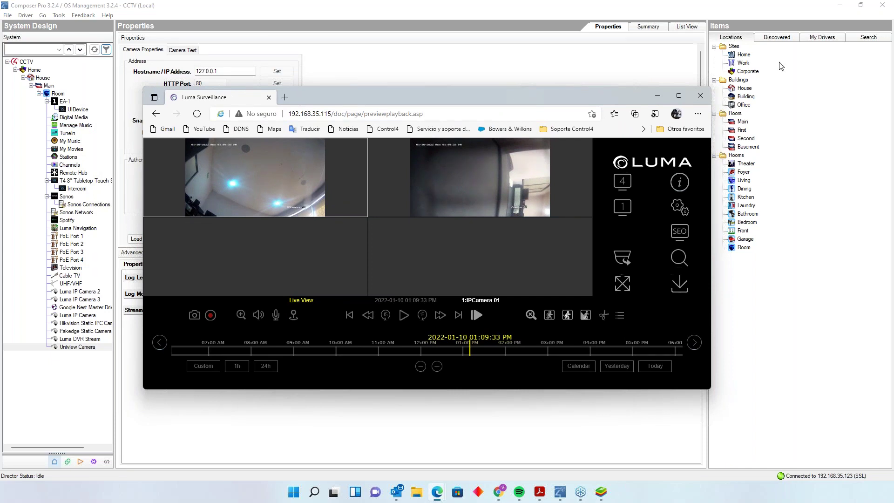
click(657, 96)
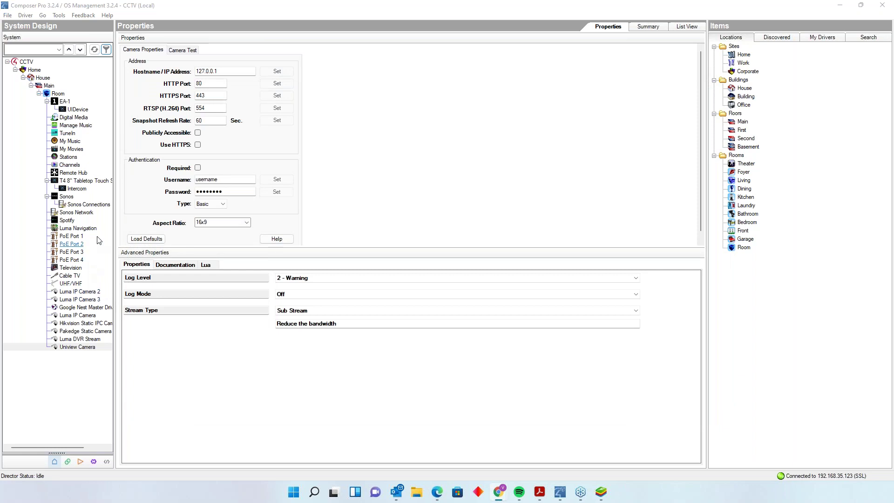
- Look through Luma Navigation and PoE Ports 1–3, then select Luma IP Camera 2 (192.168.35.115, port 65002)
click(85, 228)
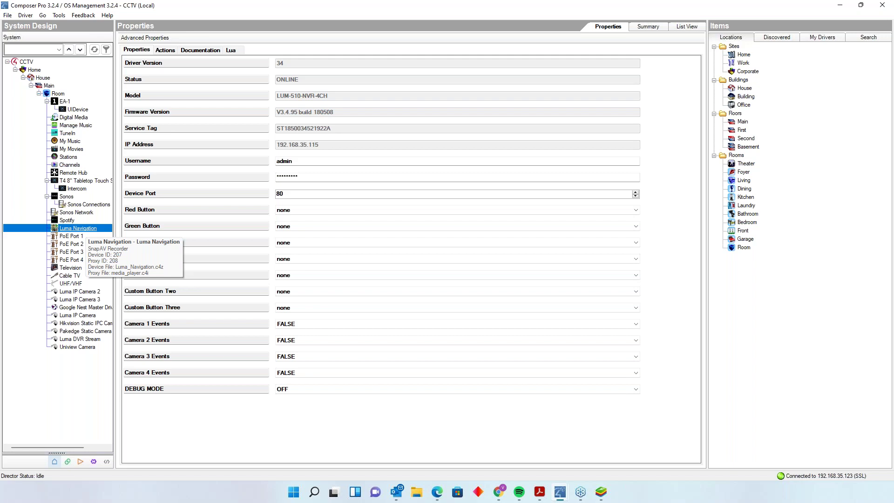
click(70, 236)
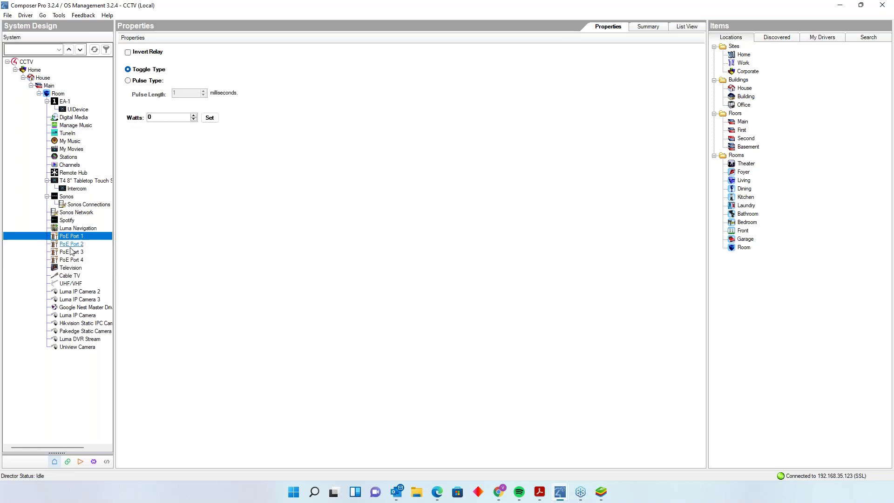
click(73, 245)
click(74, 253)
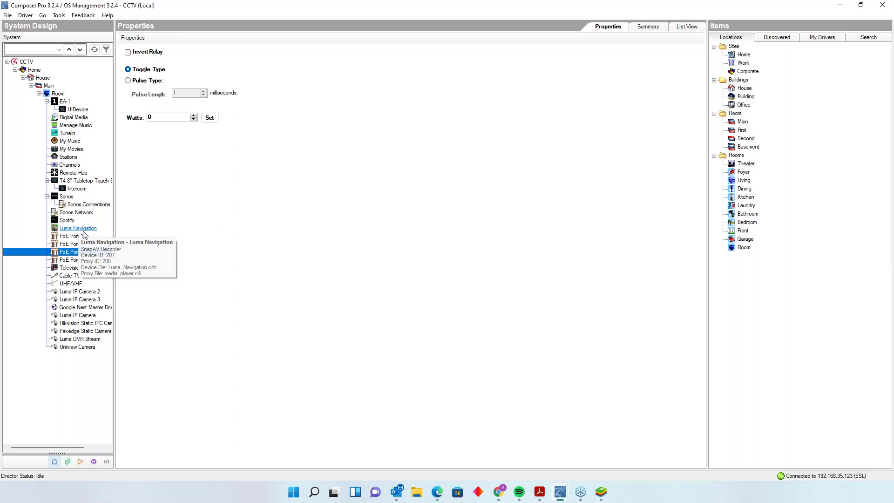
click(78, 292)
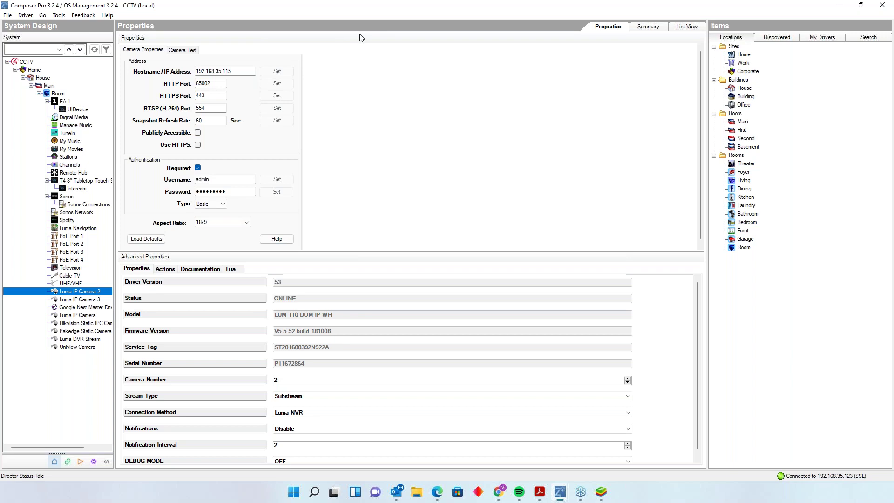
- Keep Luma NVR as Luma IP Camera 2's Connection Method
click(558, 497)
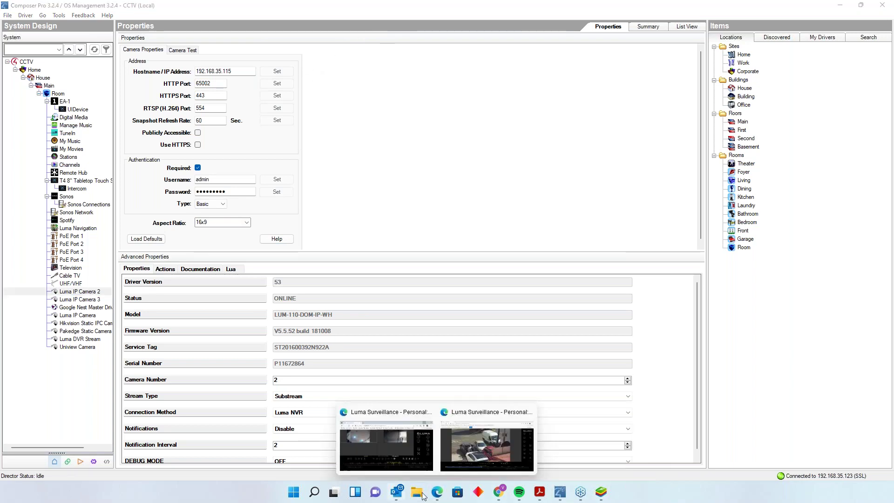
click(395, 457)
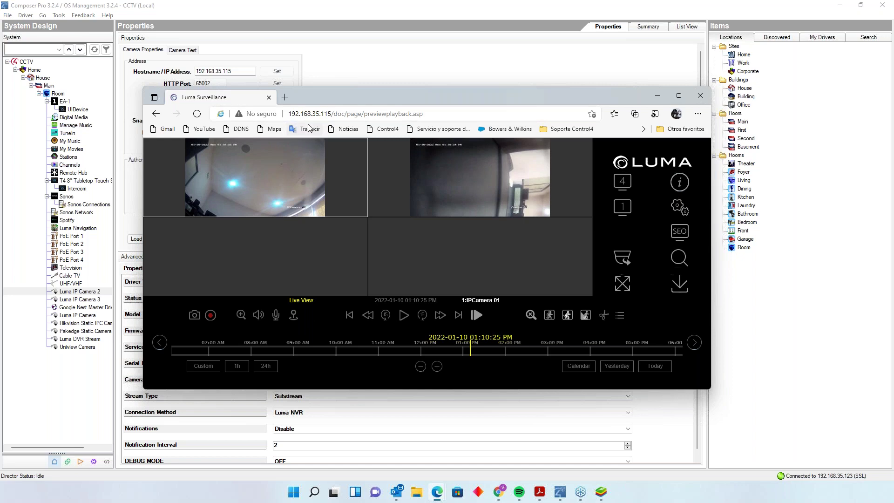
click(657, 95)
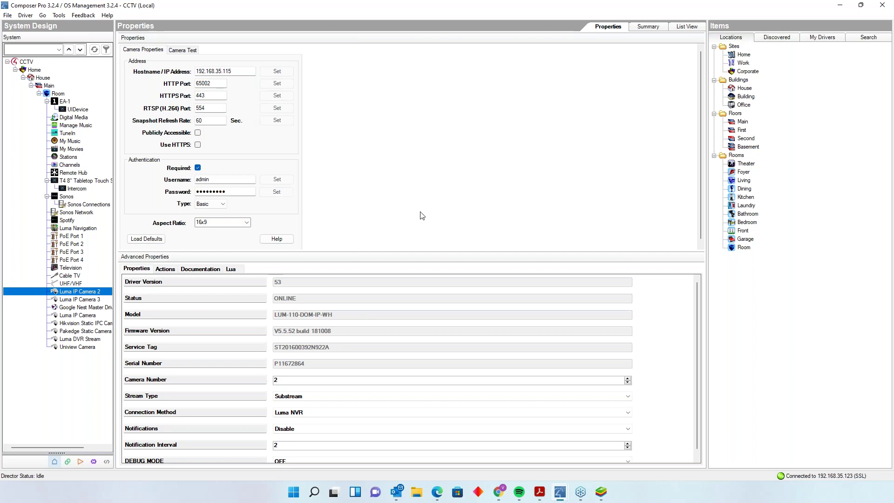
scroll(429, 203, down, 1)
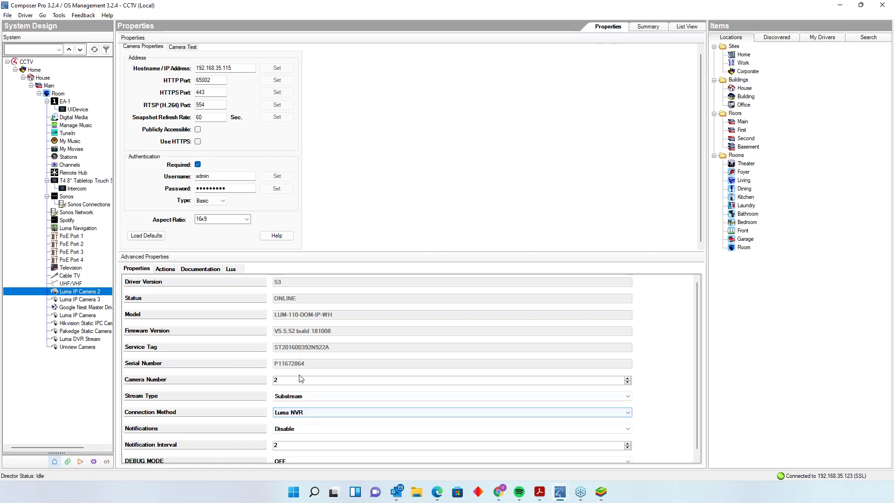
click(342, 414)
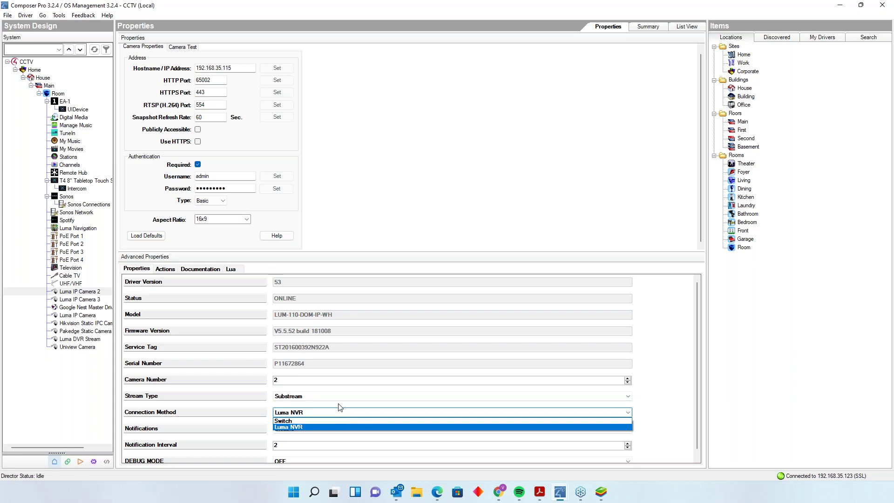
click(75, 419)
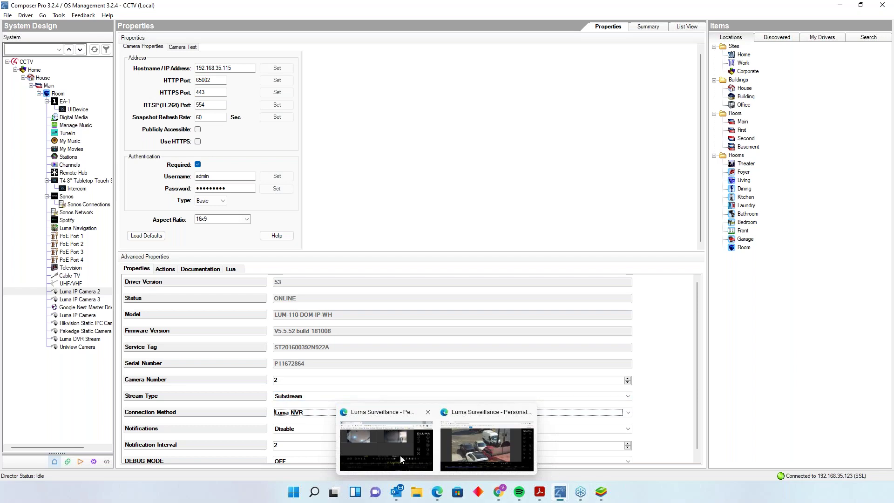
- Restore the Luma Surveillance browser full-screen on the NVR configuration page
click(394, 451)
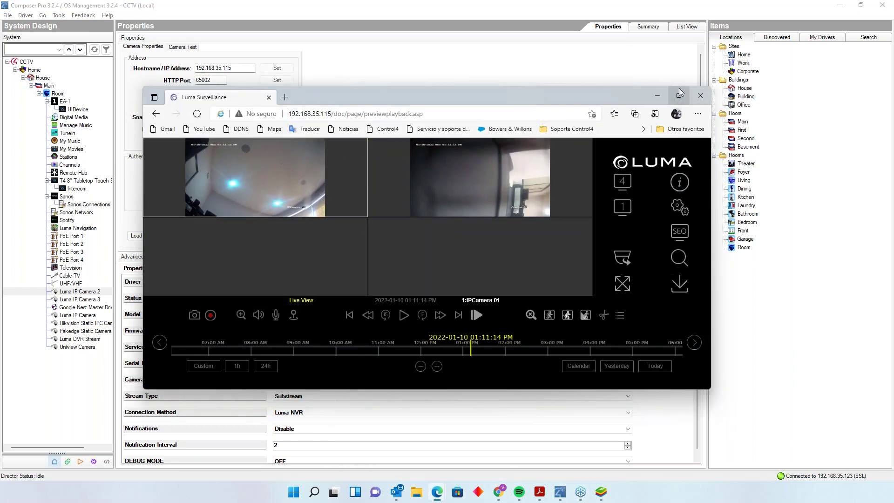
click(679, 96)
click(863, 162)
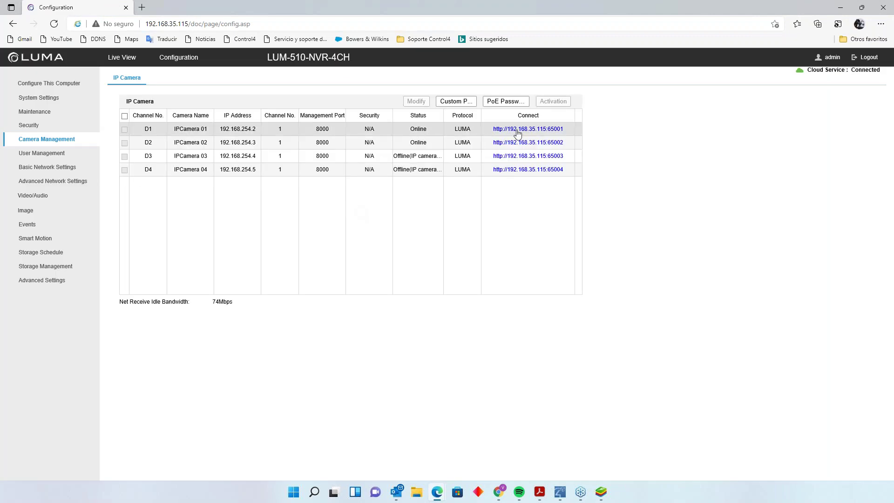
- Open camera D1's login page on port 65001 and try logging in as admin, which fails
click(527, 132)
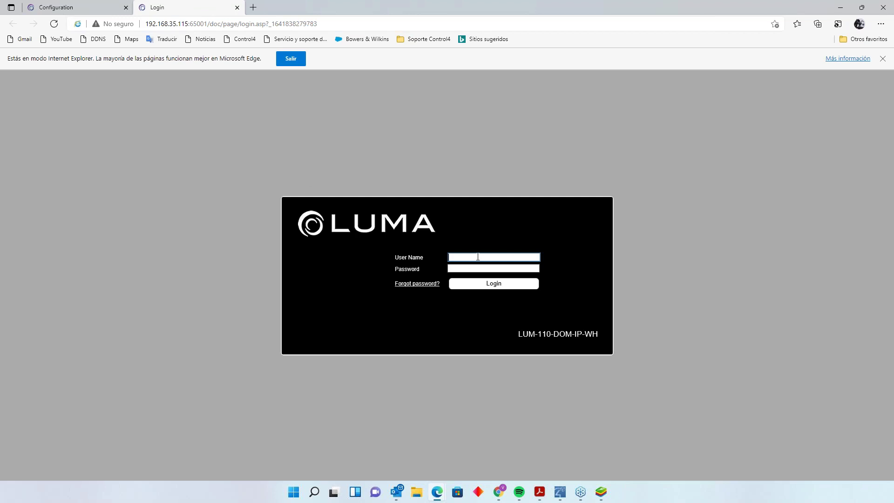
text(admin)
key(Tab)
text(•••••••••)
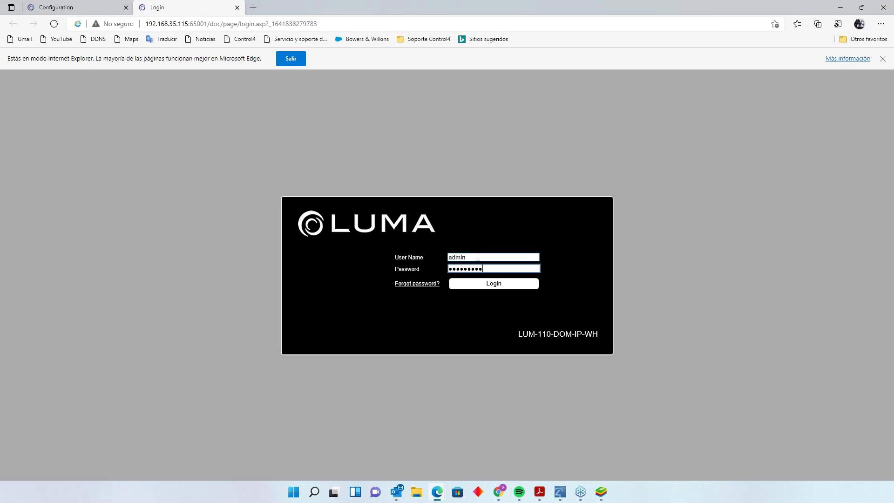
click(487, 284)
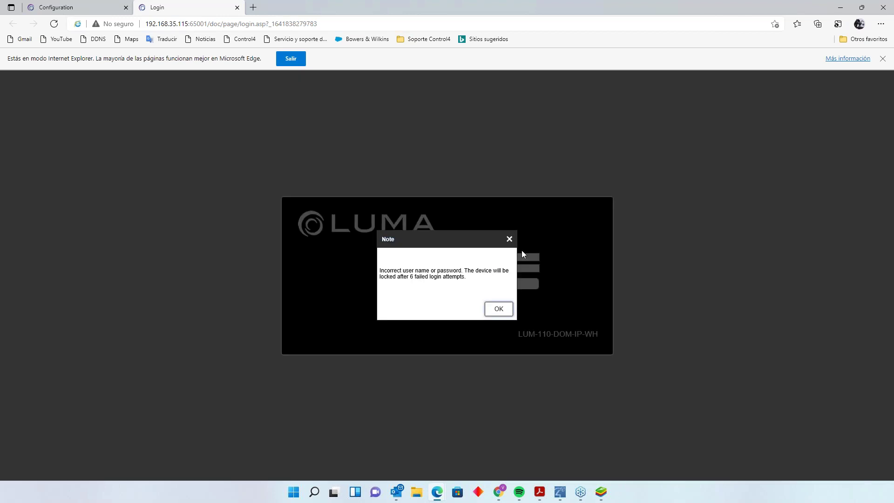
click(492, 311)
- Retry the camera login with a different password and dismiss the incorrect-login lockout warning
text(admin)
key(Tab)
text(admin)
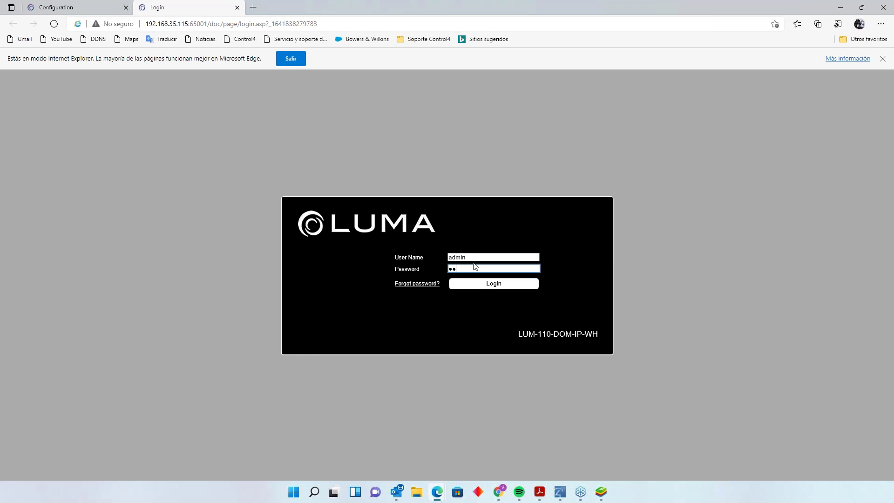
click(488, 288)
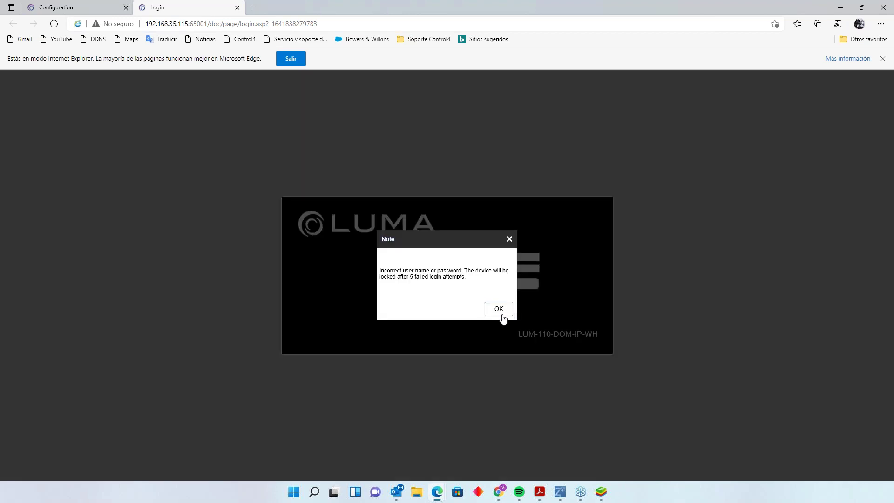
click(499, 309)
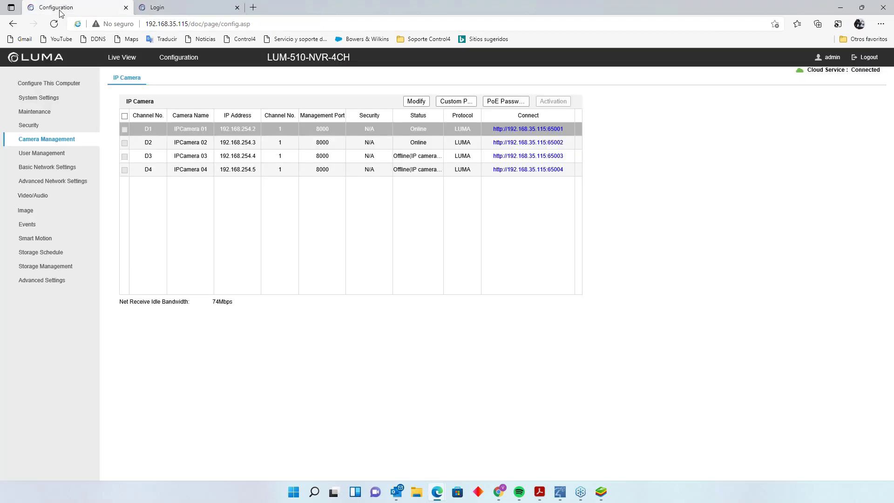
- Return to the NVR camera list and view IPCamera 01's Modify settings without changing anything
click(55, 13)
click(174, 4)
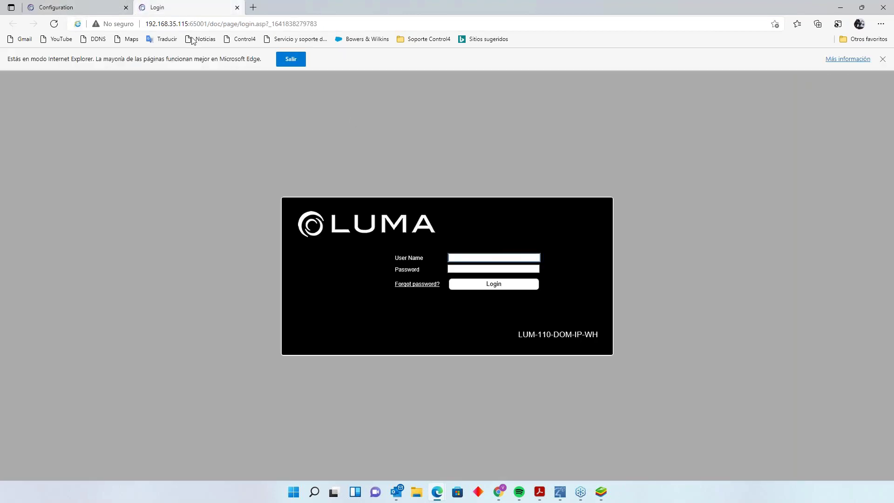
click(71, 5)
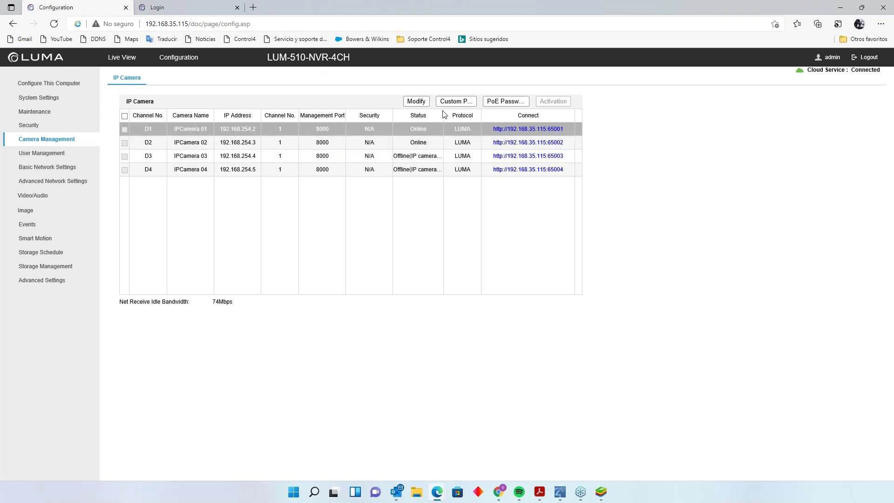
click(415, 101)
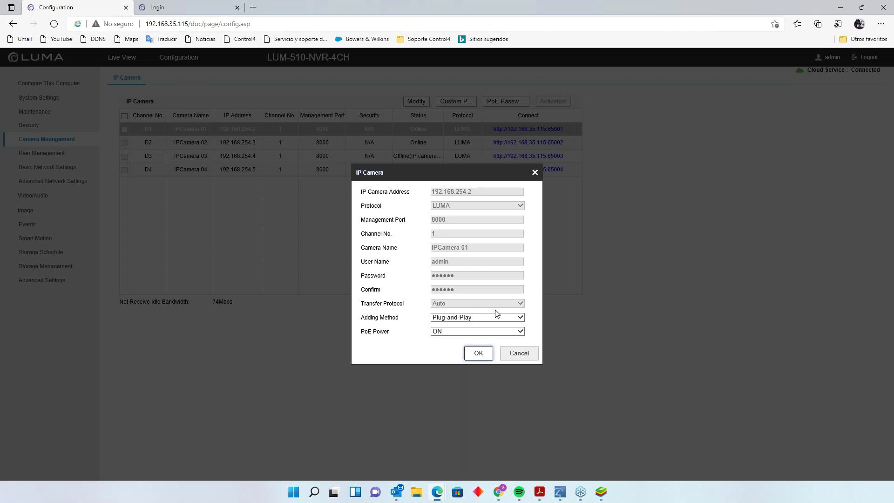
click(522, 353)
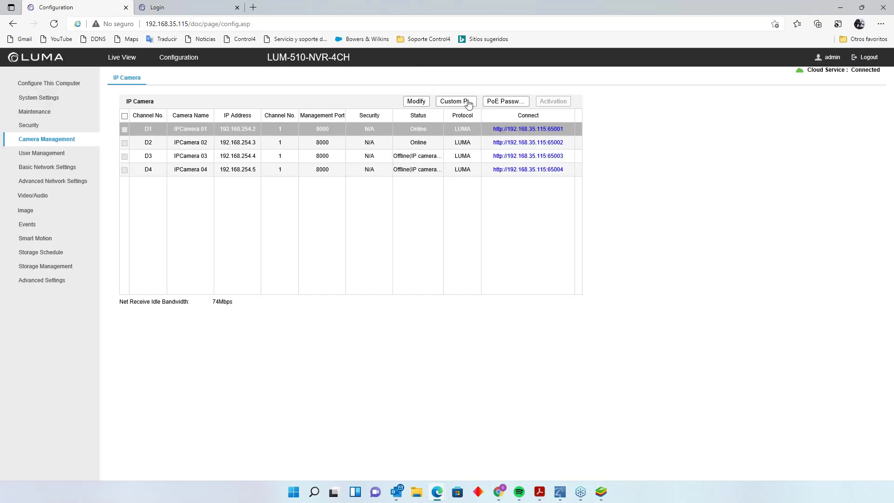
- Check Custom Protocol 1's Sub Stream settings (RTSP, port 554), then switch back to Composer Pro
click(466, 102)
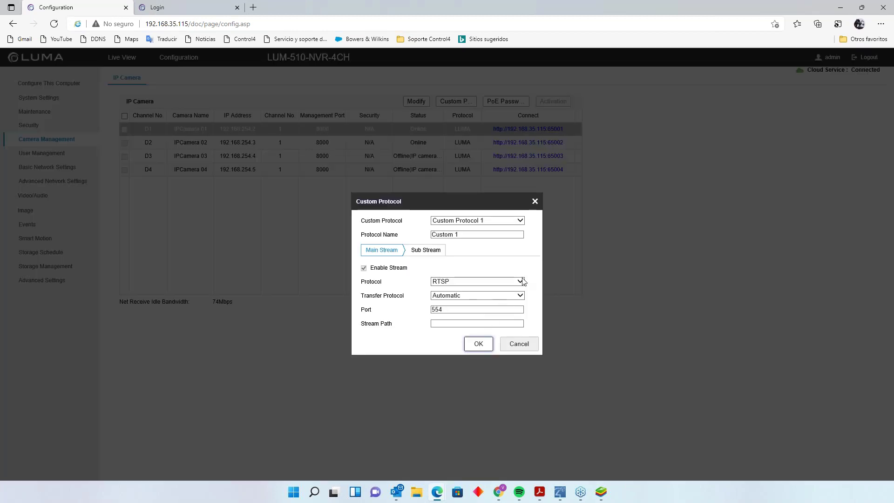
click(416, 254)
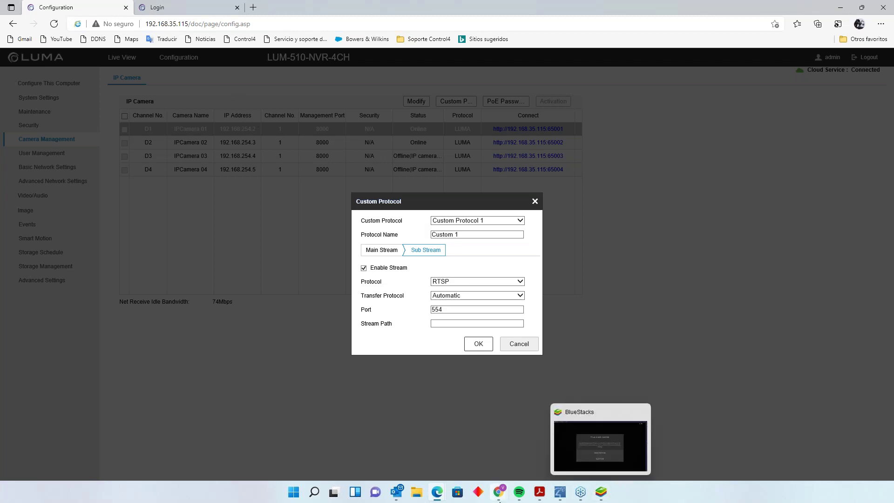
mouse_move(564, 496)
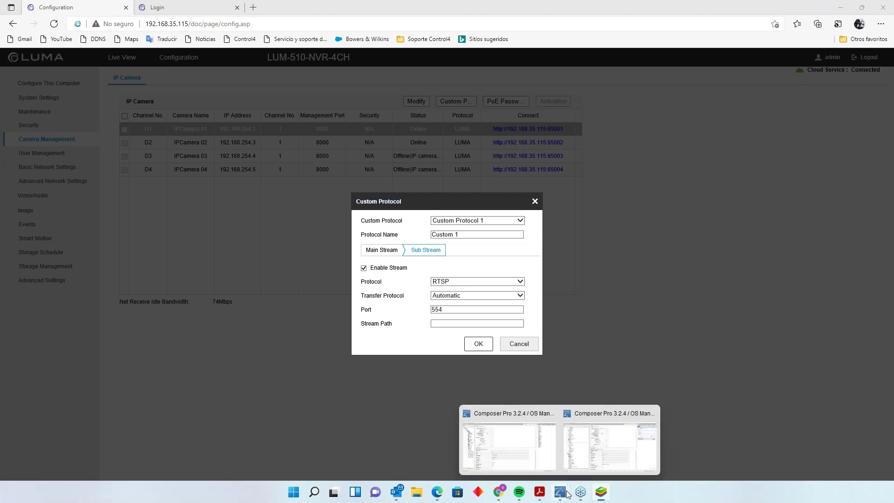
click(509, 446)
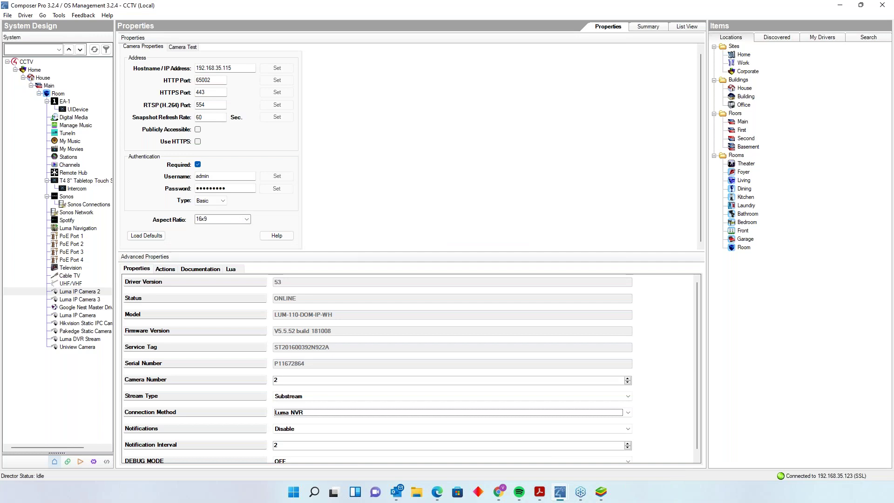
- Run Luma IP Camera 2's camera test with Image View set to H264, then close it
click(86, 294)
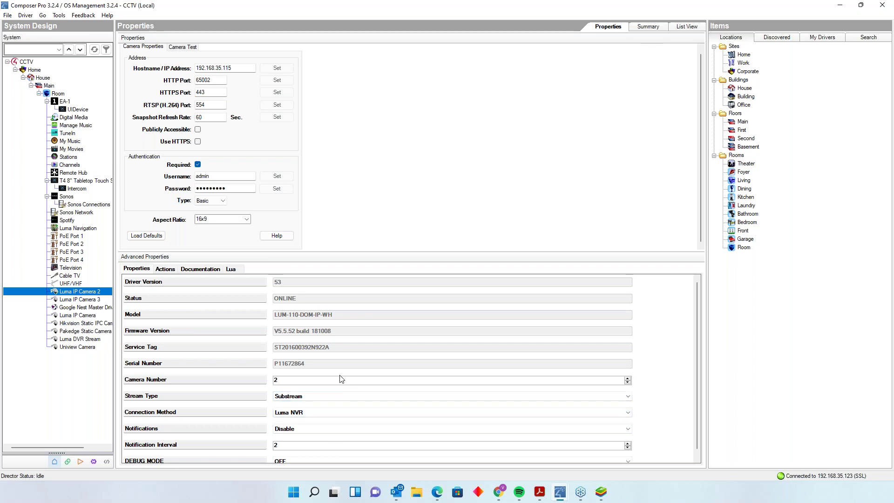
double_click(90, 293)
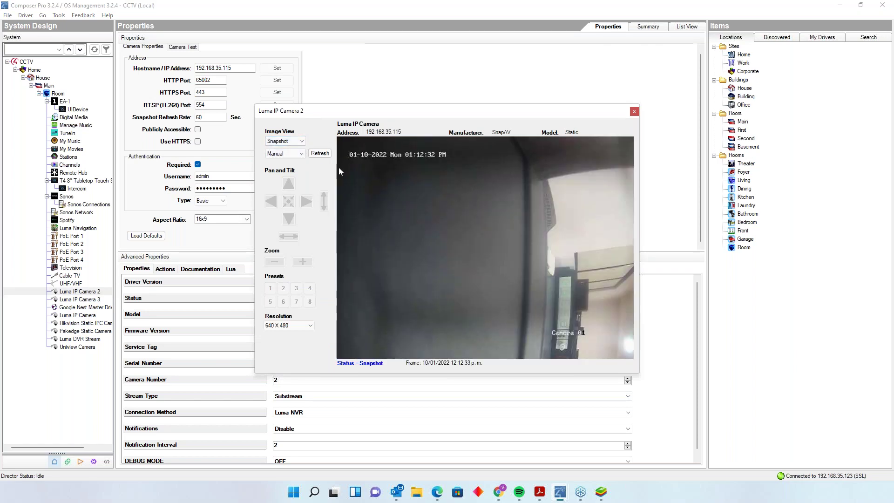
click(298, 141)
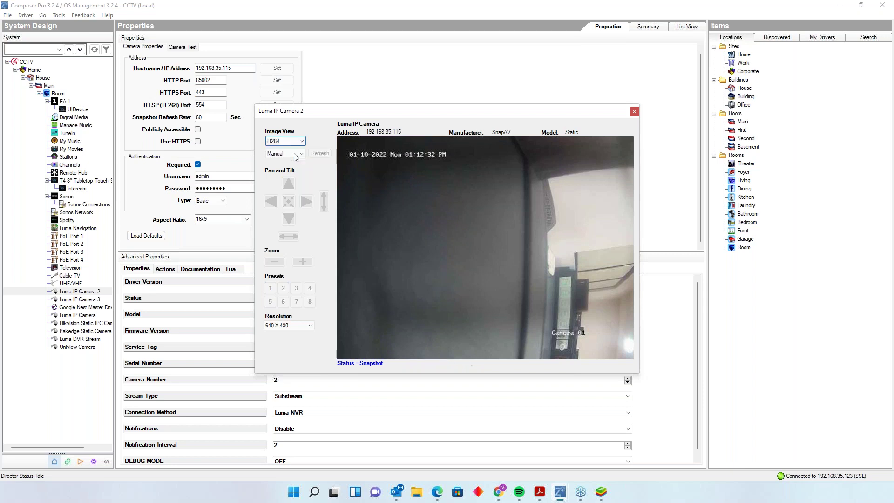
click(296, 156)
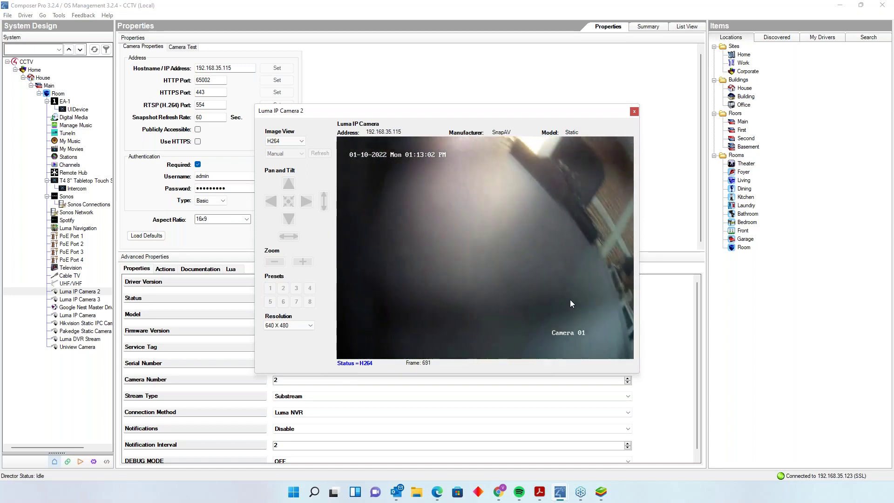
drag(477, 110, 373, 73)
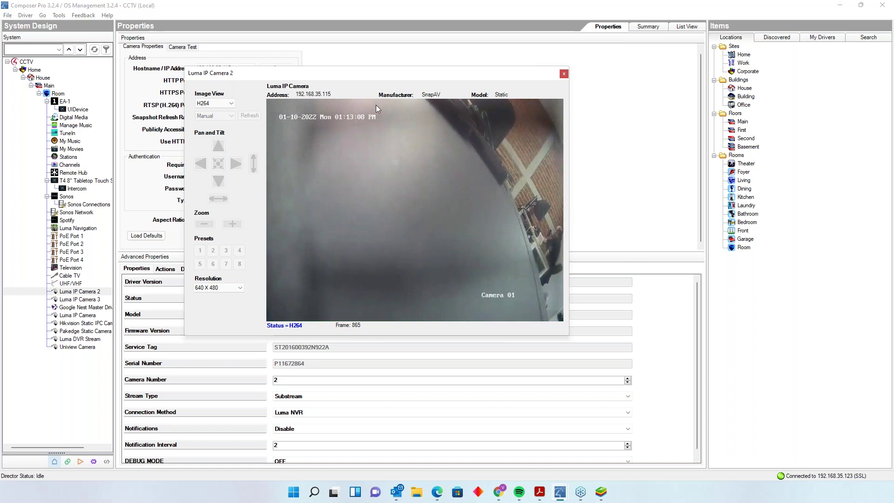
click(564, 73)
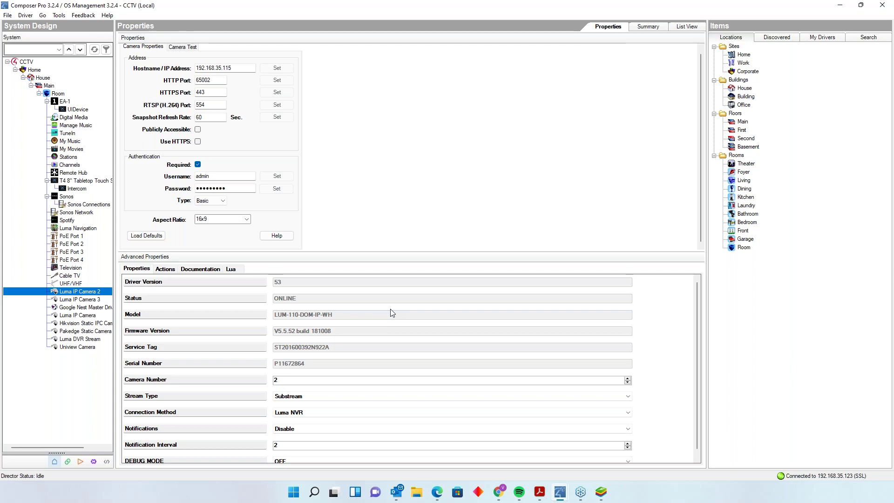
- Bring up the Dealer Shop Composer window, restored to a smaller size and moved up-right
mouse_move(571, 500)
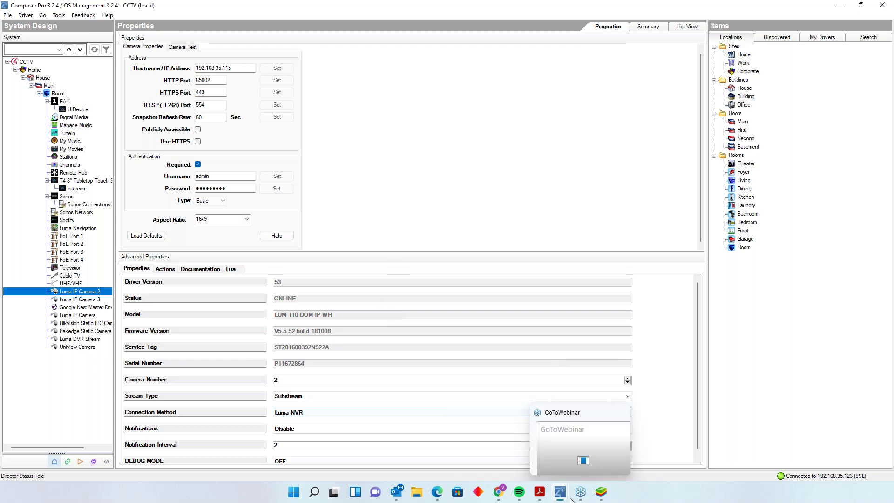
click(612, 442)
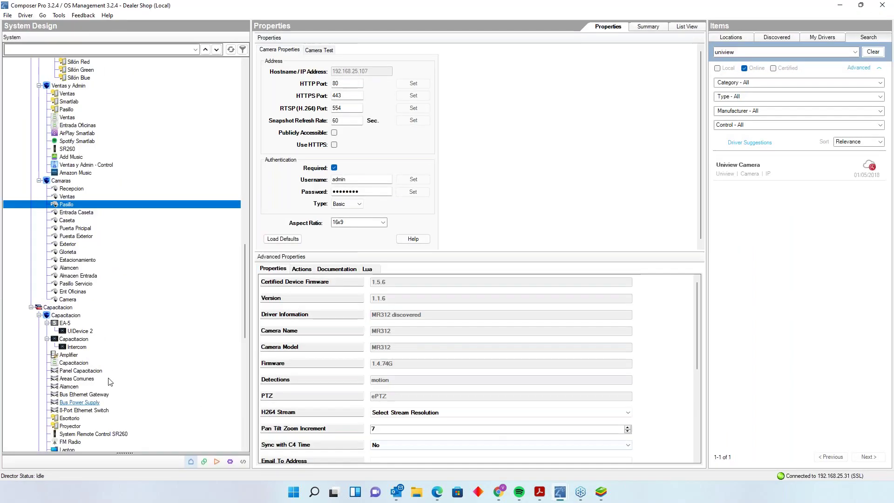
click(861, 6)
drag(322, 43, 364, 14)
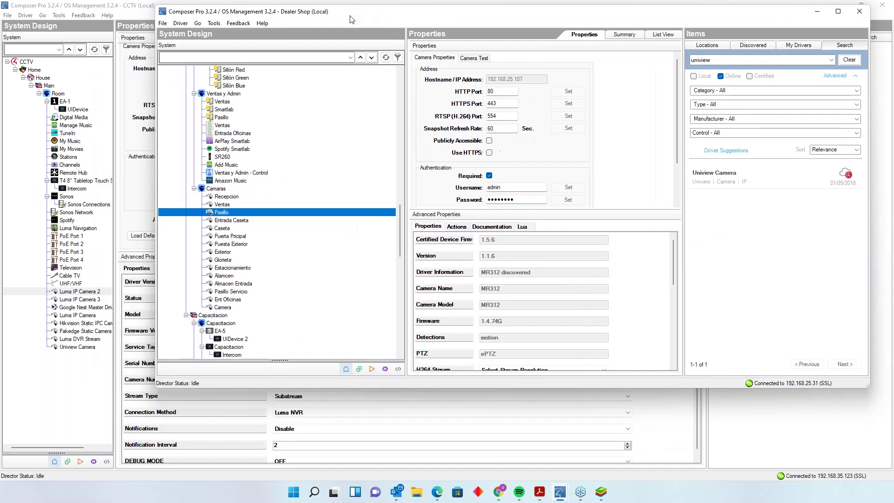
- Review the properties of Entrada Caseta, Caseta, Puerta Pricipal and Puesta Exterior under Camaras
click(239, 222)
click(228, 229)
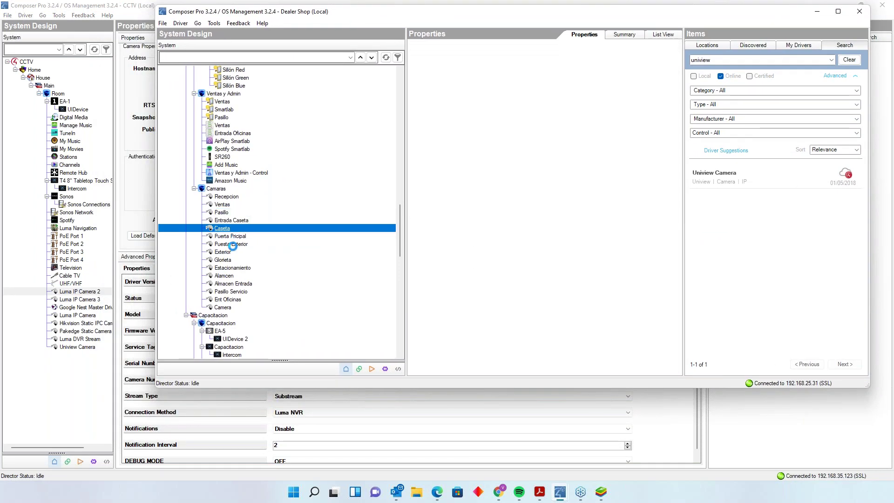
click(236, 236)
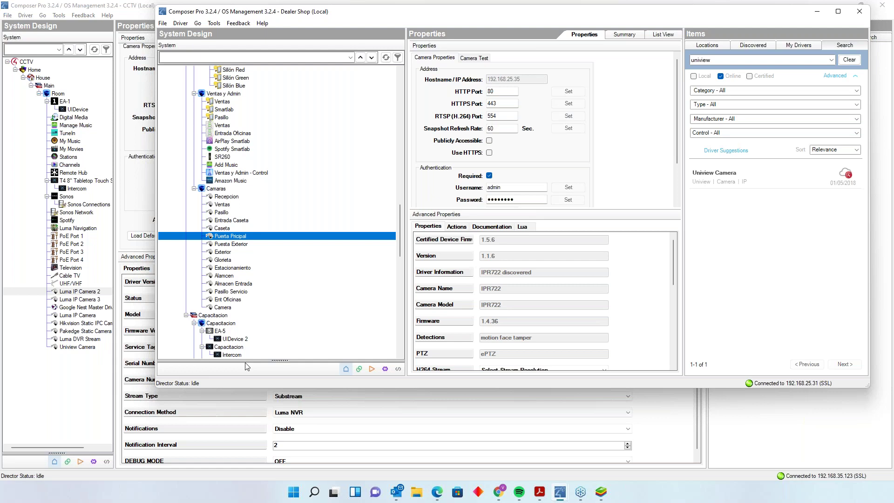
click(237, 244)
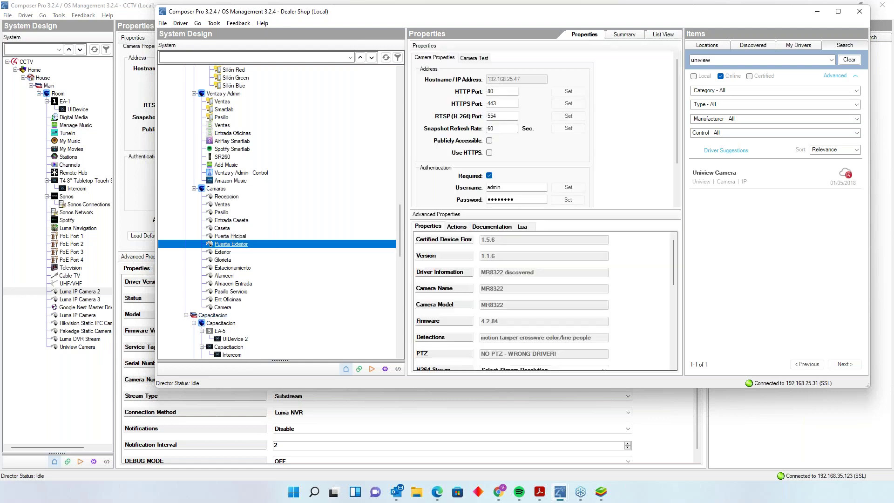
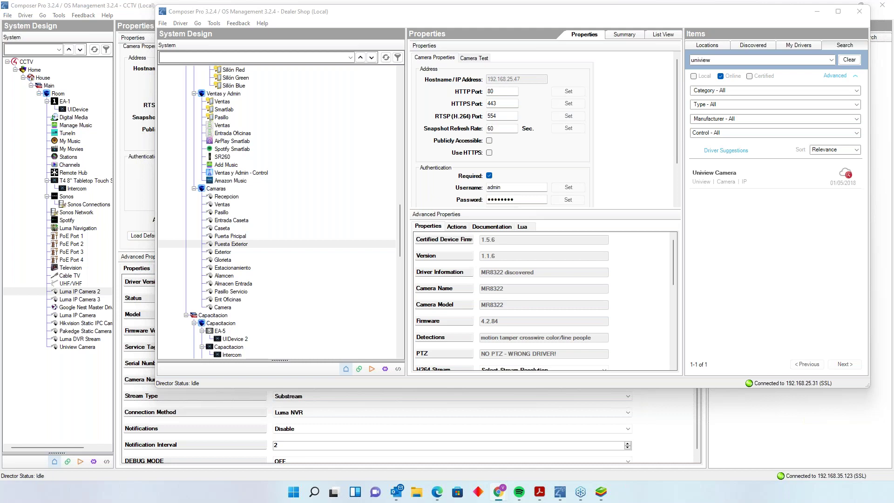
- Move the Pakedge MS-1212 dealer product page into its own browser window over Composer Pro
drag(0, 28, 104, 41)
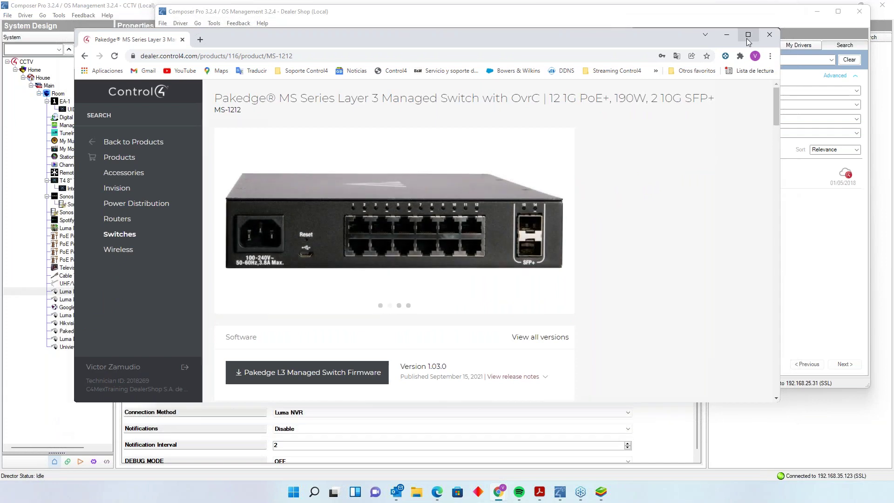
- Maximize the MS-1212 product page and scroll down through its Specifications table
click(747, 35)
scroll(490, 306, down, 2)
scroll(681, 249, down, 15)
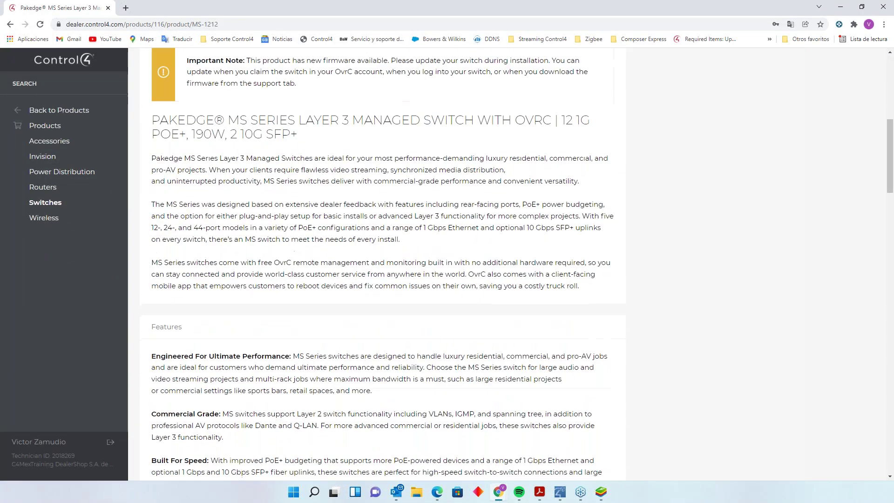
scroll(681, 249, down, 7)
scroll(681, 249, down, 2)
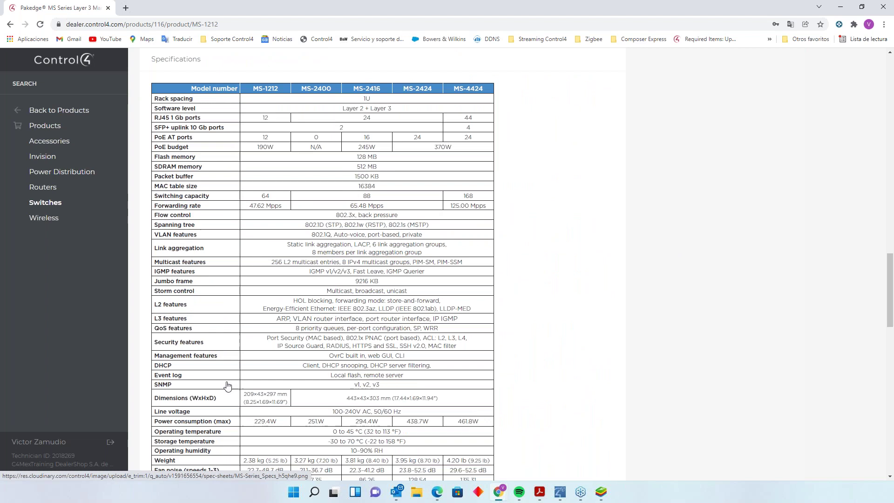
scroll(233, 386, down, 3)
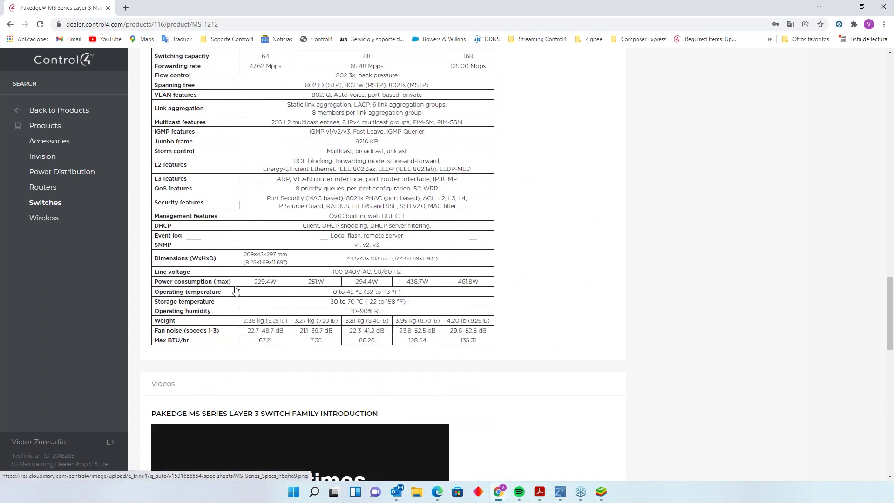
- Scroll back to the top and switch the product carousel to the first front-view photo
scroll(267, 290, up, 6)
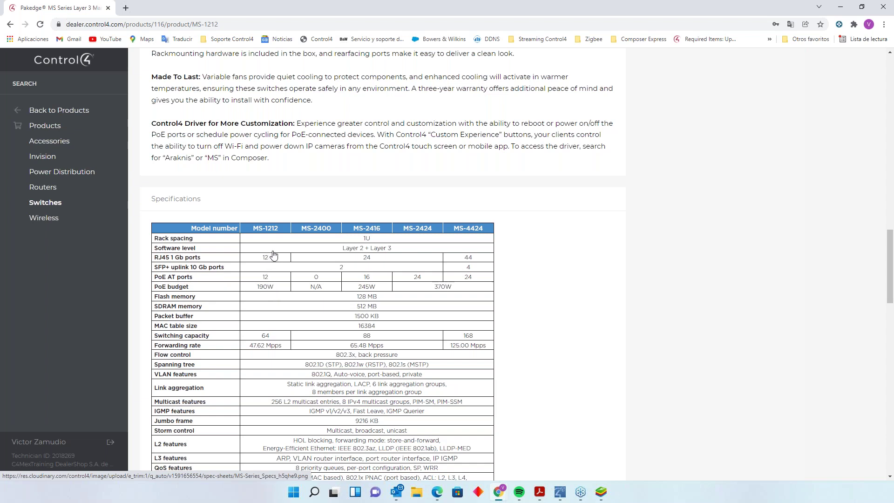
scroll(274, 255, up, 1)
scroll(274, 255, up, 15)
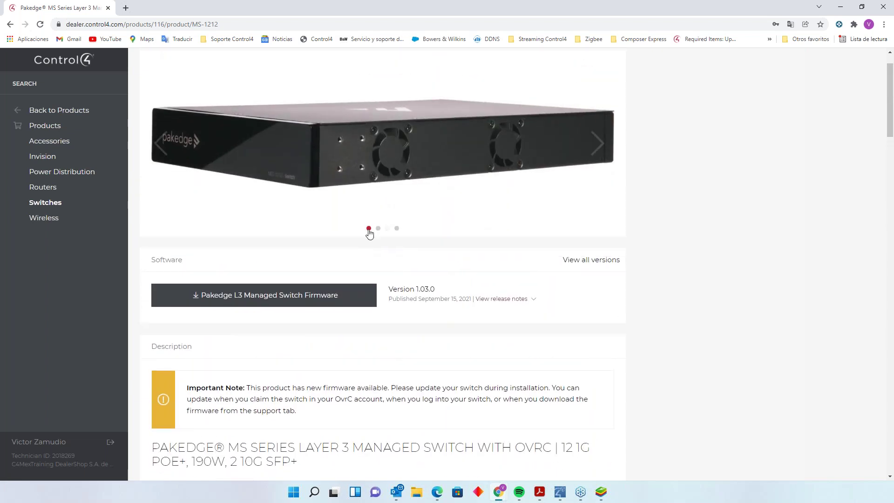
click(368, 228)
scroll(369, 233, up, 1)
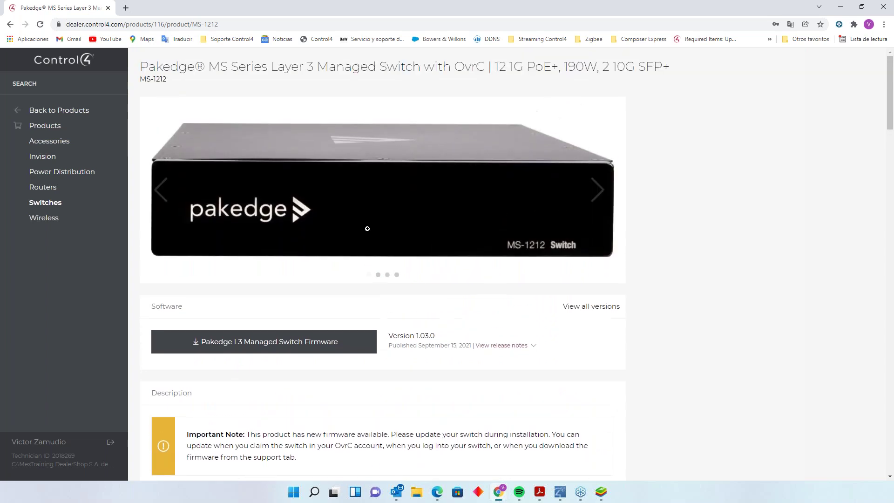